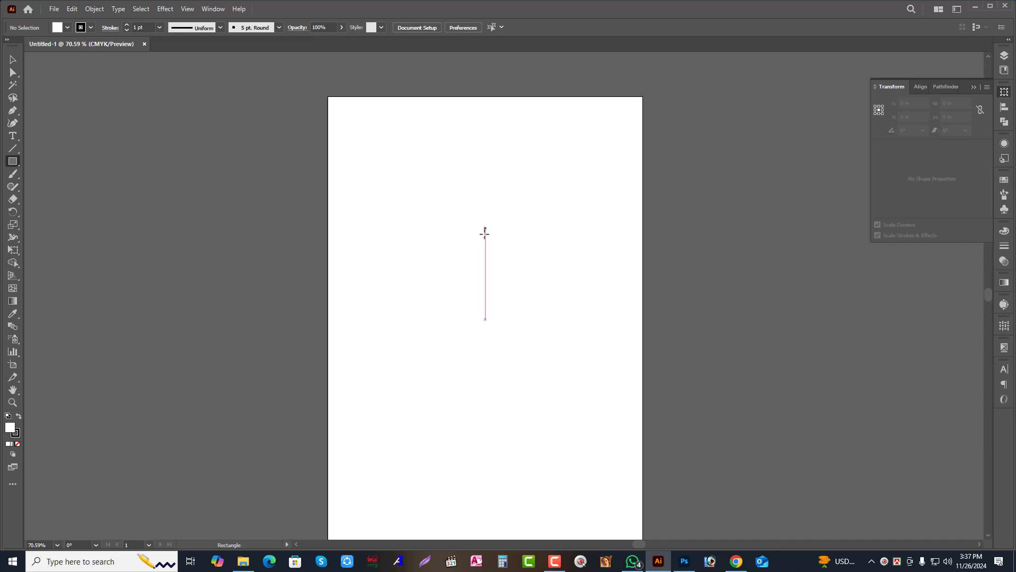
Create a 5 in by 3 in rectangle and move it fully inside the upper part of the artboard.
left_click(480, 207)
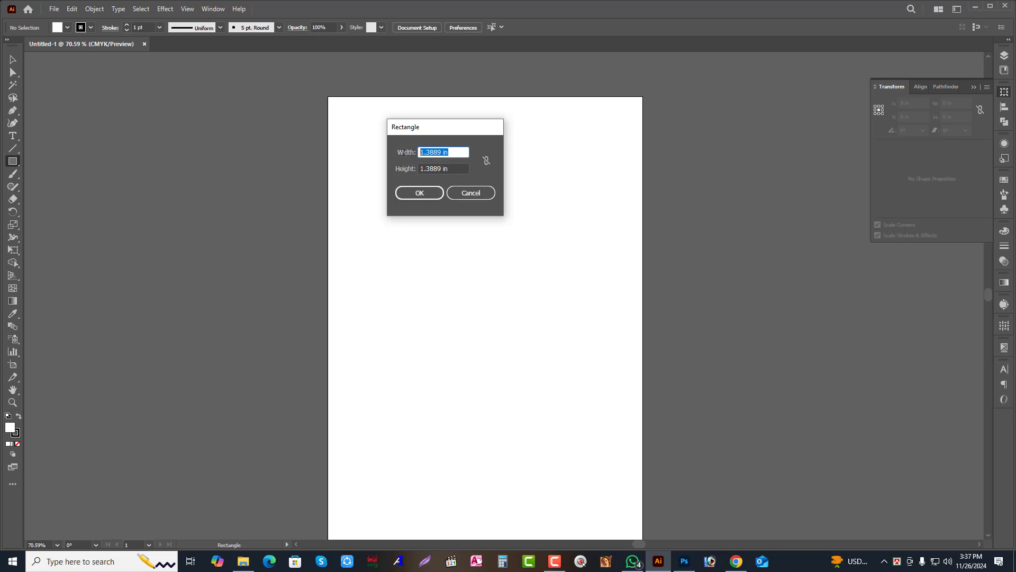
type("5")
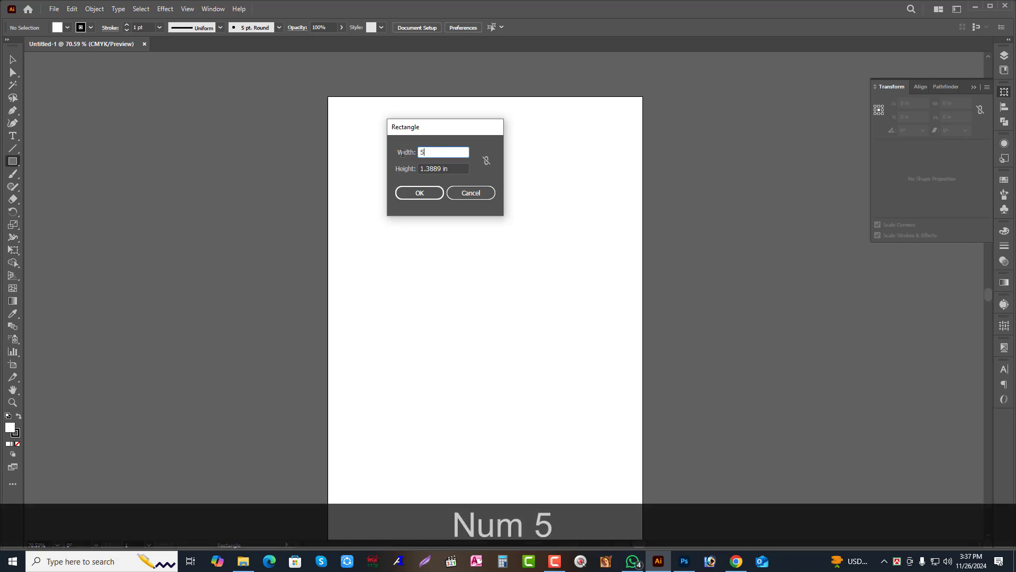
key("Tab")
type("3")
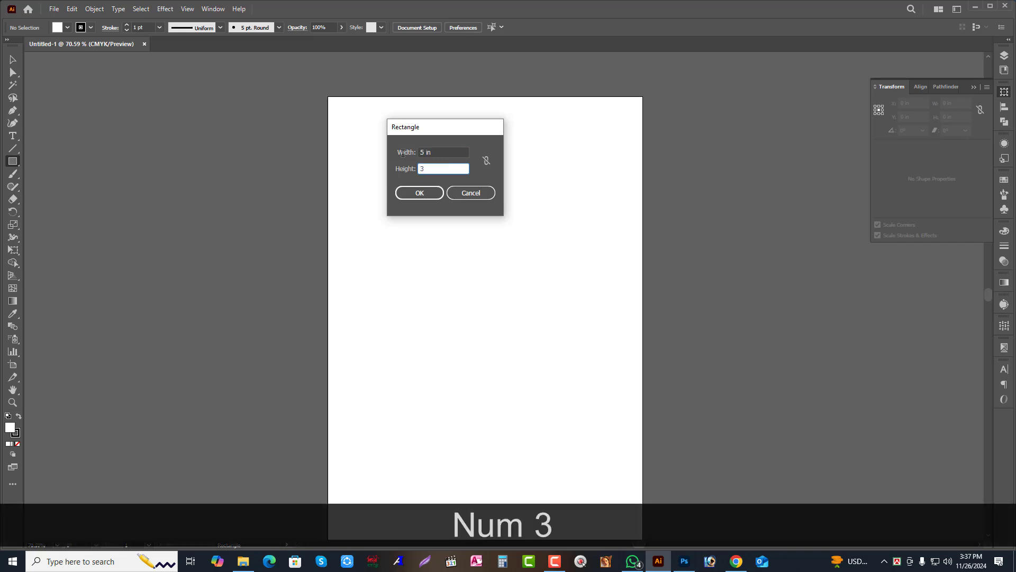
left_click(420, 192)
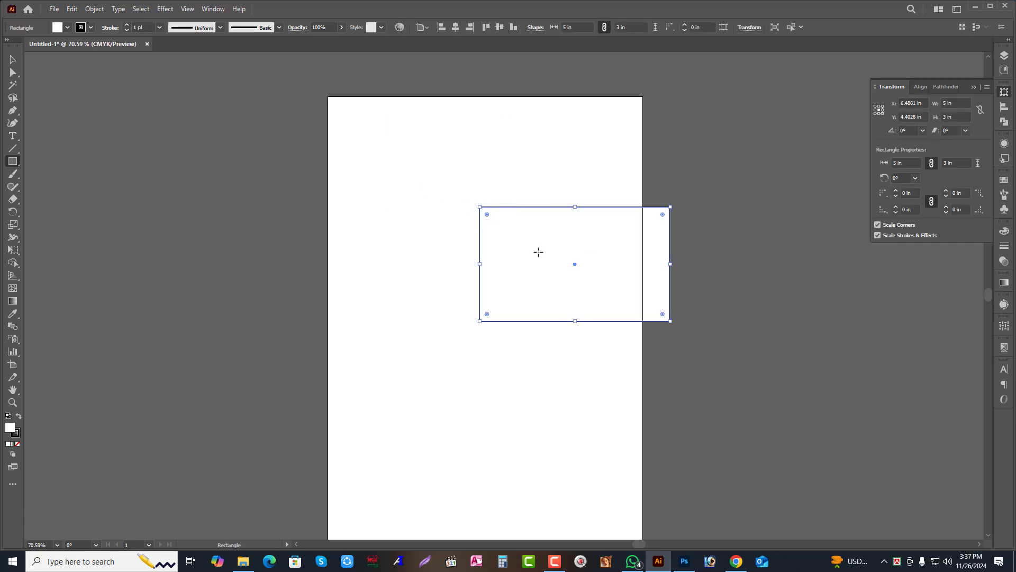
left_click(13, 60)
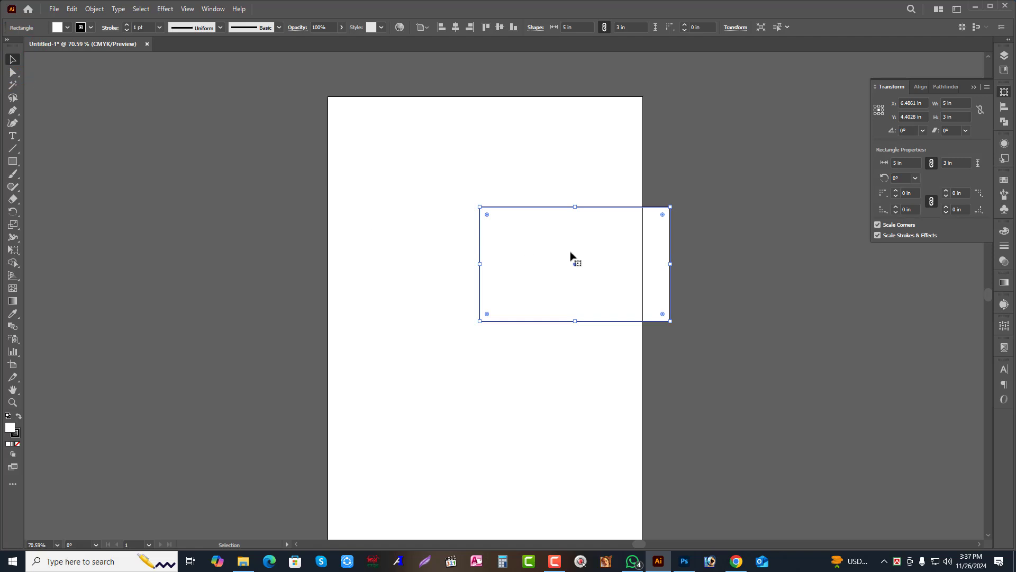
left_click_drag(572, 249, 486, 181)
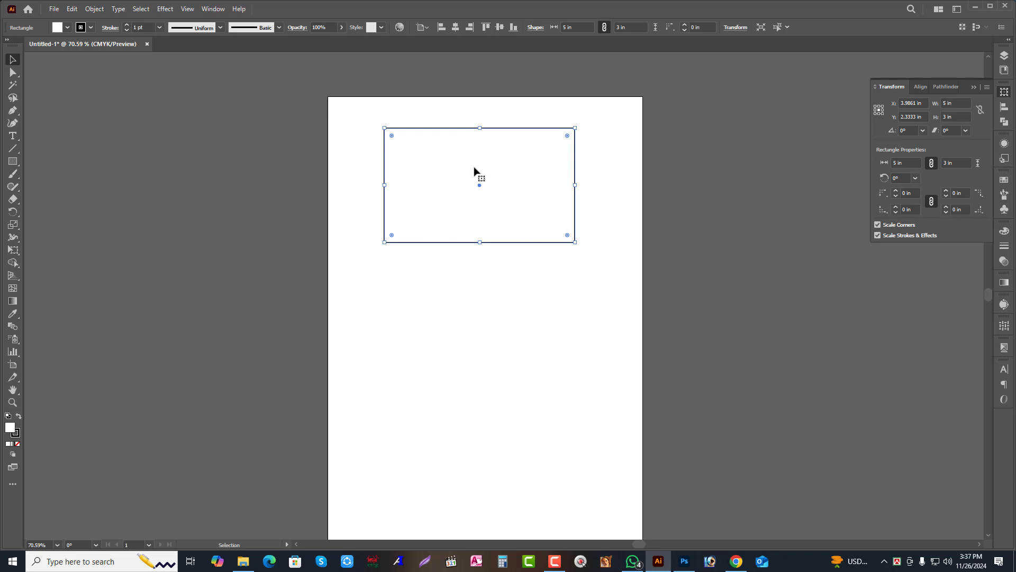
Resize the artboard to fit the selected rectangle.
left_click(13, 366)
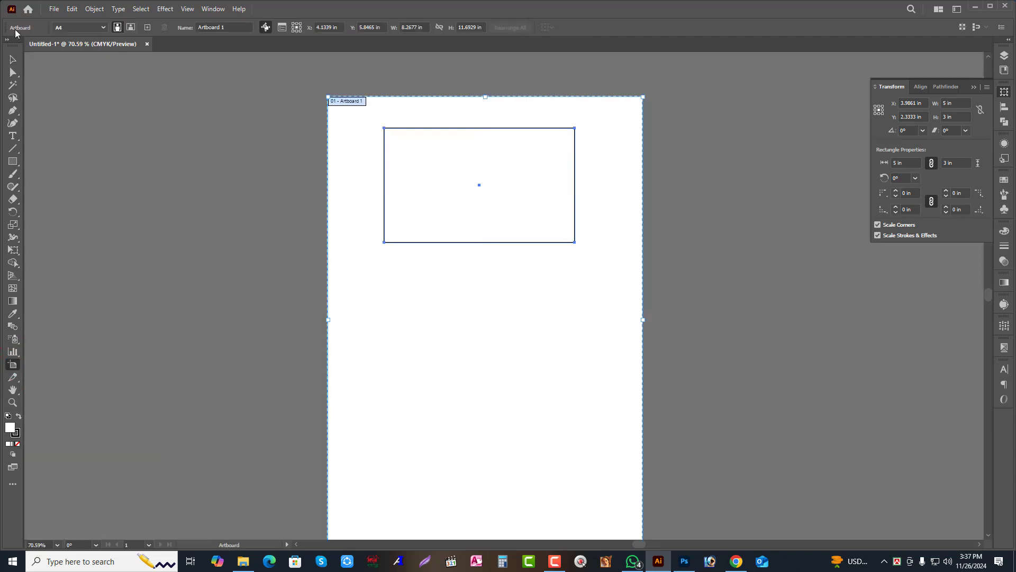
left_click(82, 29)
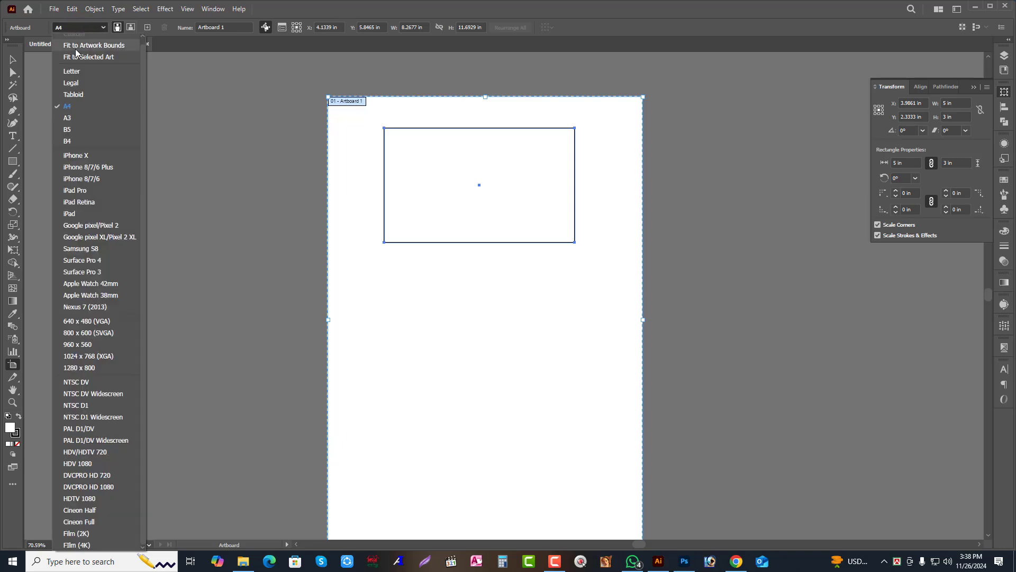
left_click(111, 56)
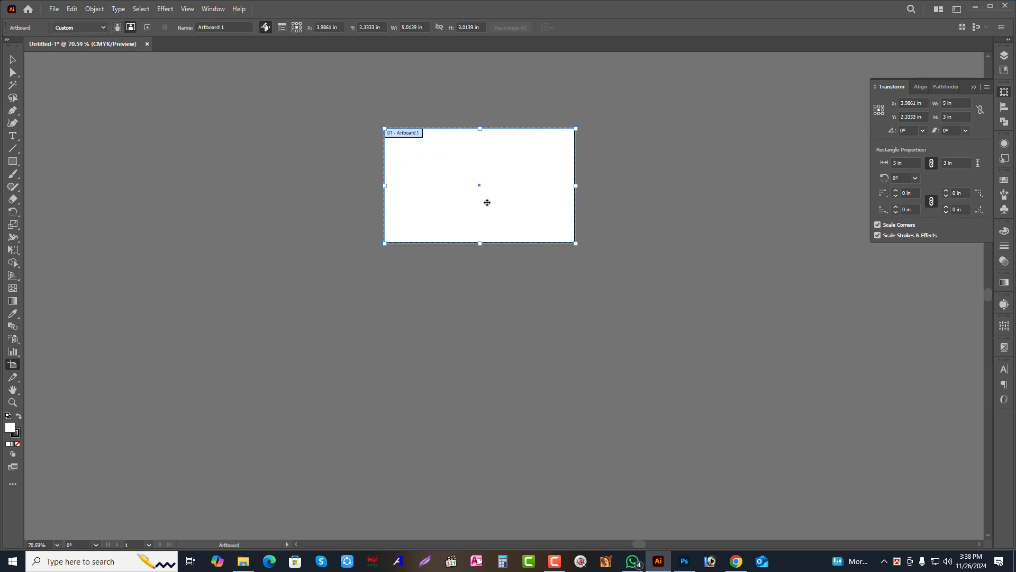
left_click(12, 59)
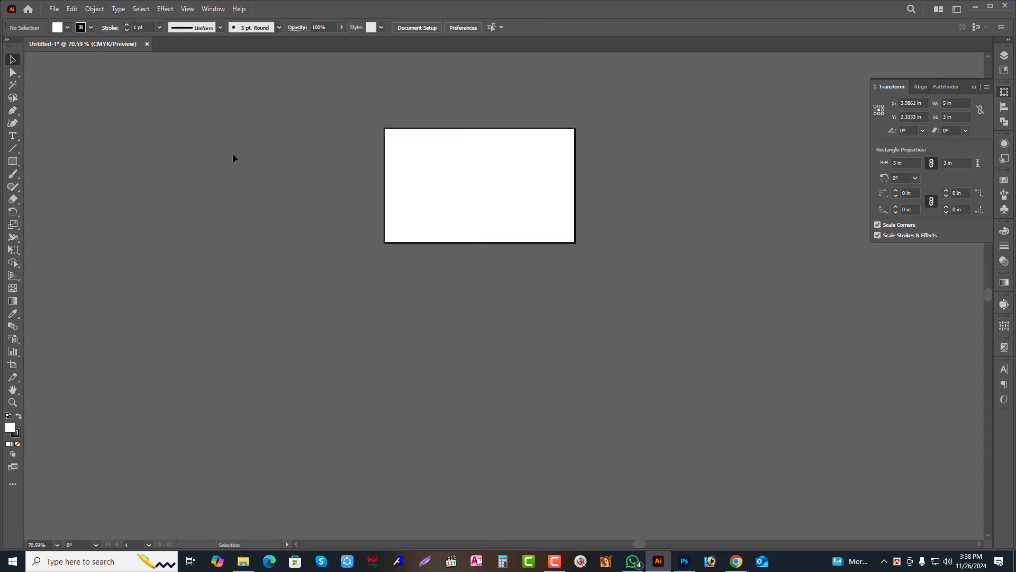
Offset the rectangle's path by -0.1 in and convert the resulting inner rectangle into a margin guide.
left_click(478, 214)
key("ctrl+space")
left_click_drag(480, 179, 622, 209)
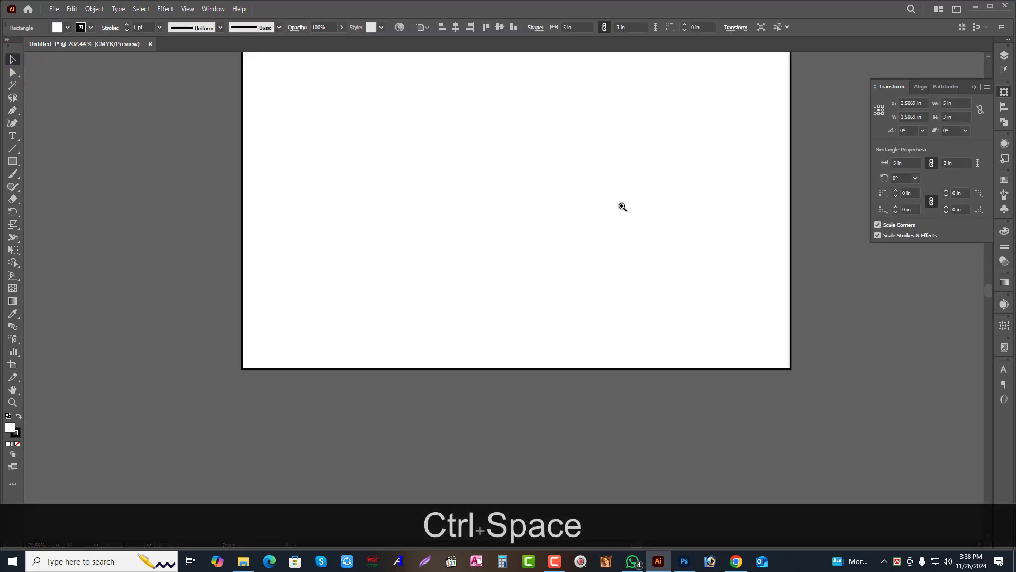
left_click_drag(600, 245, 597, 281)
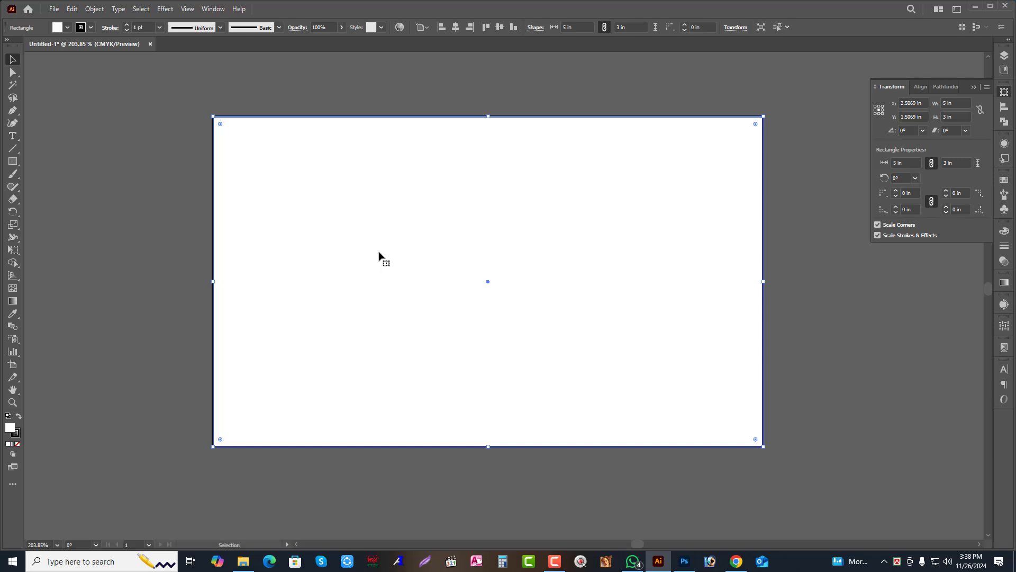
left_click(93, 9)
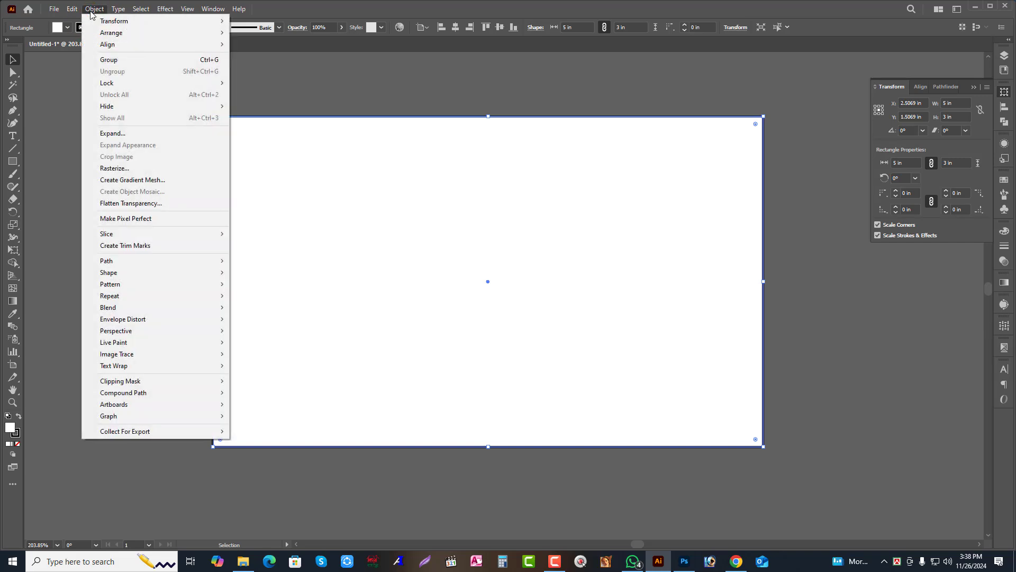
mouse_move(106, 266)
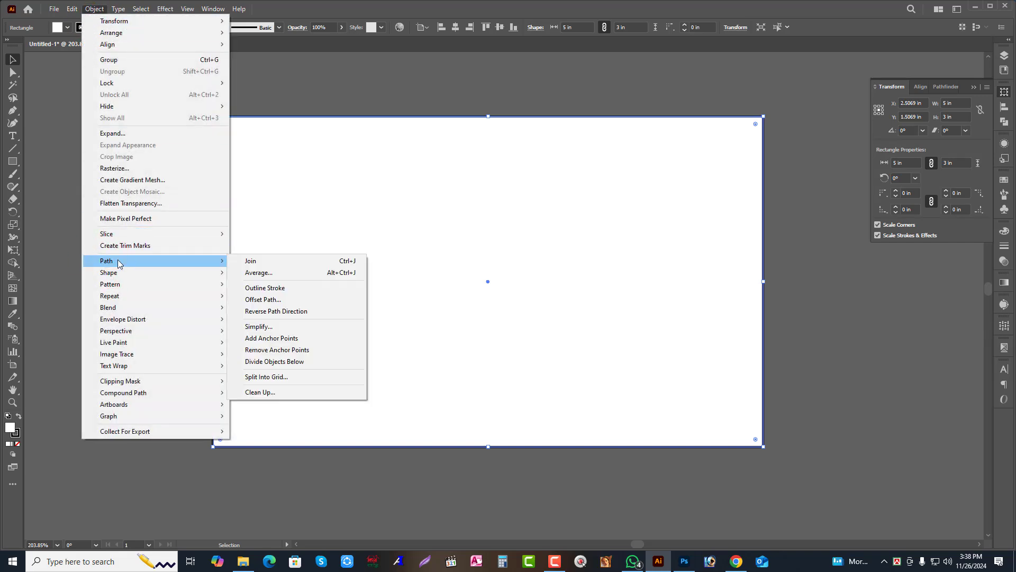
left_click(290, 300)
type("-")
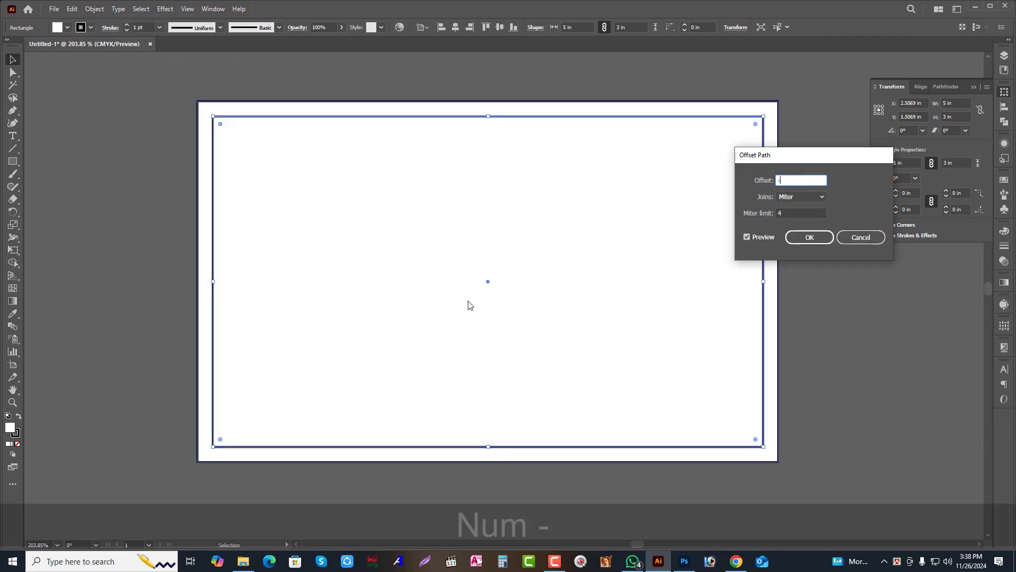
type(".1")
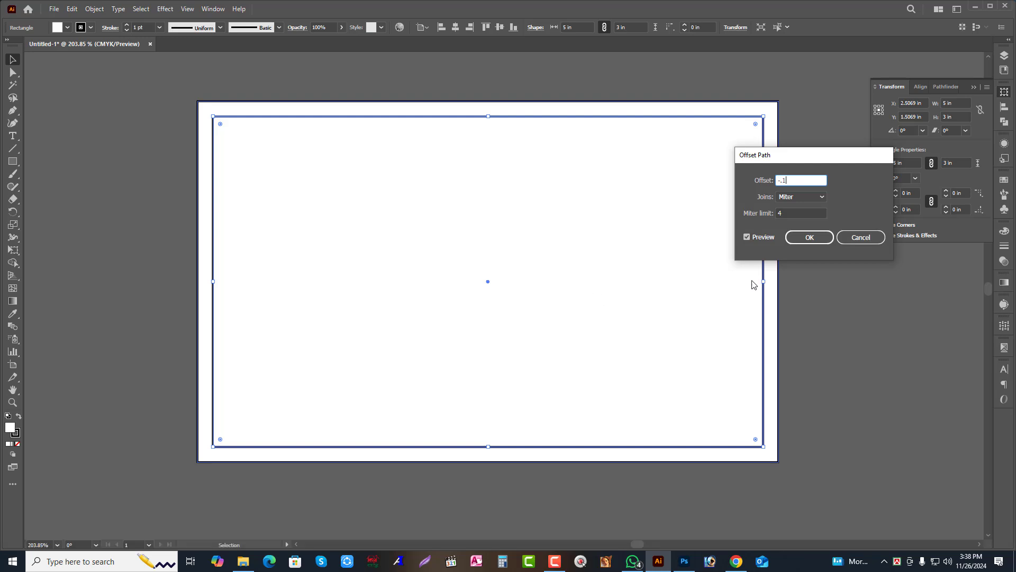
left_click(810, 238)
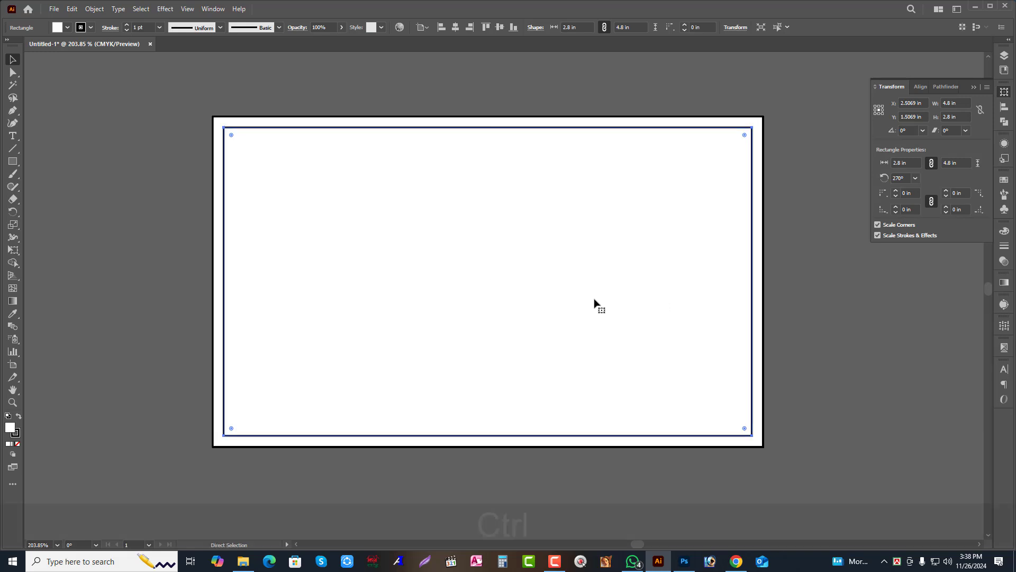
key("ctrl+5")
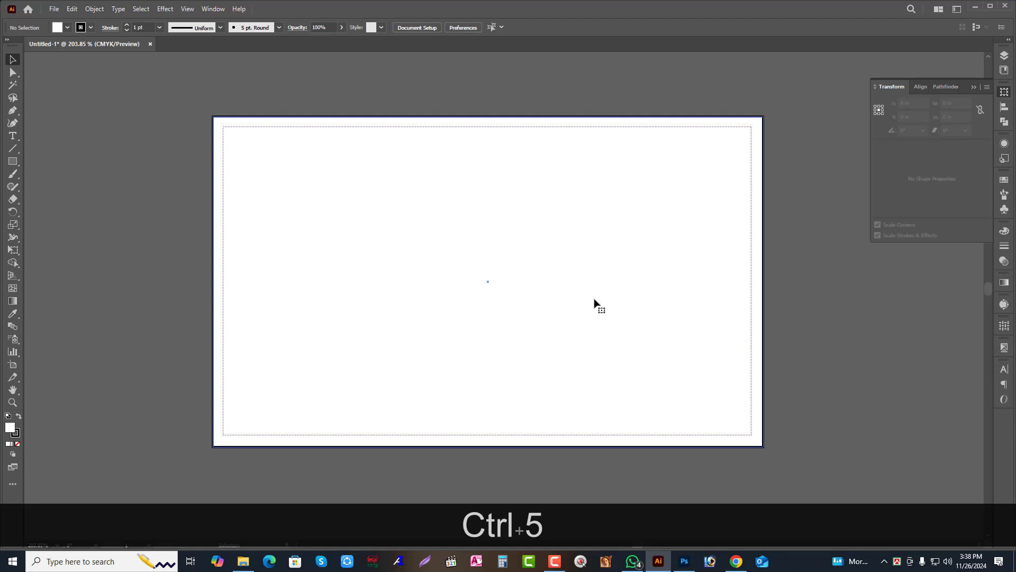
left_click(197, 111)
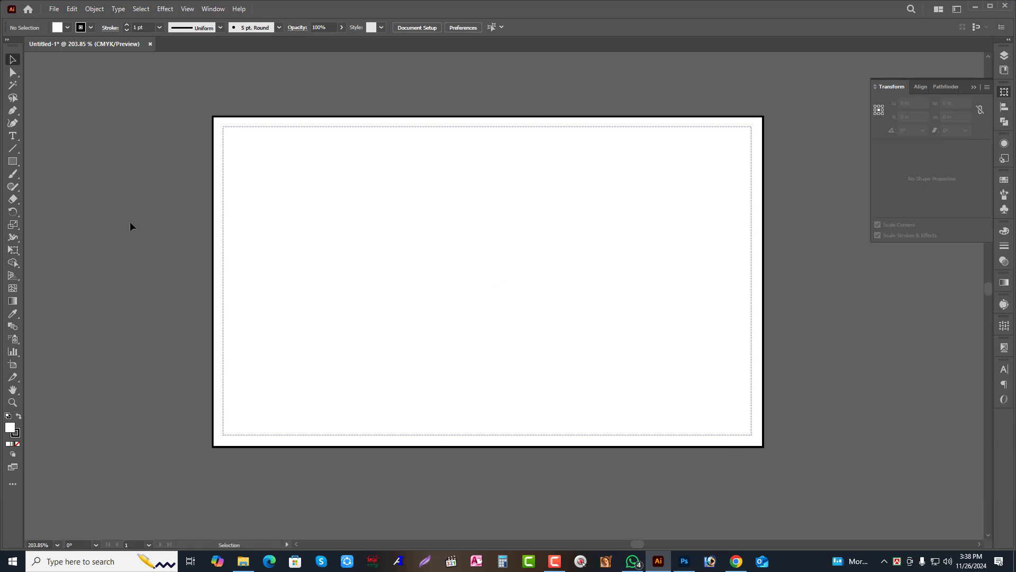
Set the fill of the outer 5 in by 3 in rectangle to None.
left_click(262, 225)
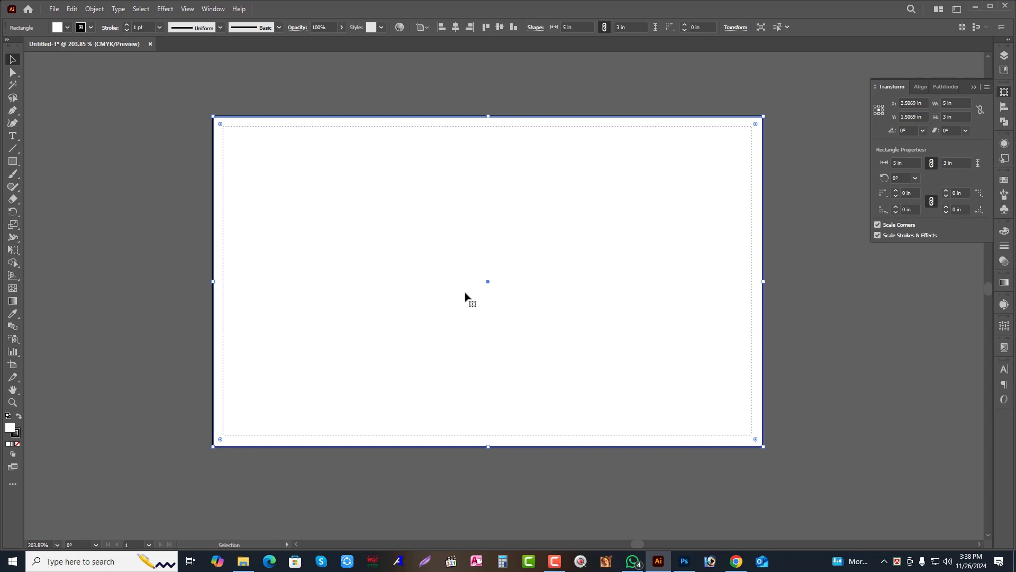
left_click(214, 10)
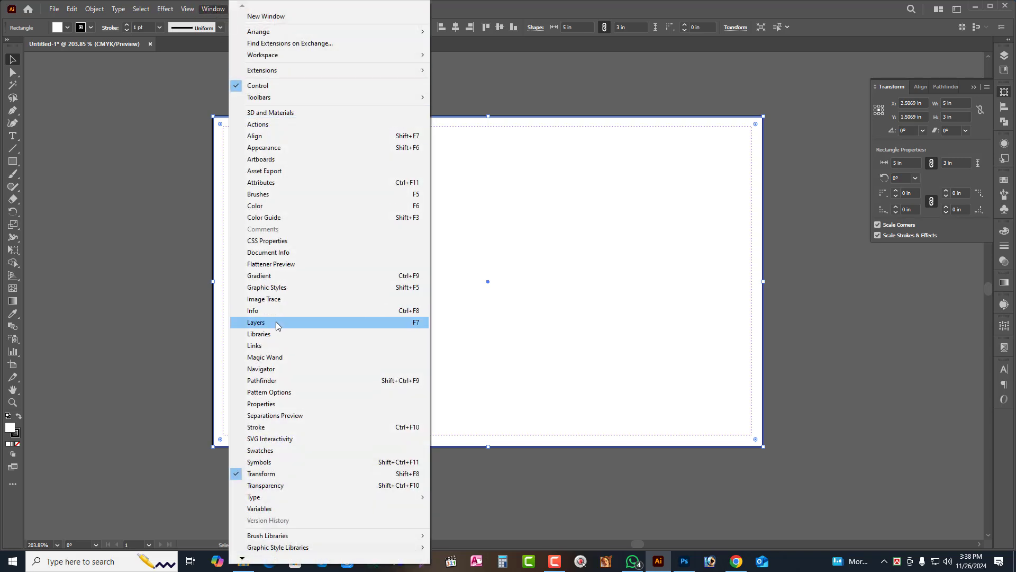
left_click(268, 206)
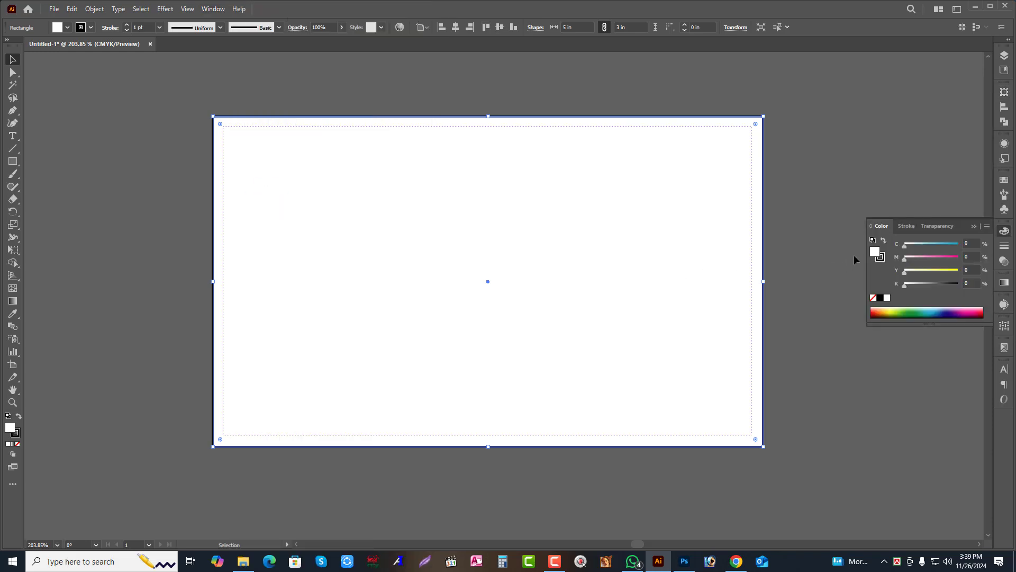
left_click(881, 259)
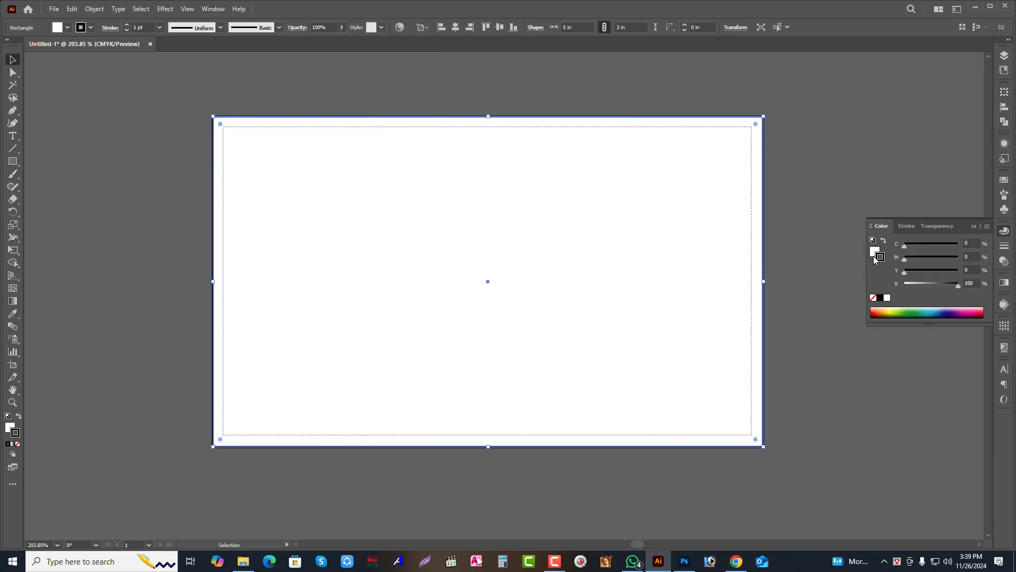
left_click(875, 253)
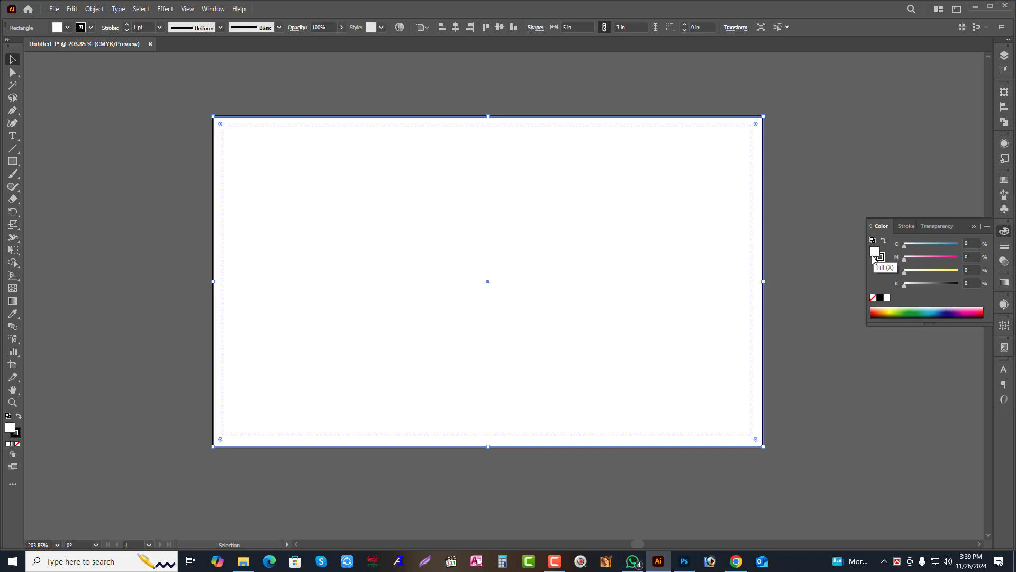
left_click(873, 298)
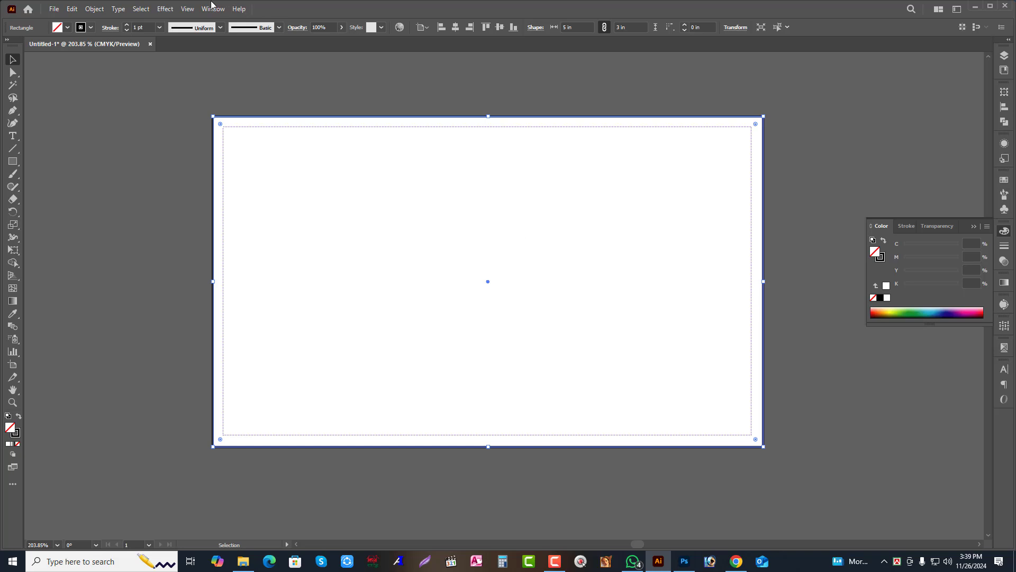
left_click(189, 10)
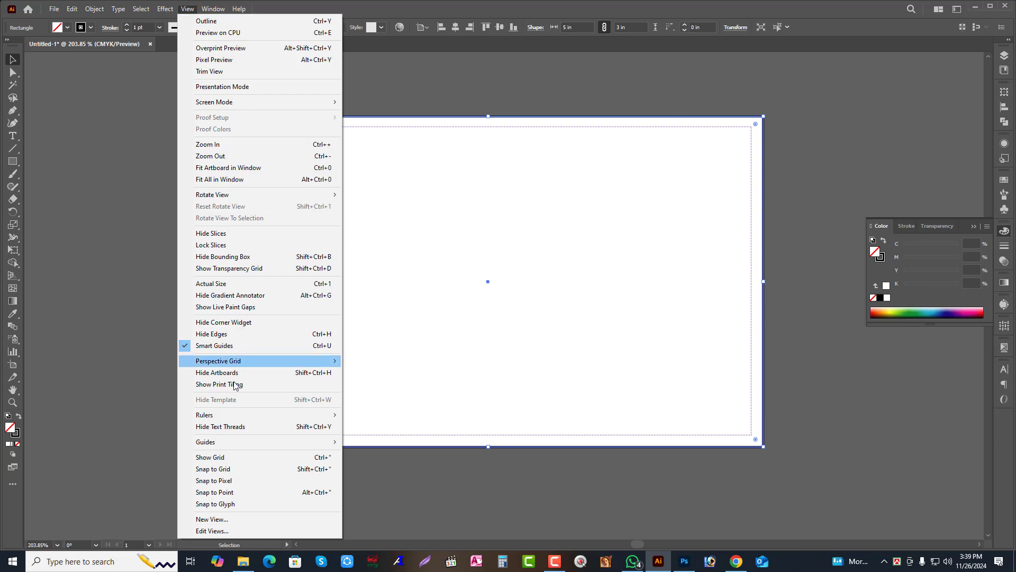
left_click(226, 441)
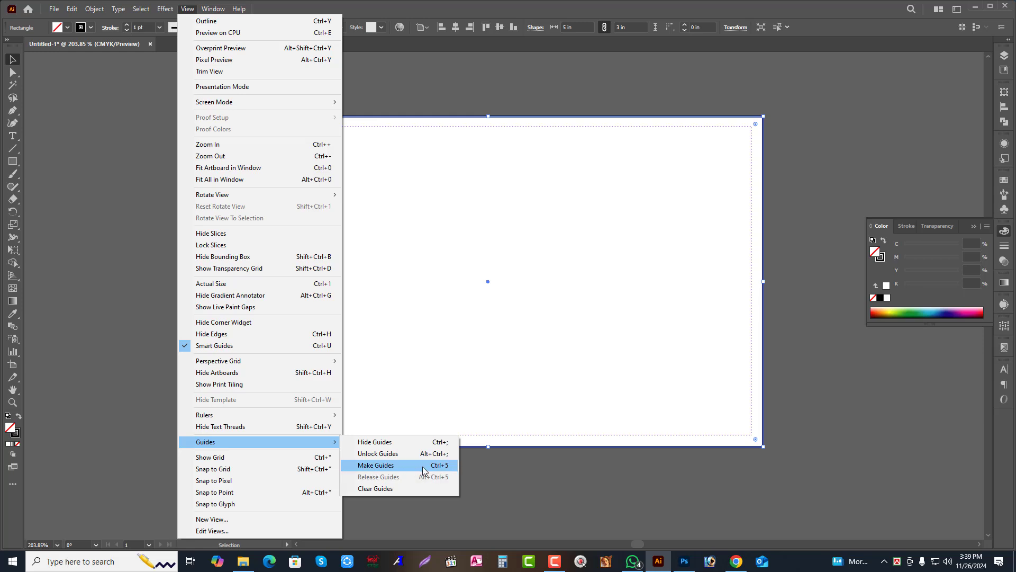
left_click(592, 344)
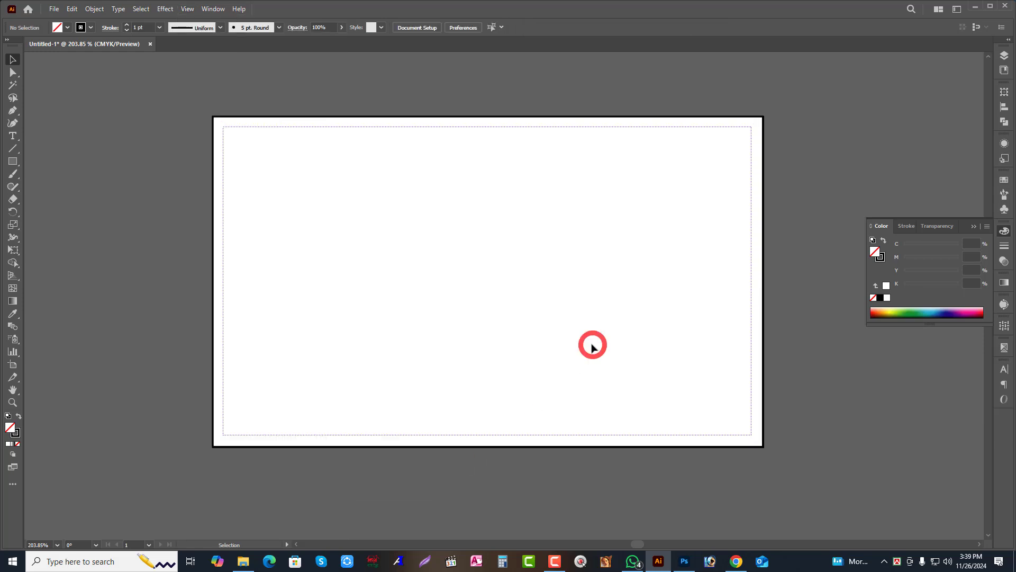
left_click(486, 118)
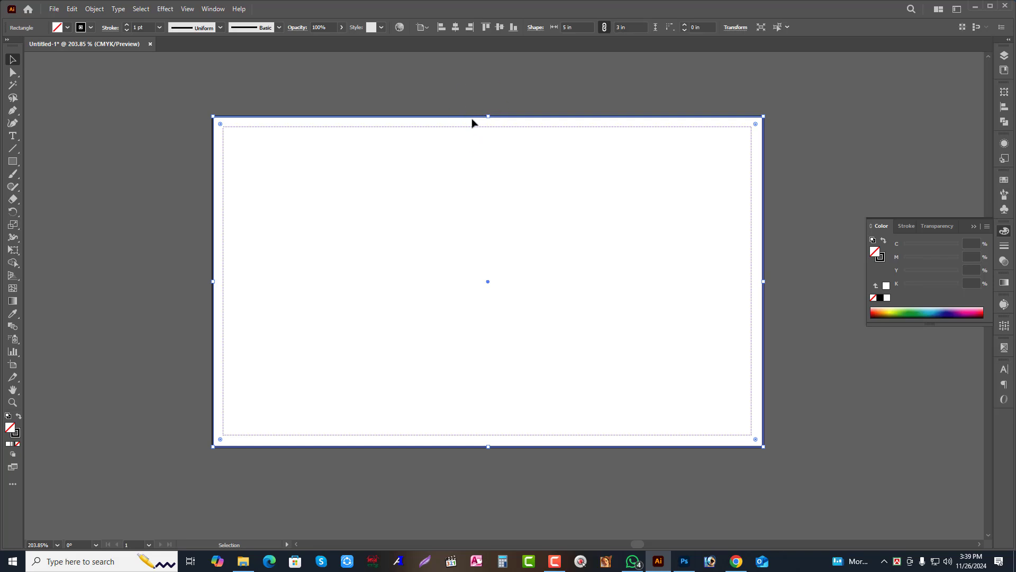
left_click_drag(472, 121, 472, 154)
key("ctrl+z")
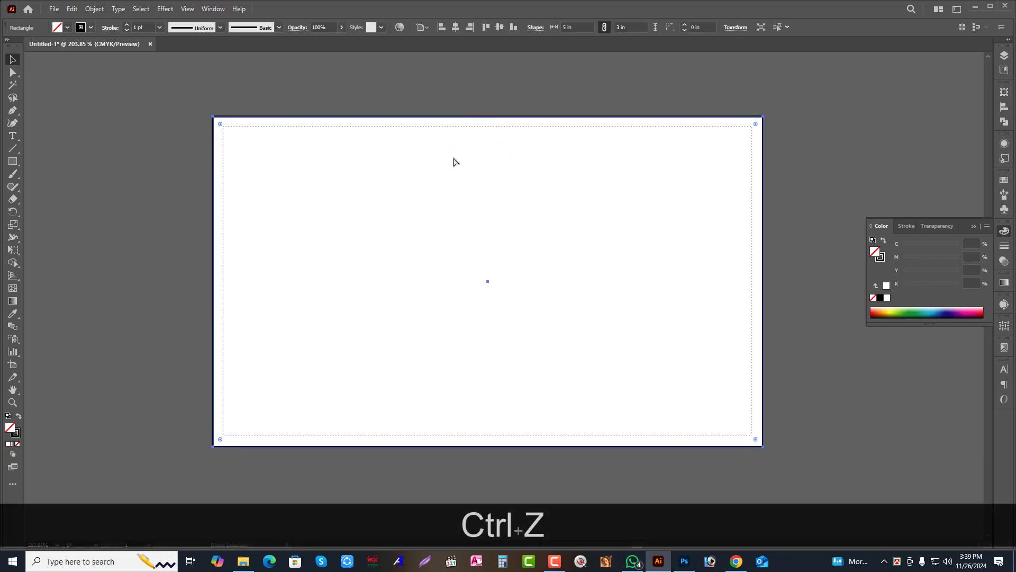
Show the rulers and place a vertical guide through the rectangle's center.
key("ctrl+r")
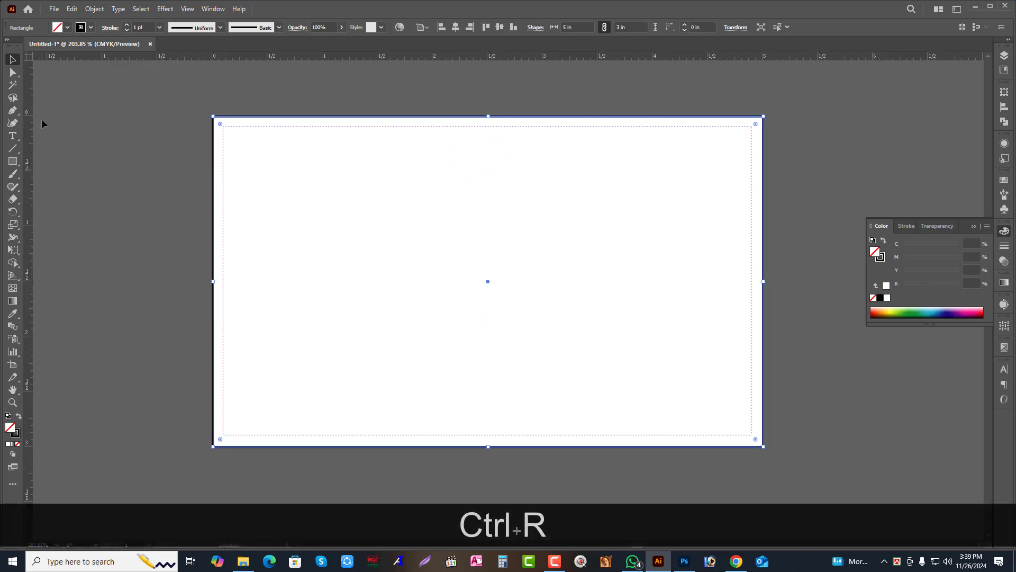
left_click_drag(30, 112, 487, 285)
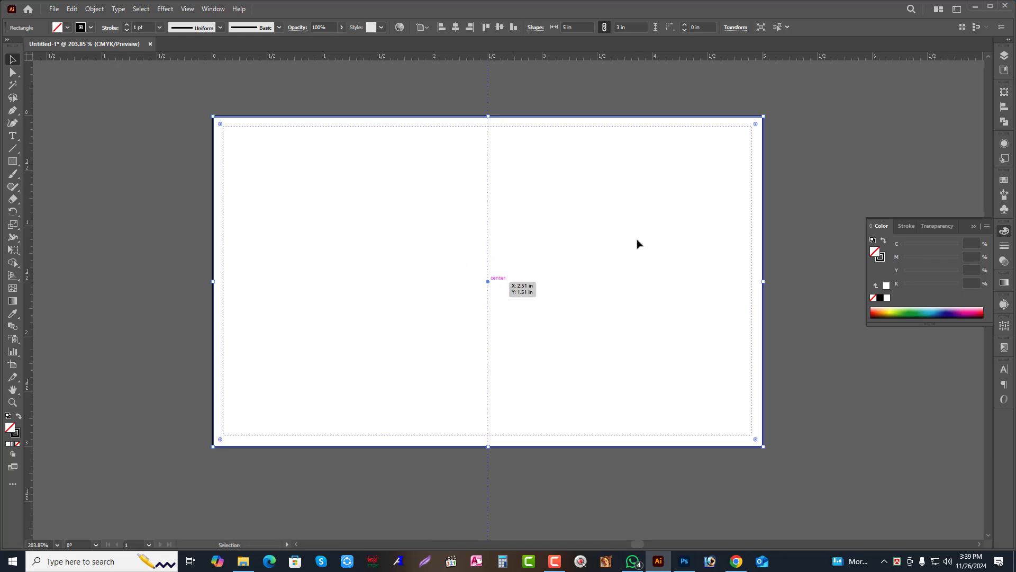
left_click(845, 165)
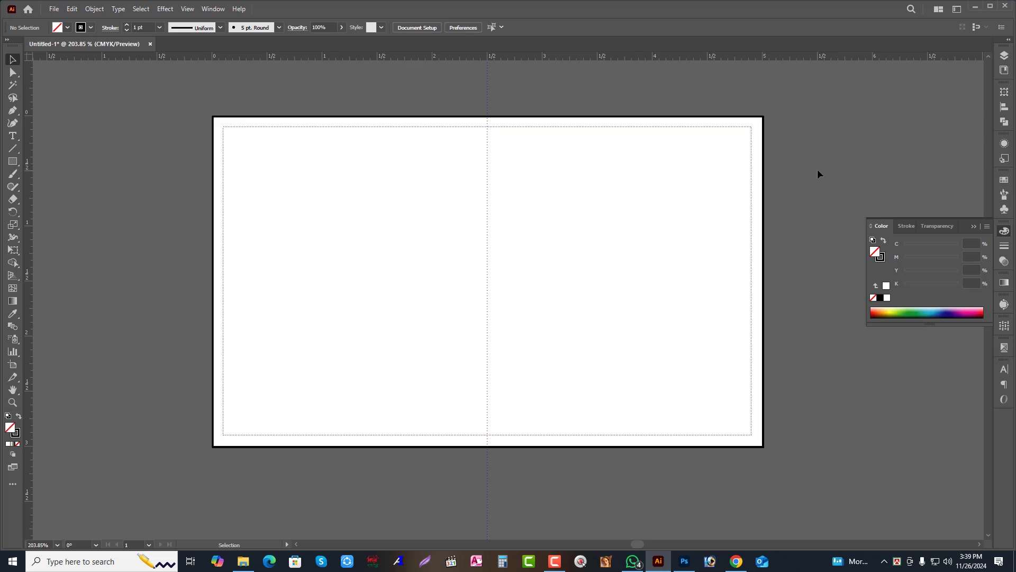
Add a point text object on the center guide near the artboard's upper edge and display the Character settings.
left_click(513, 172)
left_click(13, 136)
left_click(486, 164)
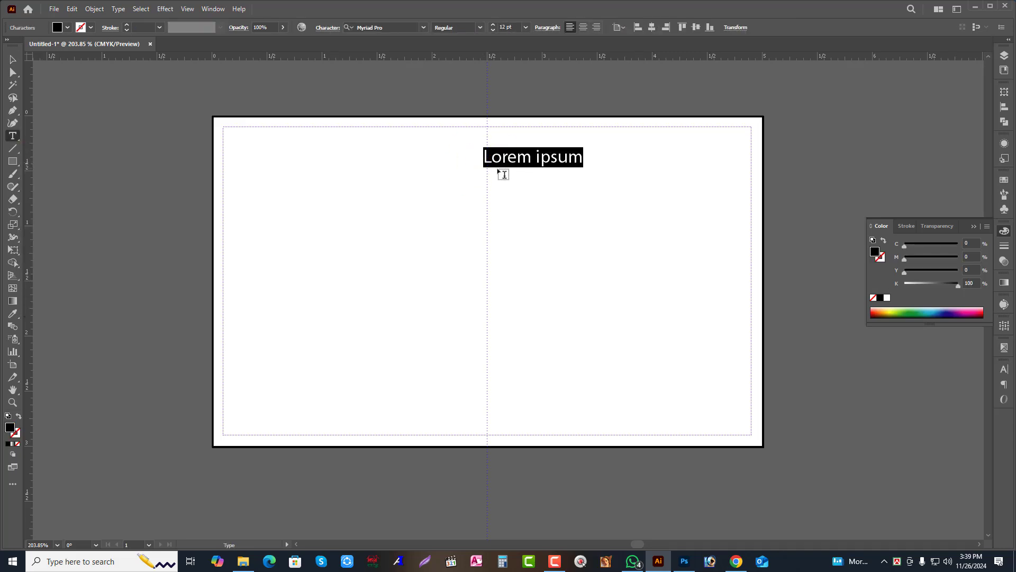
left_click(212, 9)
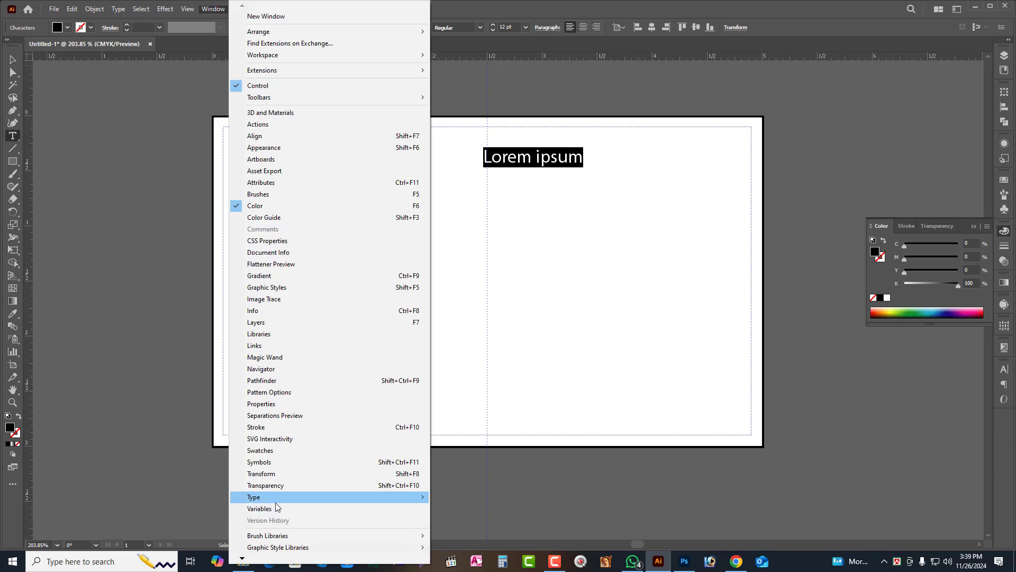
mouse_move(281, 498)
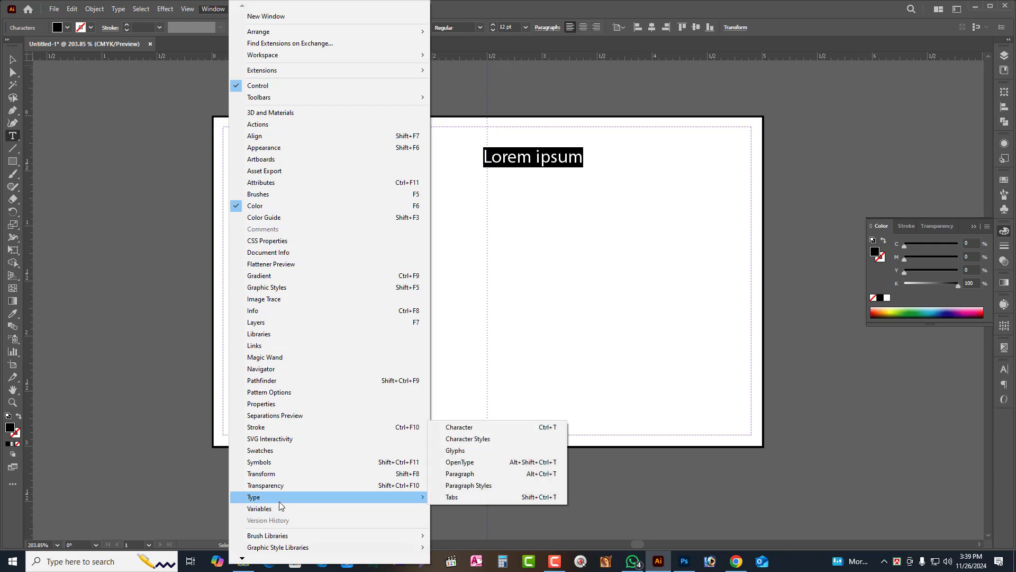
left_click(479, 429)
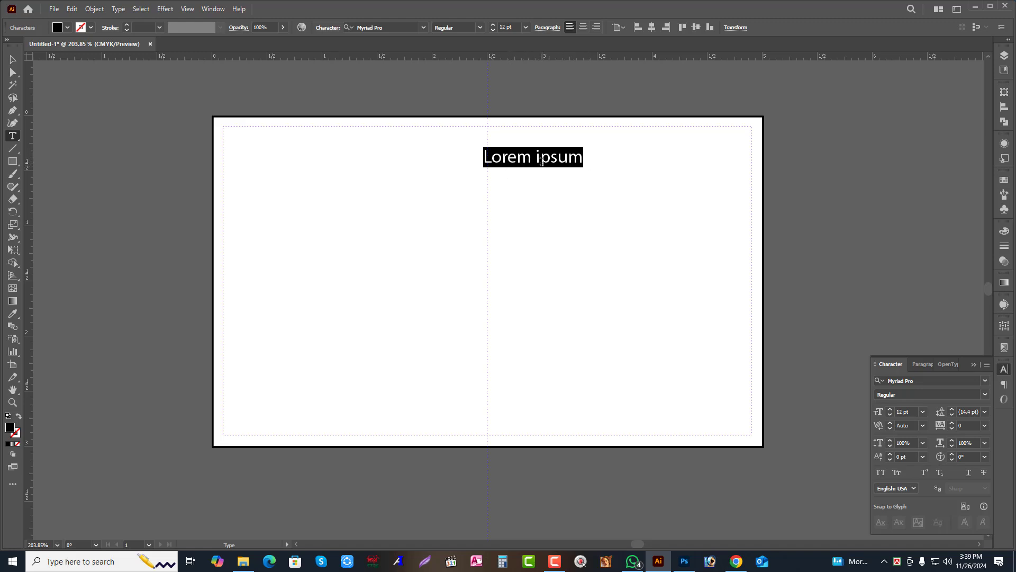
Move the placeholder text sideways so it straddles the vertical center guide.
left_click(12, 60)
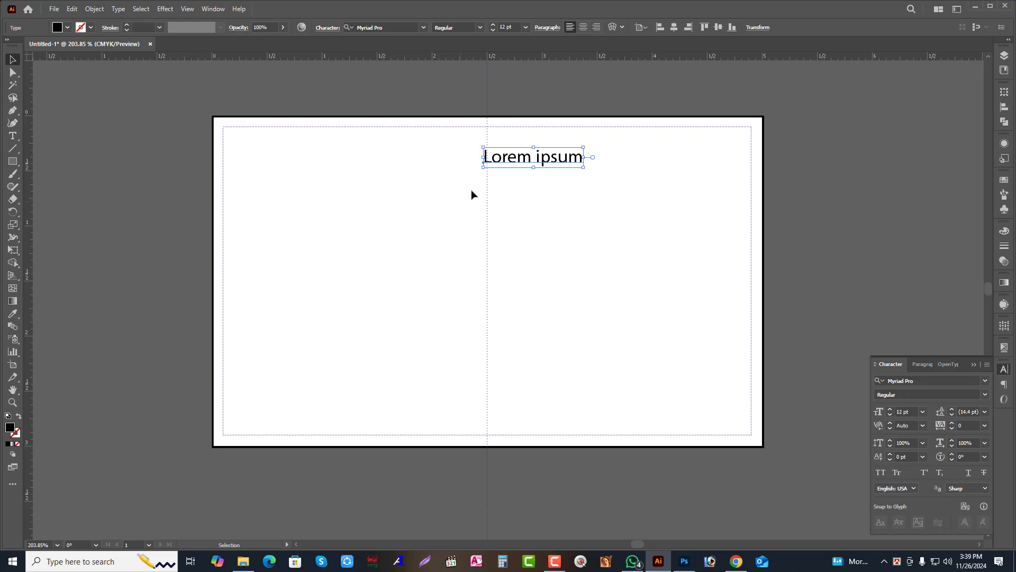
left_click_drag(516, 163, 479, 163)
double_click(474, 162)
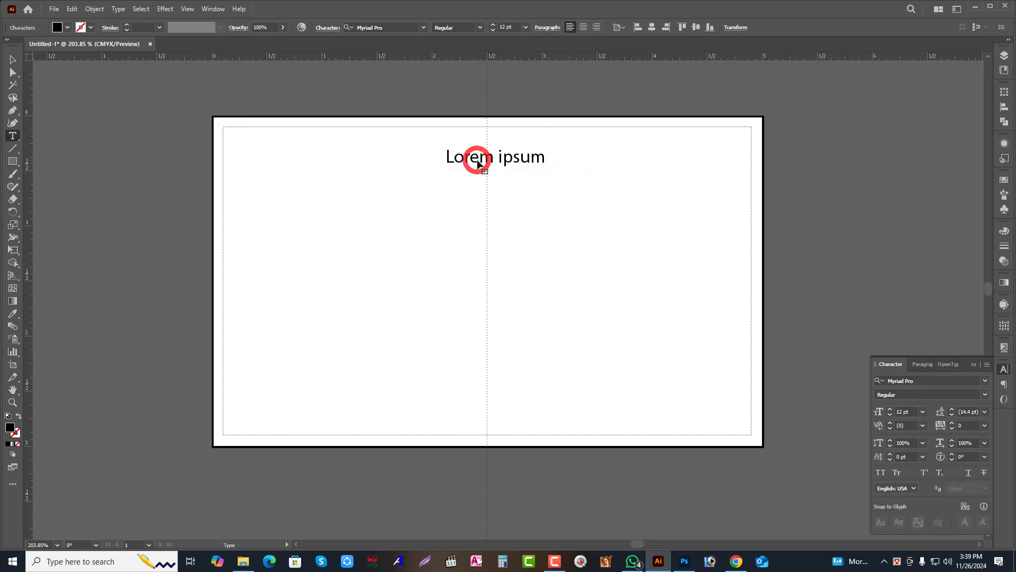
triple_click(477, 164)
key("Escape")
left_click(470, 159)
key("Escape")
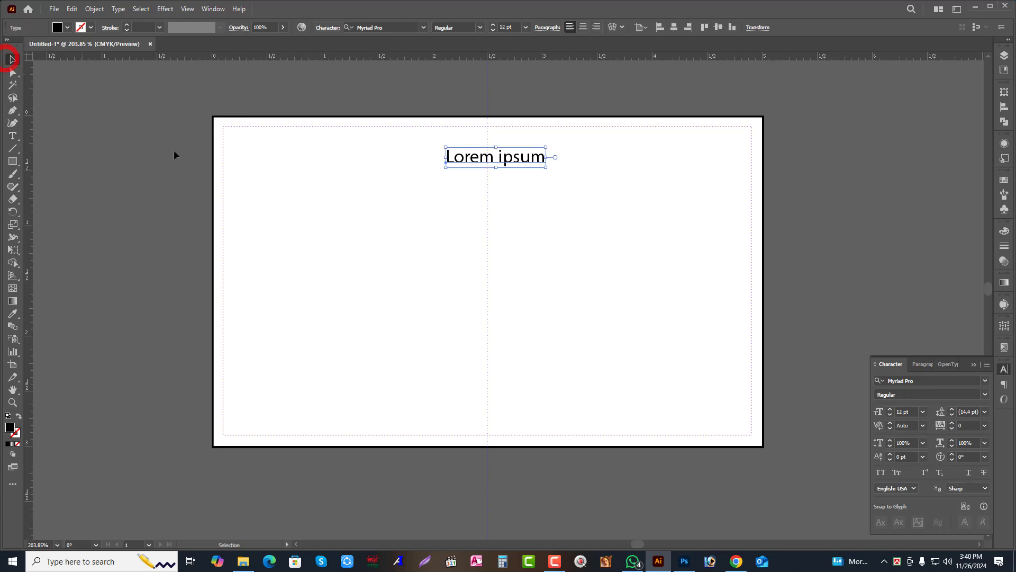
Set the font of all the placeholder text to SutonnyBanglaMJ Bold.
double_click(492, 158)
triple_click(492, 161)
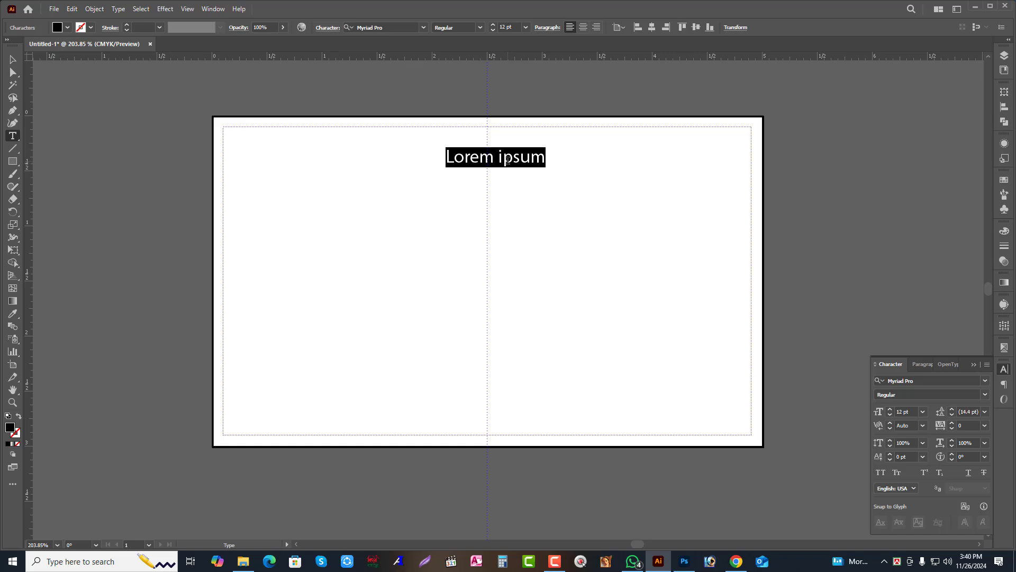
left_click(915, 381)
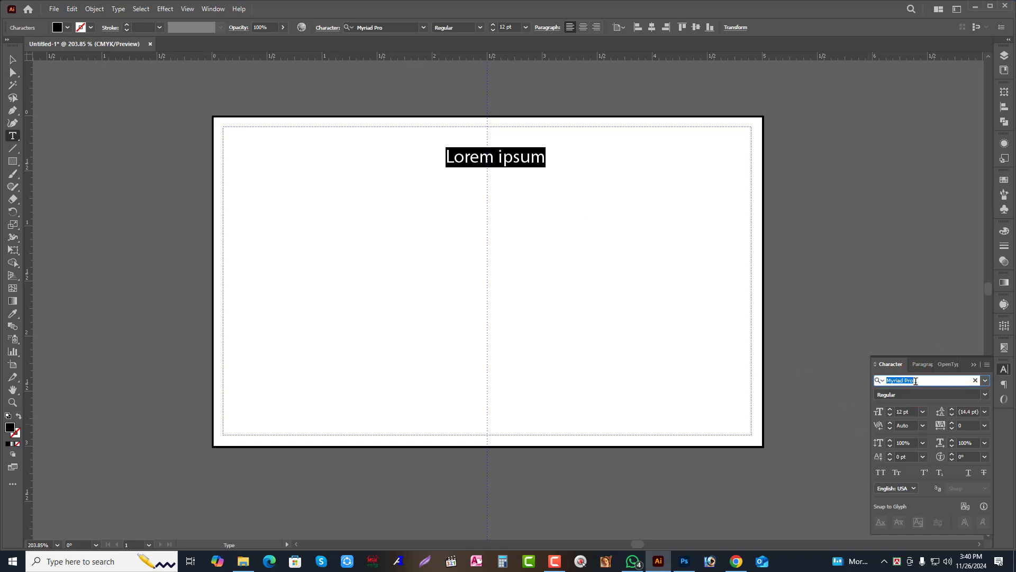
type("sutonnyb")
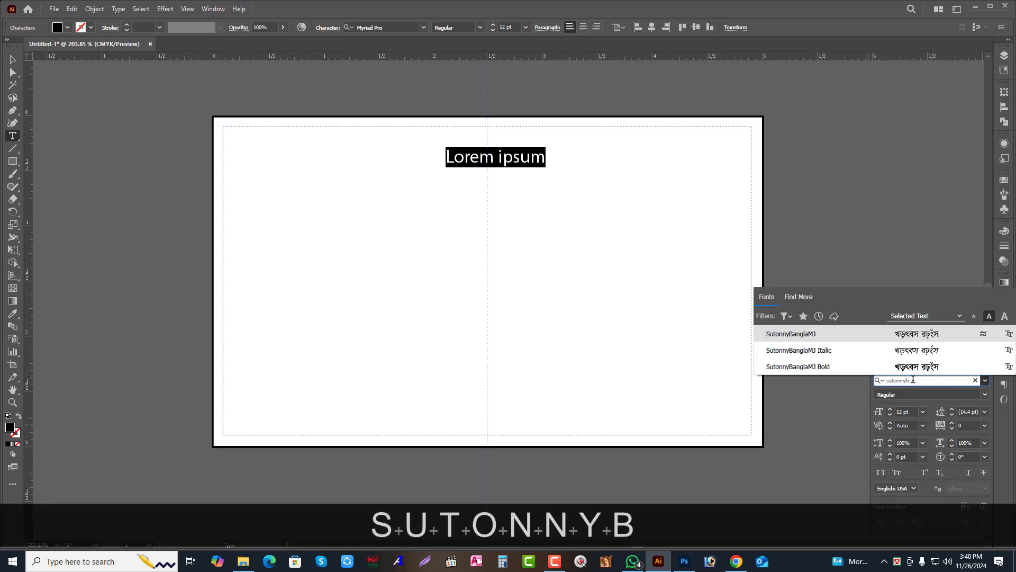
left_click(807, 367)
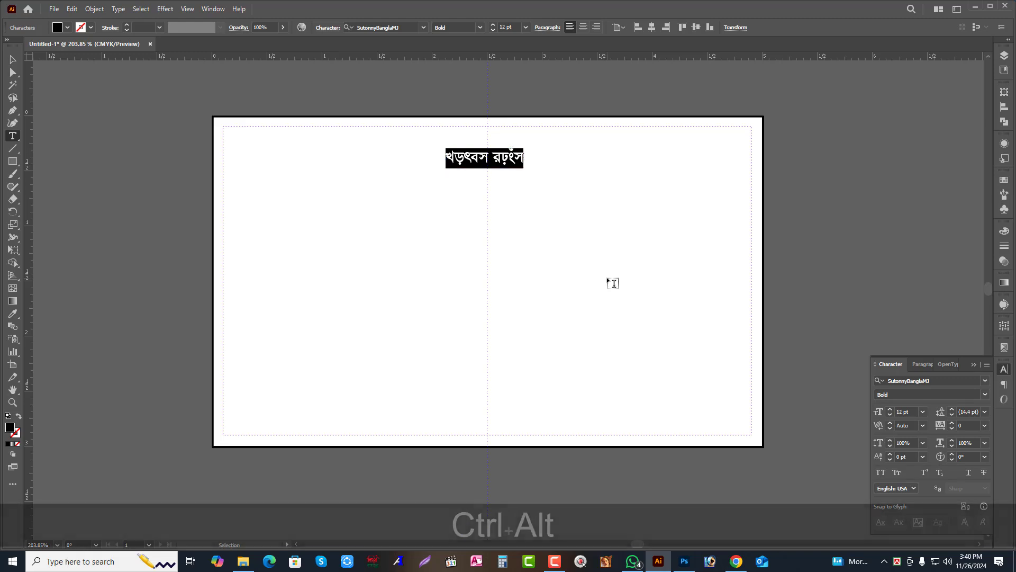
Switch to Bangla input and replace the placeholder text with "বাসা ভাড়া দেওয়া হবে".
key("ctrl+alt+b")
type("hfnf Hfpf")
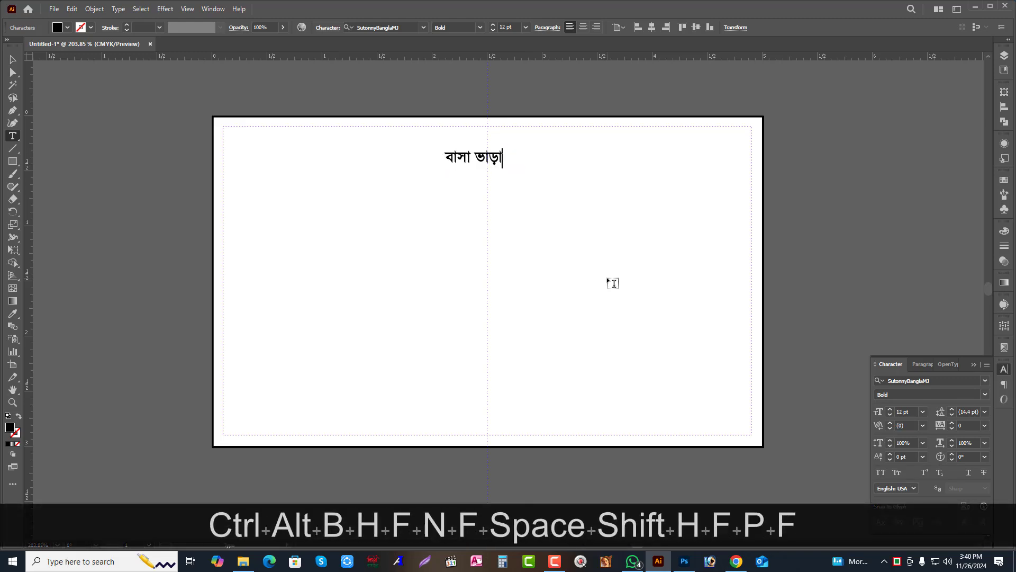
type(" c")
key("BackSpace")
key("BackSpace")
type("lxi")
key("BackSpace")
type("Wf ich")
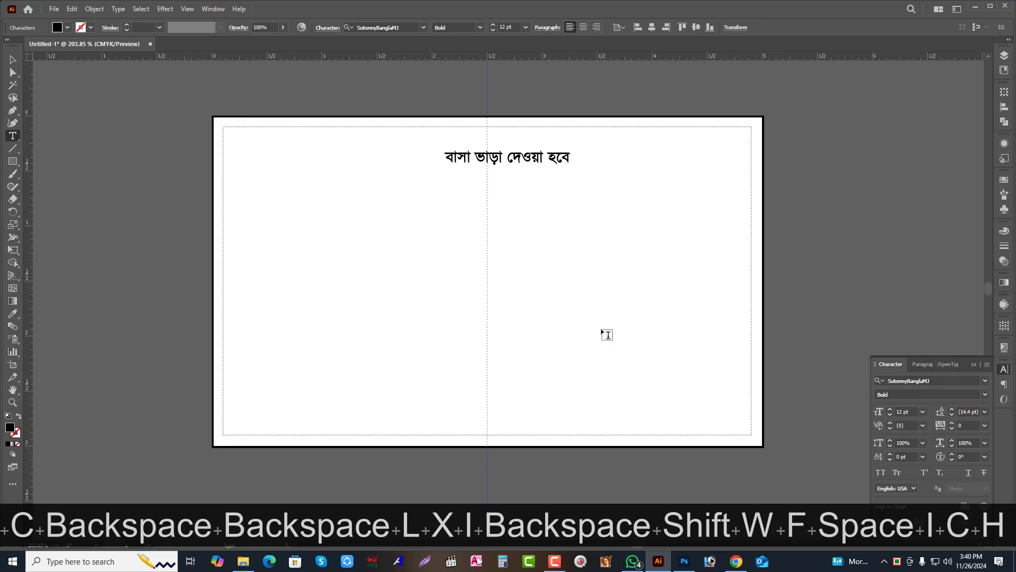
Increase the Bangla heading's font size to 49 pt.
left_click(13, 63)
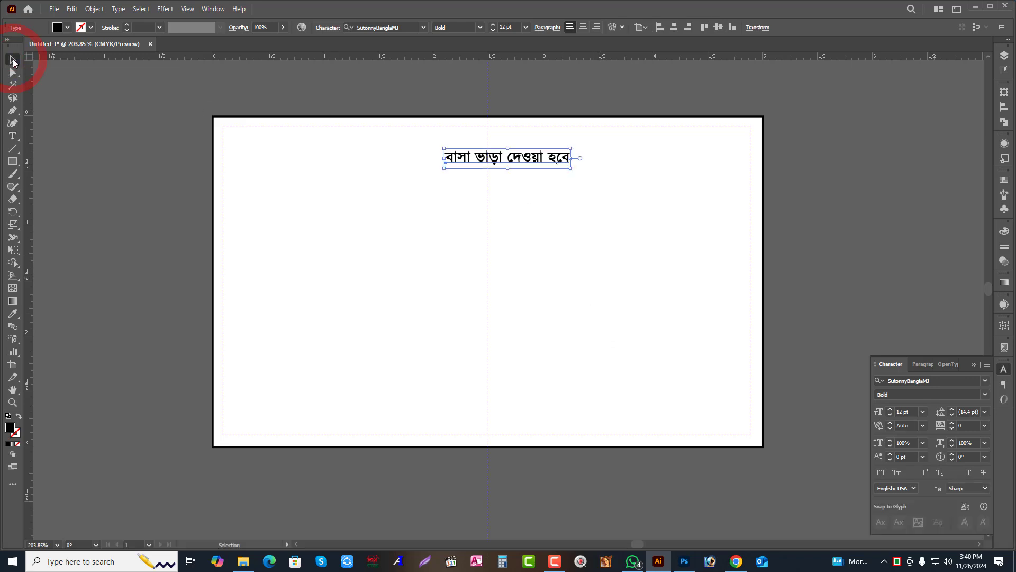
left_click(890, 410)
left_click(890, 410)
left_click(890, 410)
left_click(890, 410)
left_click(890, 410)
left_click(889, 411)
left_click(890, 410)
left_click(890, 411)
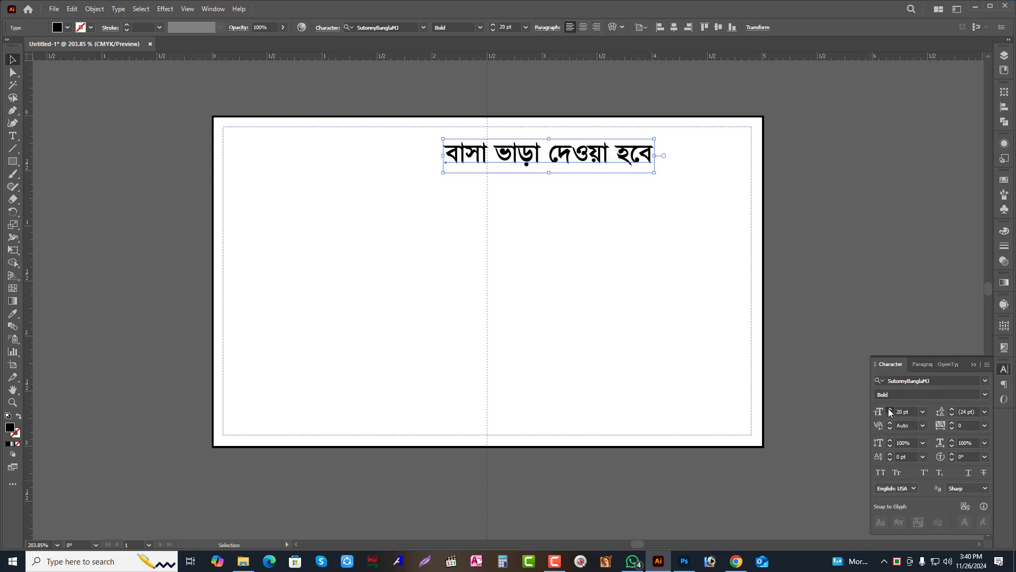
left_click(890, 410)
left_click(910, 412)
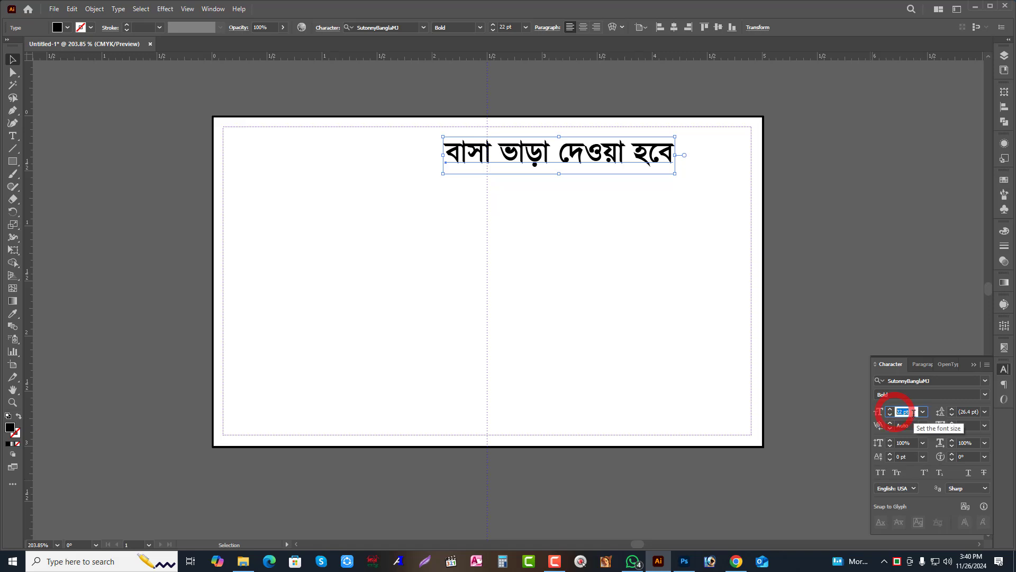
scroll(908, 412, "up", 20)
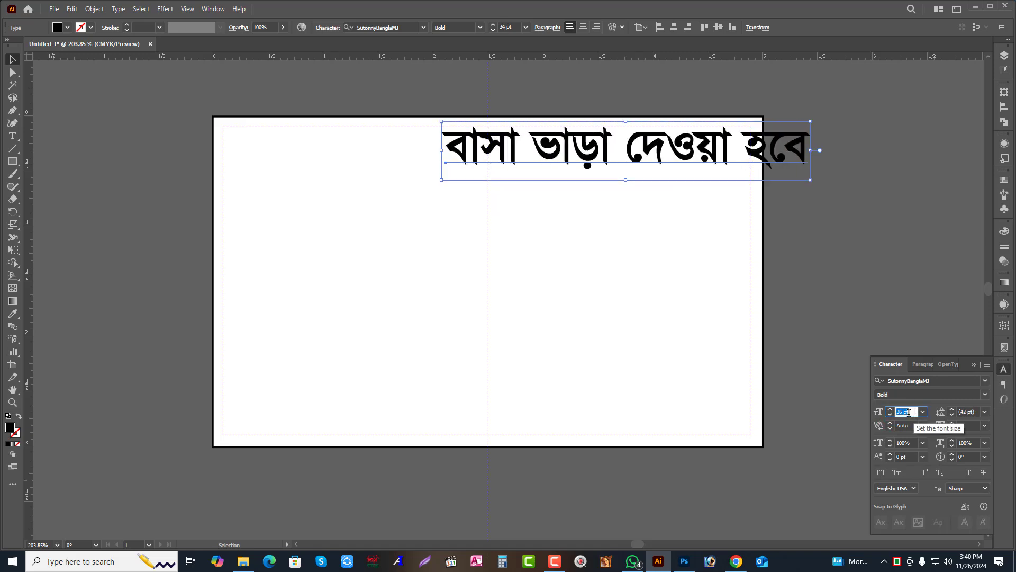
scroll(909, 413, "up", 2)
scroll(909, 412, "down", 3)
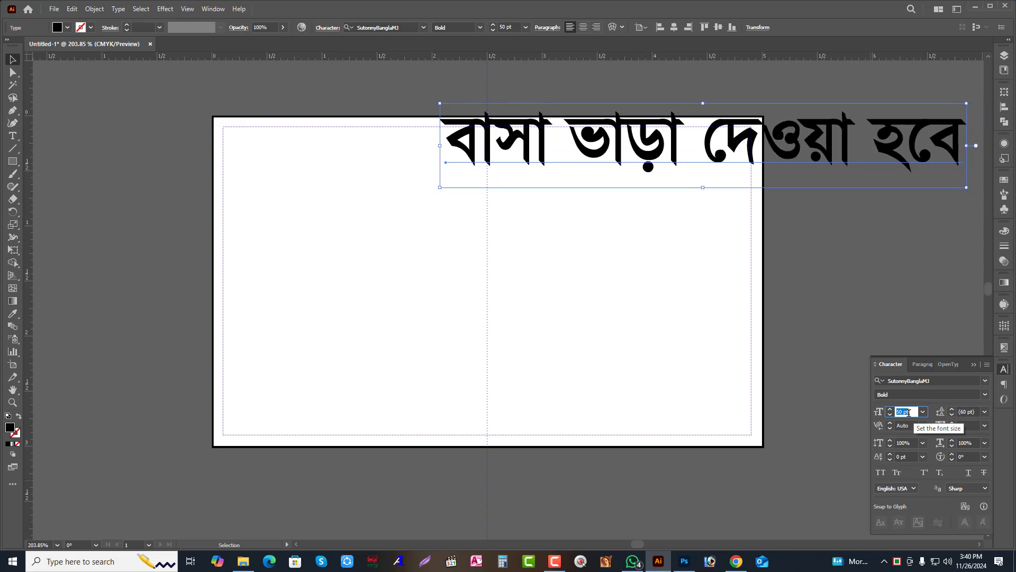
left_click(7, 64)
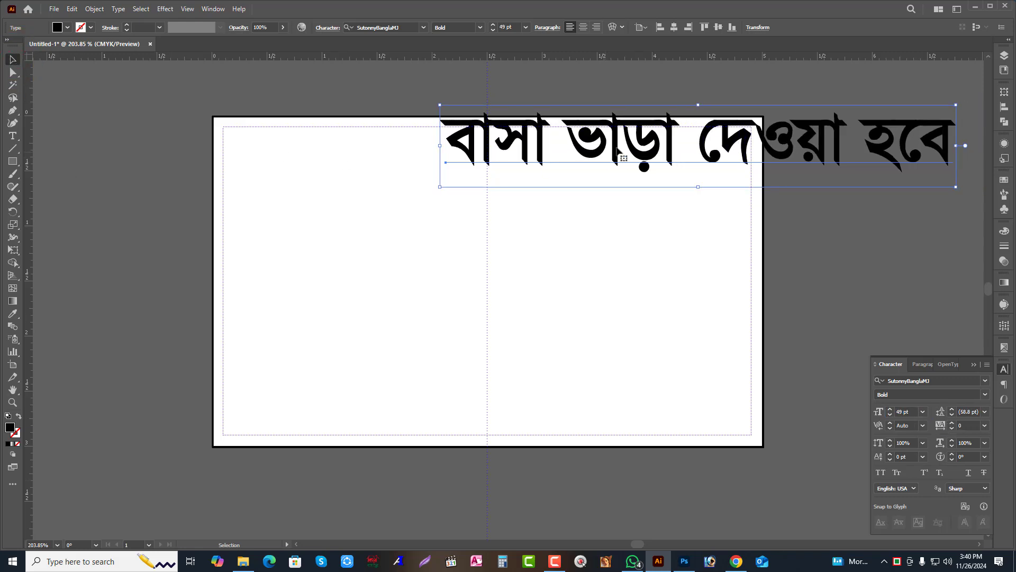
Move the heading between the side margin guides and set its paragraph alignment to centered.
left_click_drag(633, 154, 439, 171)
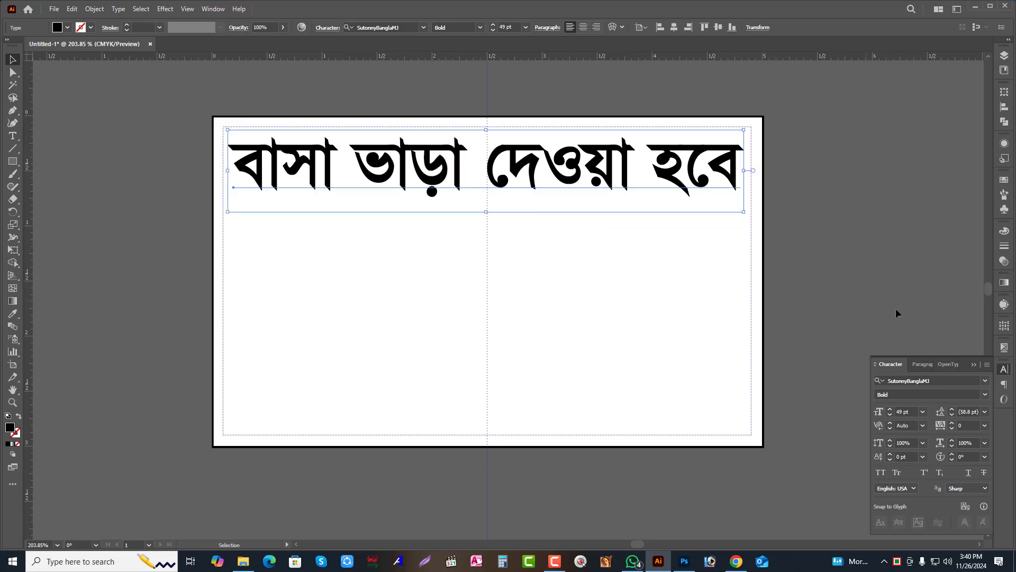
left_click(921, 366)
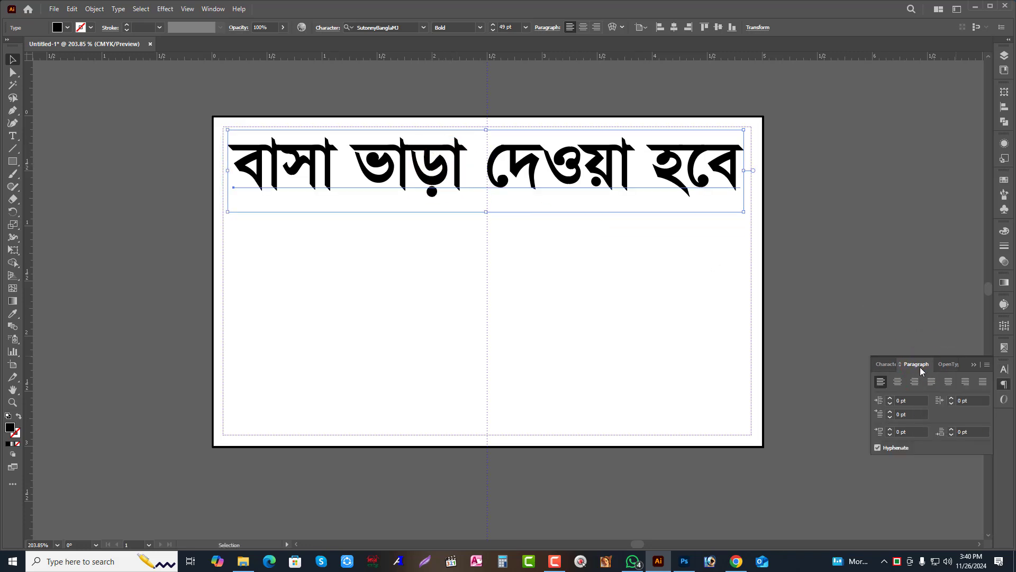
left_click(897, 382)
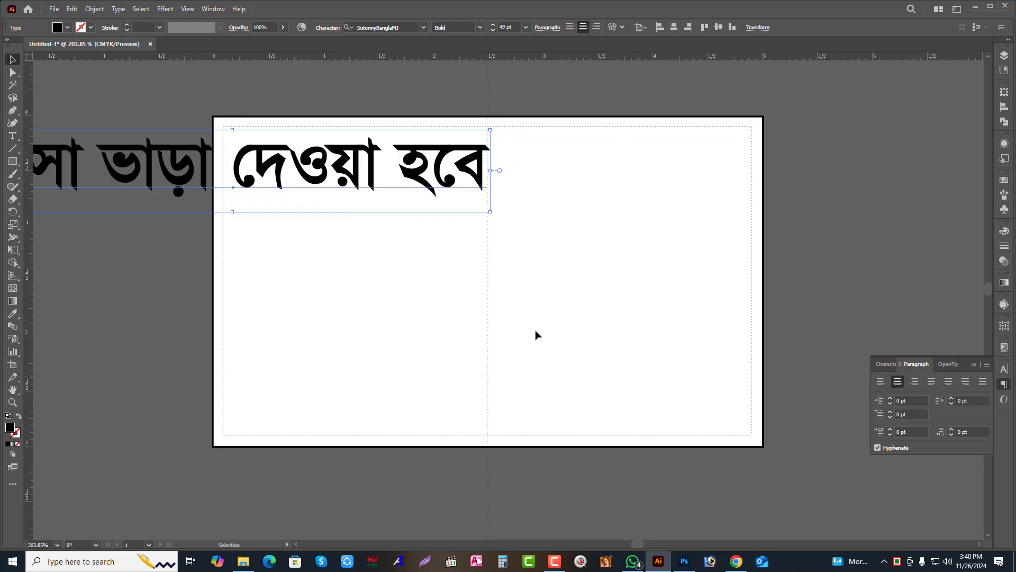
Move the heading back over the artboard and align it horizontally to the artboard's center.
left_click_drag(206, 165, 298, 226)
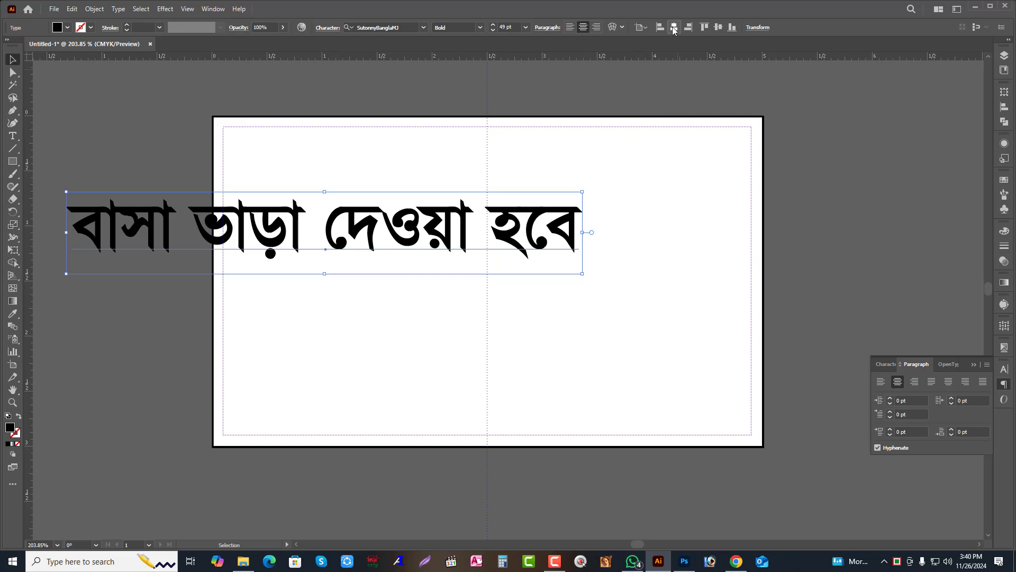
left_click(210, 10)
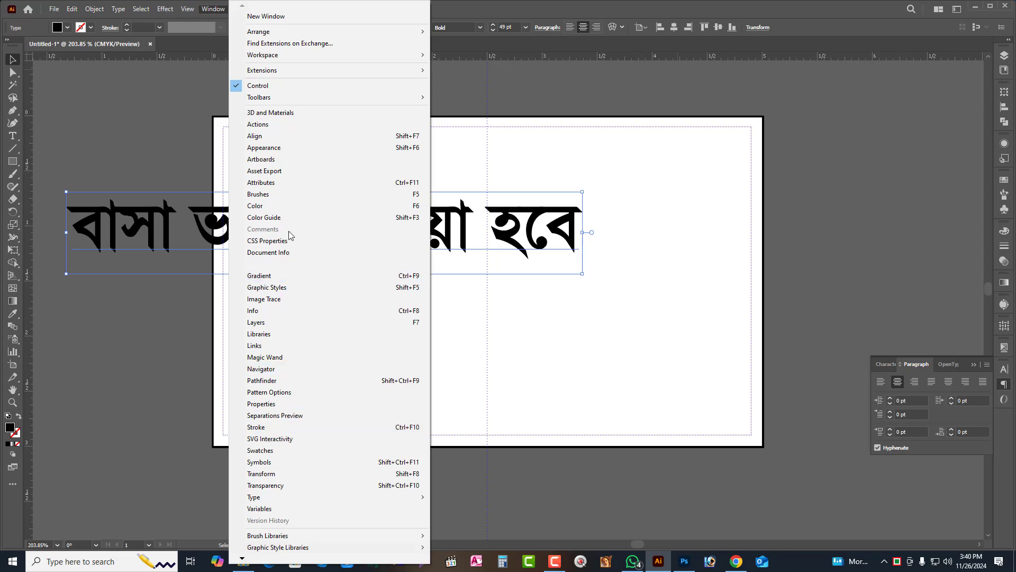
left_click(268, 137)
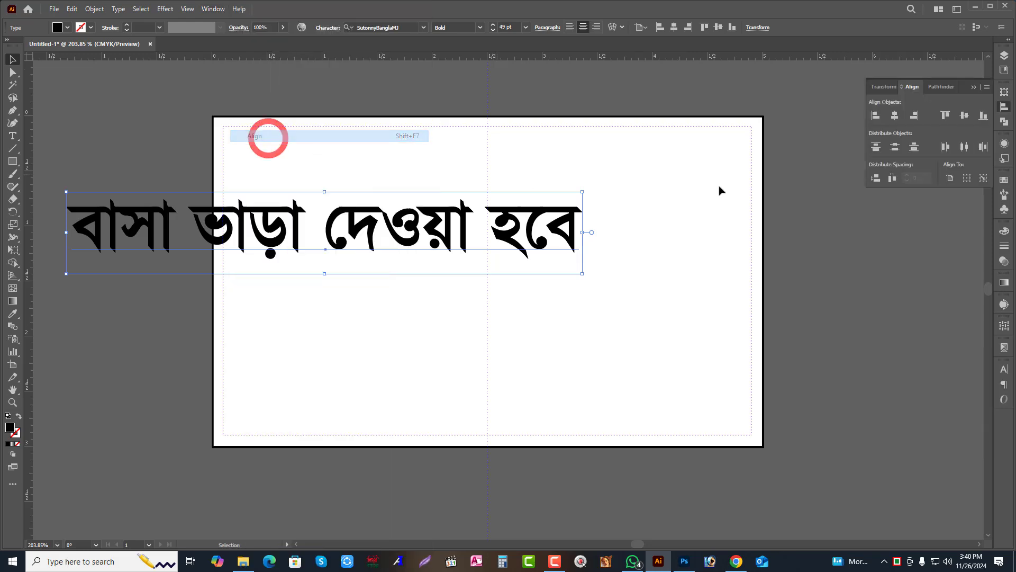
left_click(896, 120)
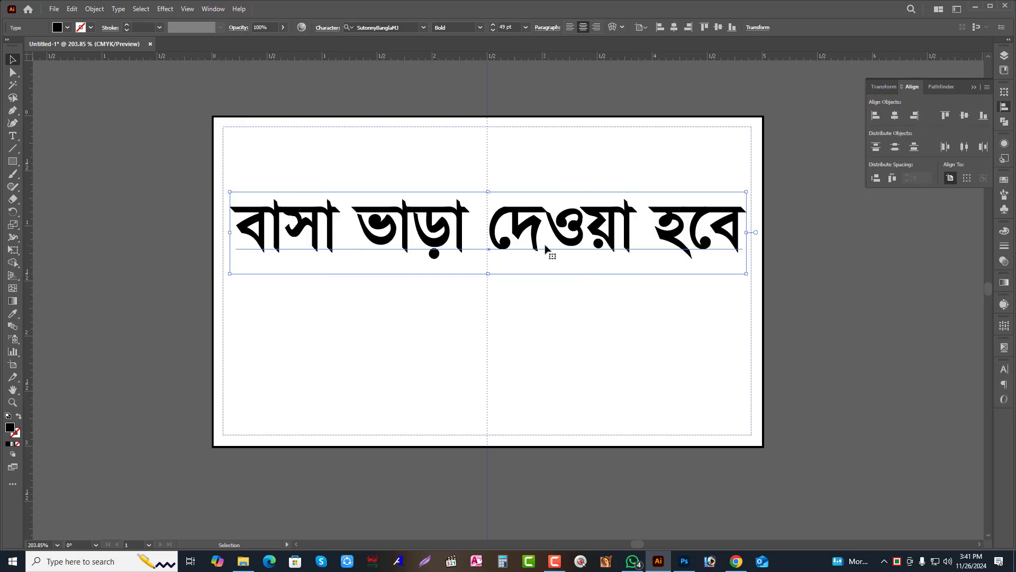
Move the heading straight up to the upper margin guide and stretch it taller without changing its width.
left_click_drag(547, 254, 537, 183)
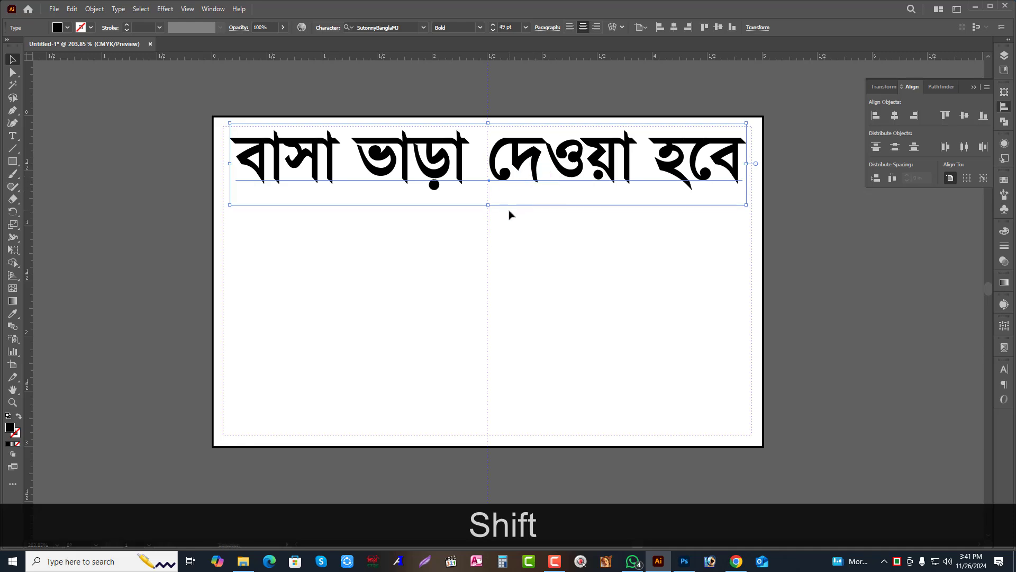
left_click_drag(491, 208, 495, 240)
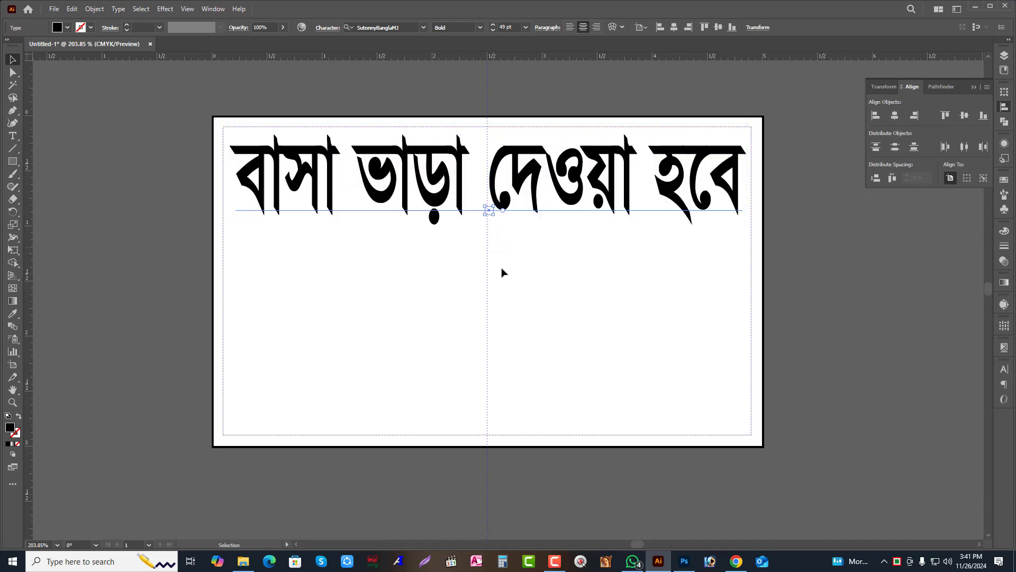
left_click(887, 362)
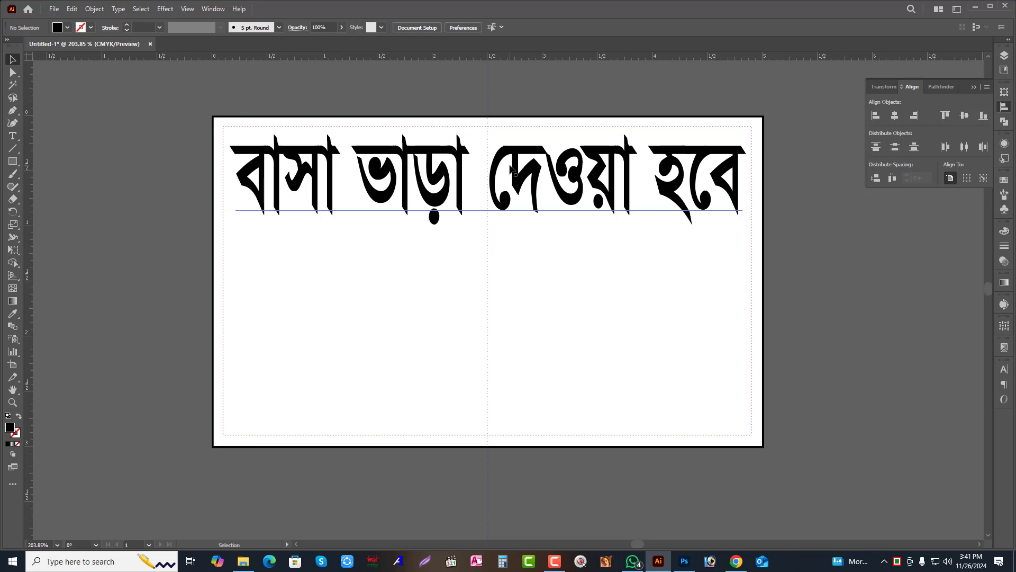
Duplicate the heading directly below itself, scale the copy down to about 25 pt, and widen it slightly just under the heading.
left_click_drag(511, 168, 505, 266)
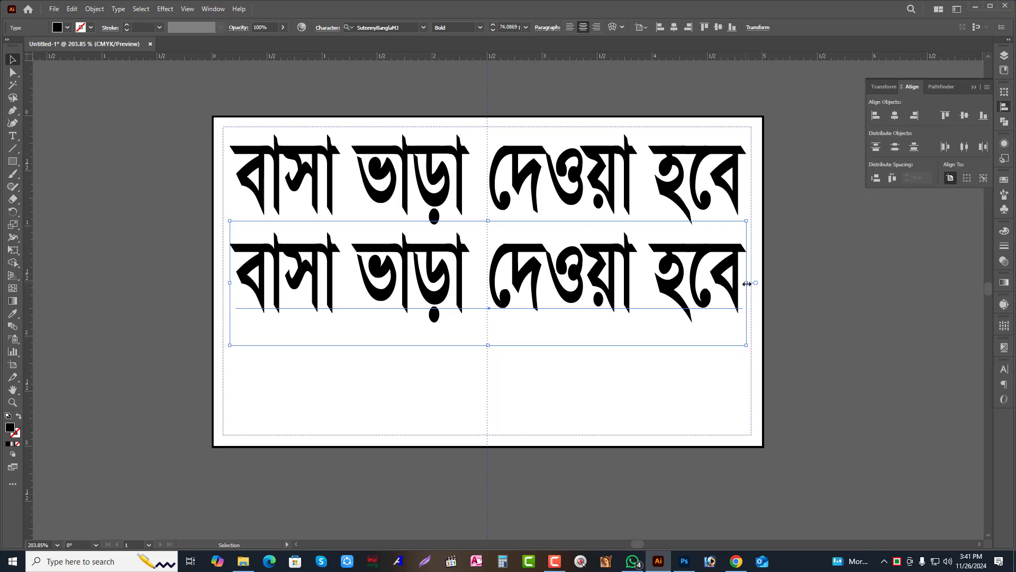
left_click_drag(746, 283, 577, 283)
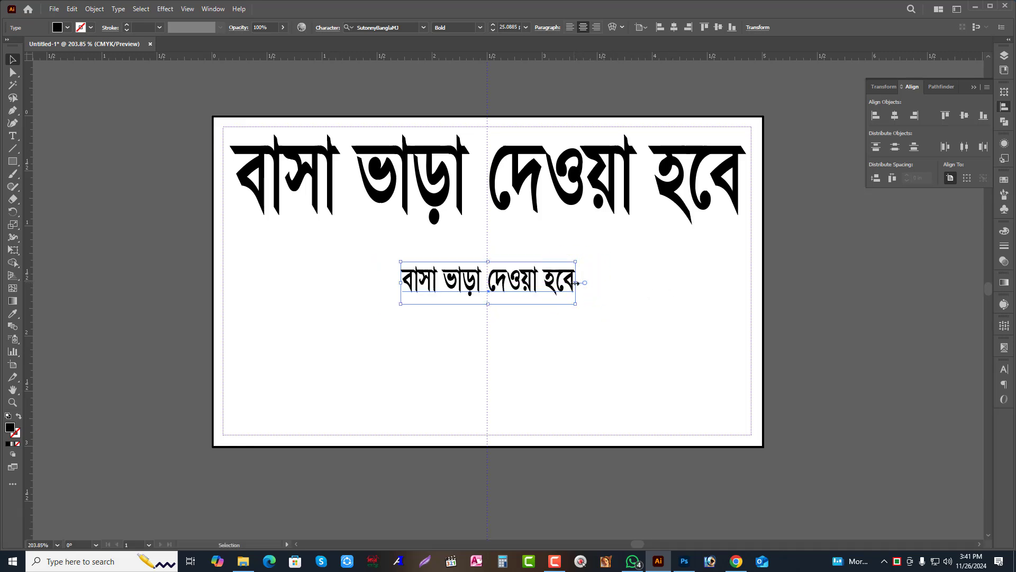
left_click_drag(577, 283, 564, 265)
Replace the text of the small line under the heading with "হাসপাতাল, ডায়াগনস্টিক সেন্টার,".
triple_click(549, 262)
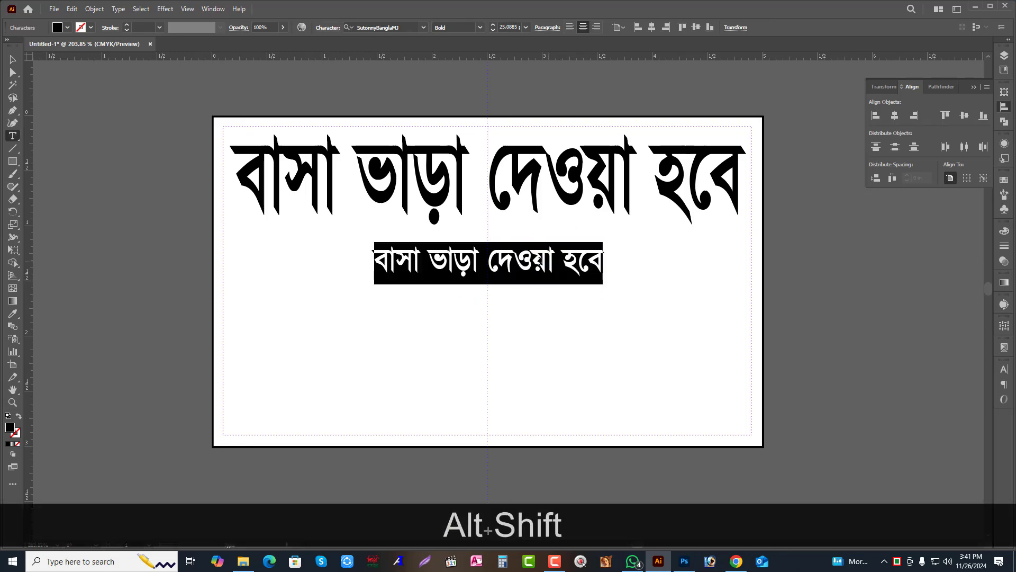
left_click(13, 59)
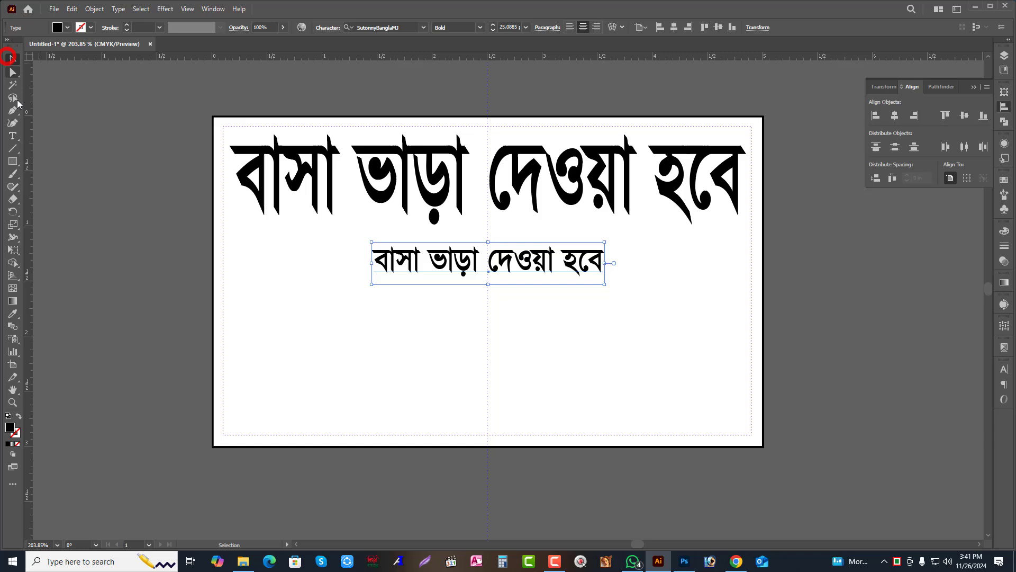
left_click(14, 137)
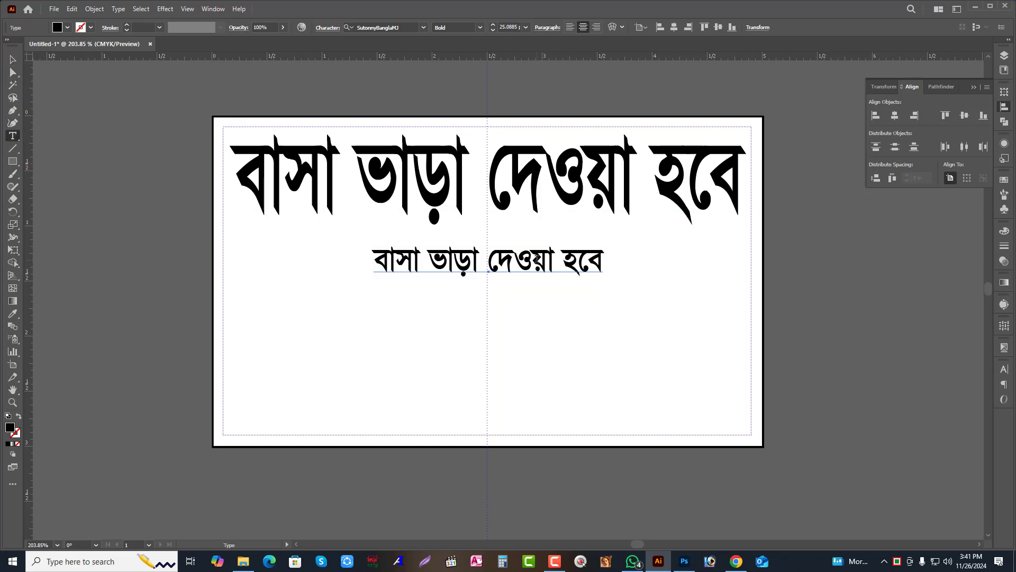
triple_click(536, 259)
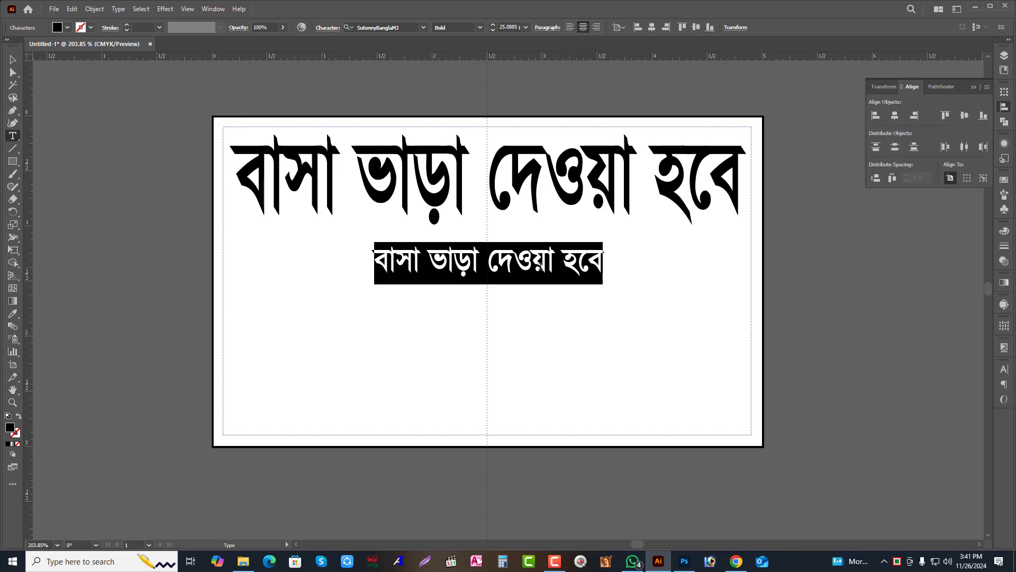
type("হা")
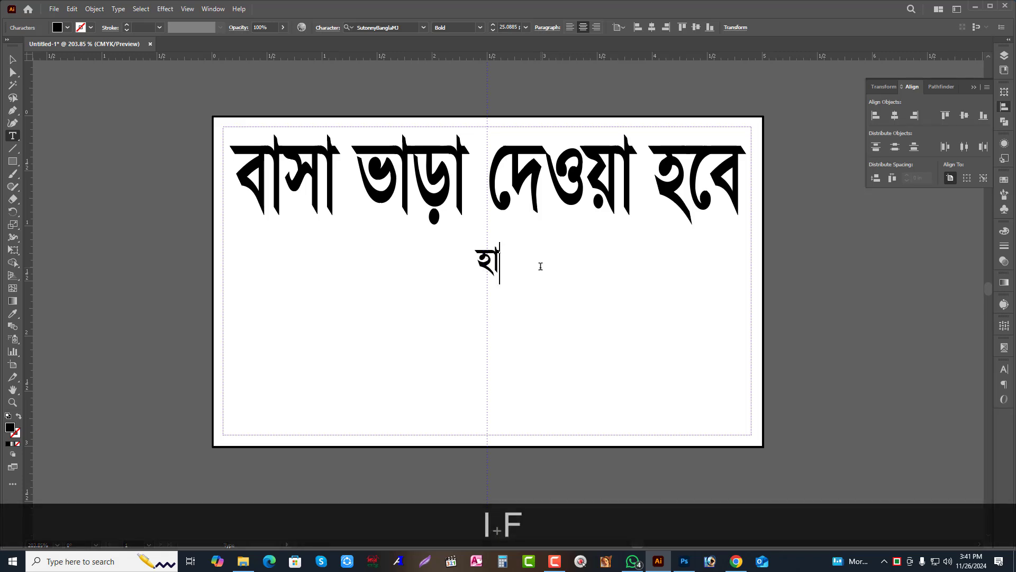
type("সপাতাল, ")
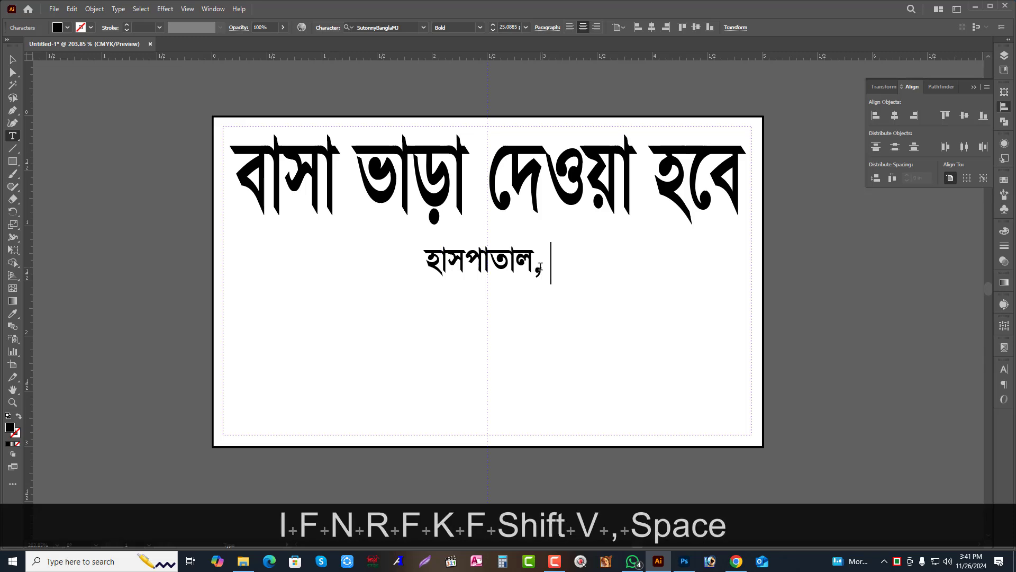
type("ডায়াগনস্টিক,")
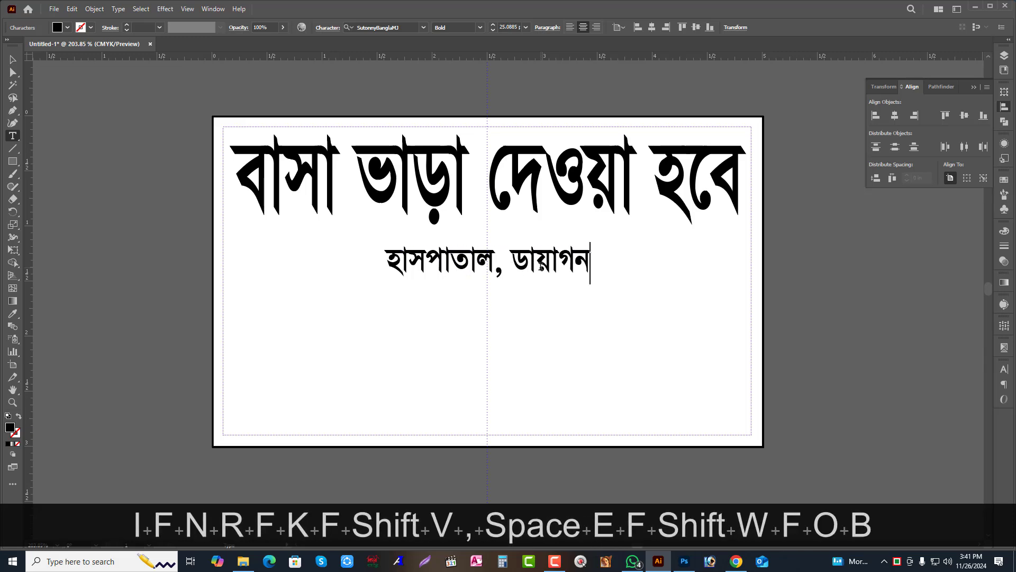
key("BackSpace")
key("BackSpace")
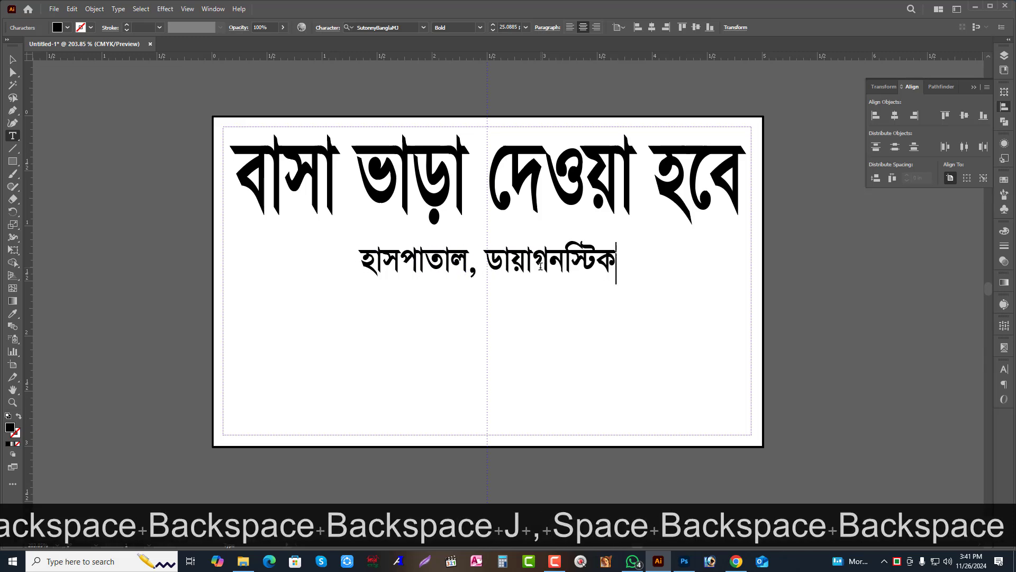
type("সেন্টার,")
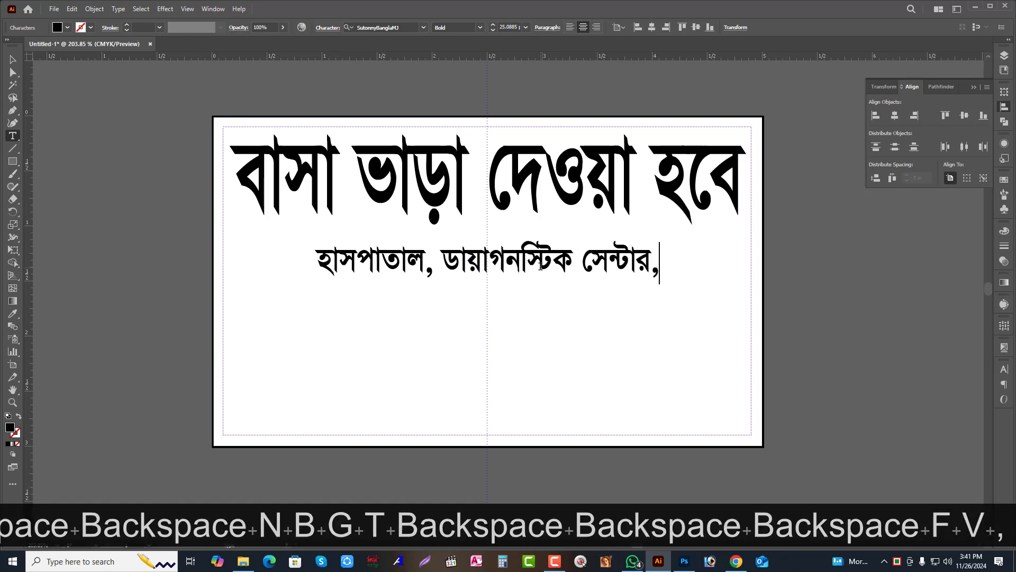
Add a second line reading "স্কুল, মাদরাসা, সরকারি-বেসরকারি অফিস," to the small text under the heading.
key("Return")
type("স্কুল মাদ")
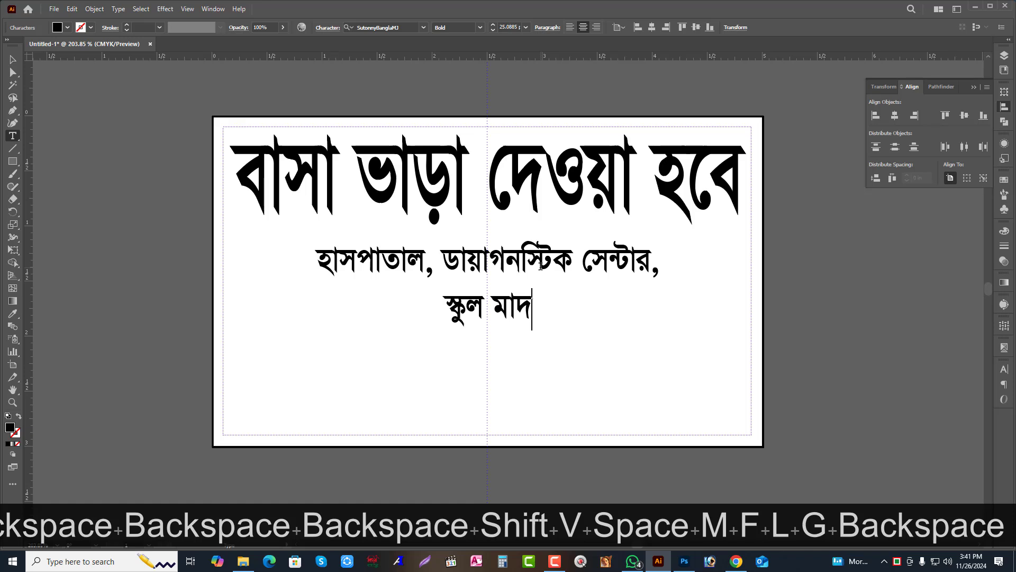
type("রাসা, ")
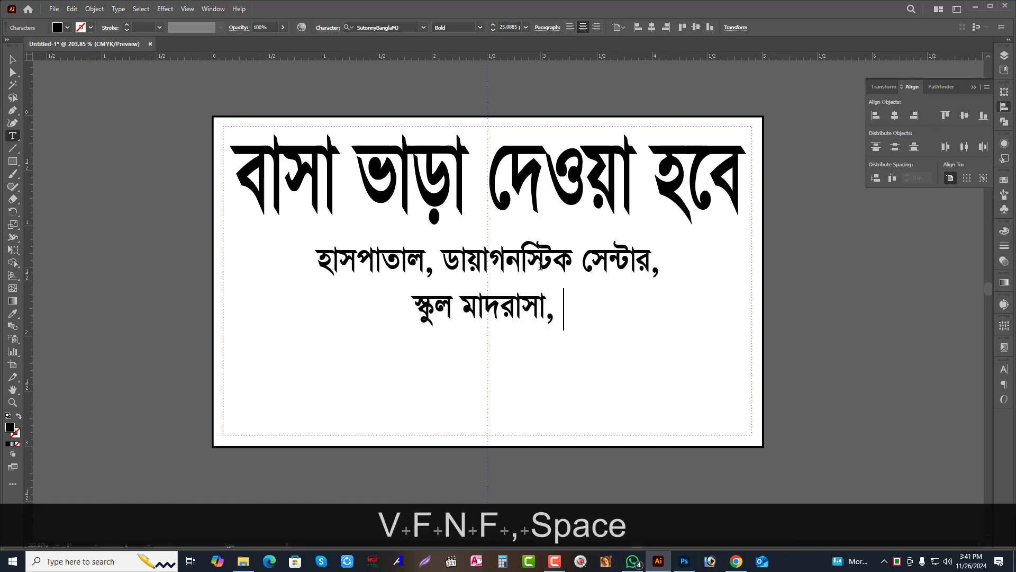
type("সরকারি")
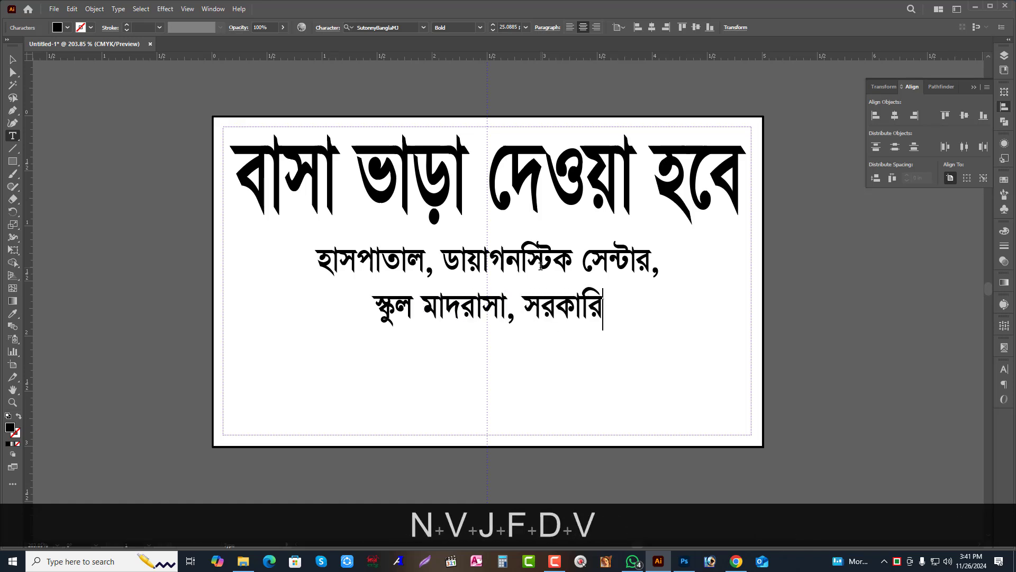
type("-")
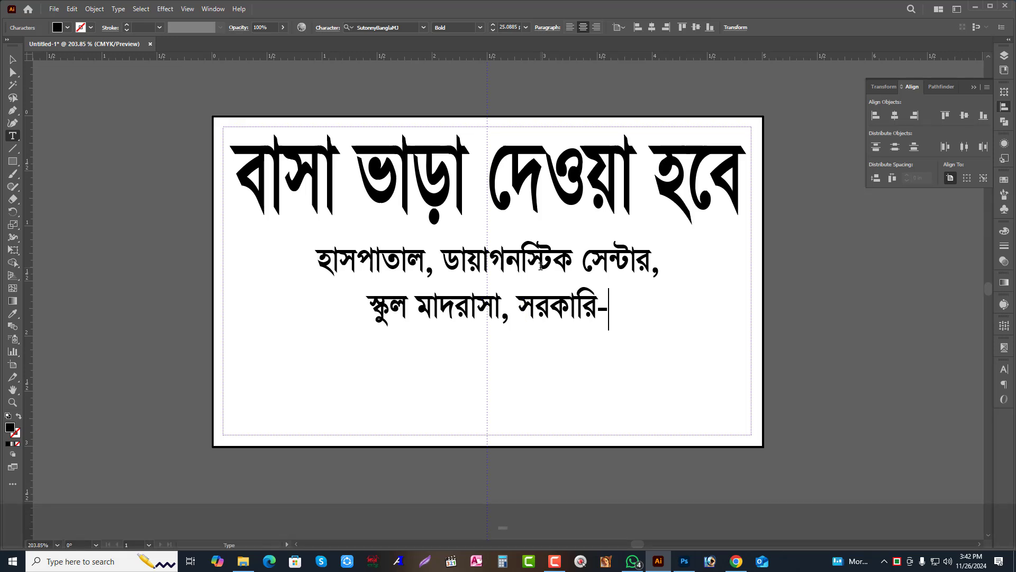
type("বেসরকারি")
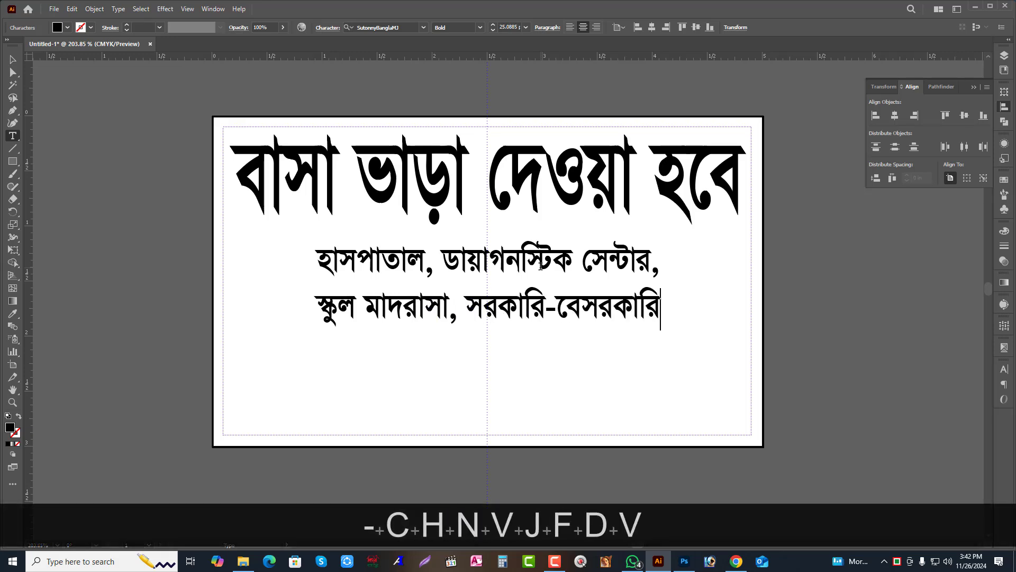
type(" অফিস,")
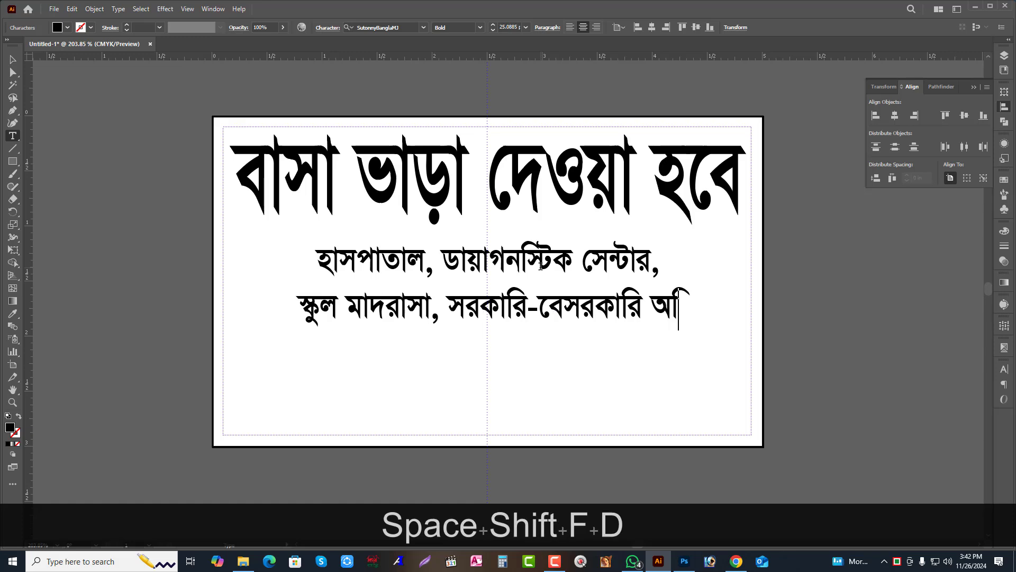
key("Return")
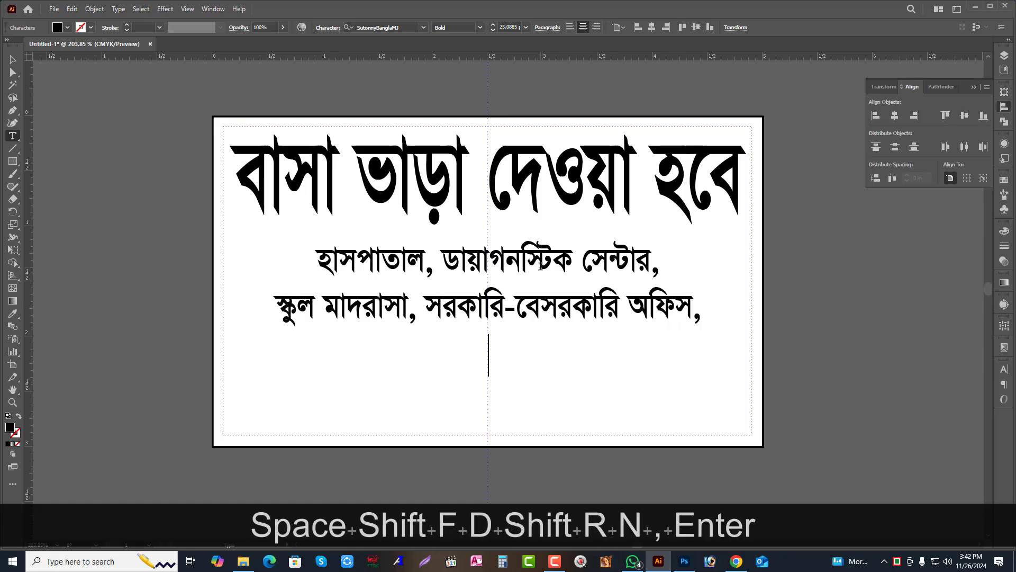
key("BackSpace")
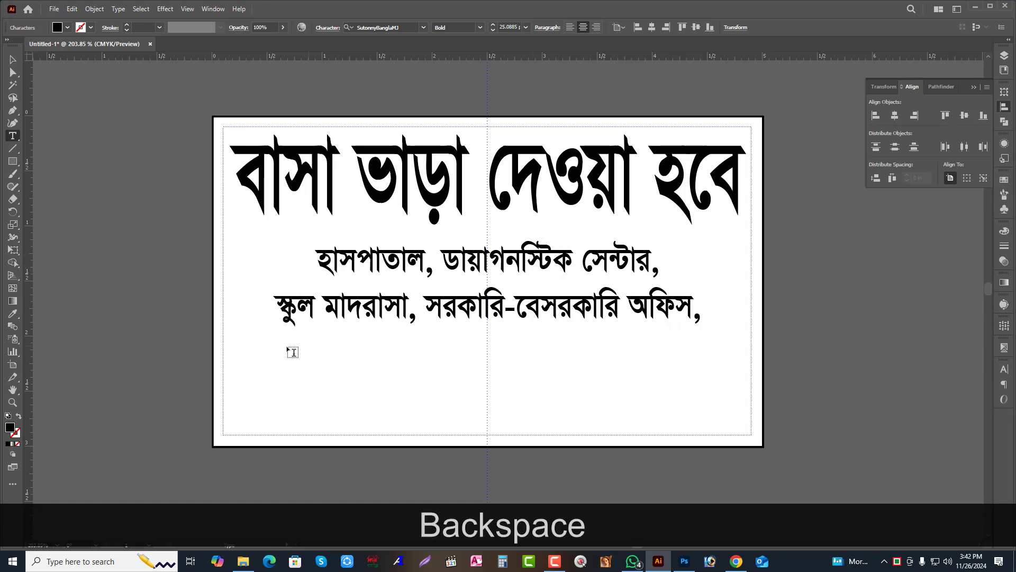
left_click(315, 310)
type(",")
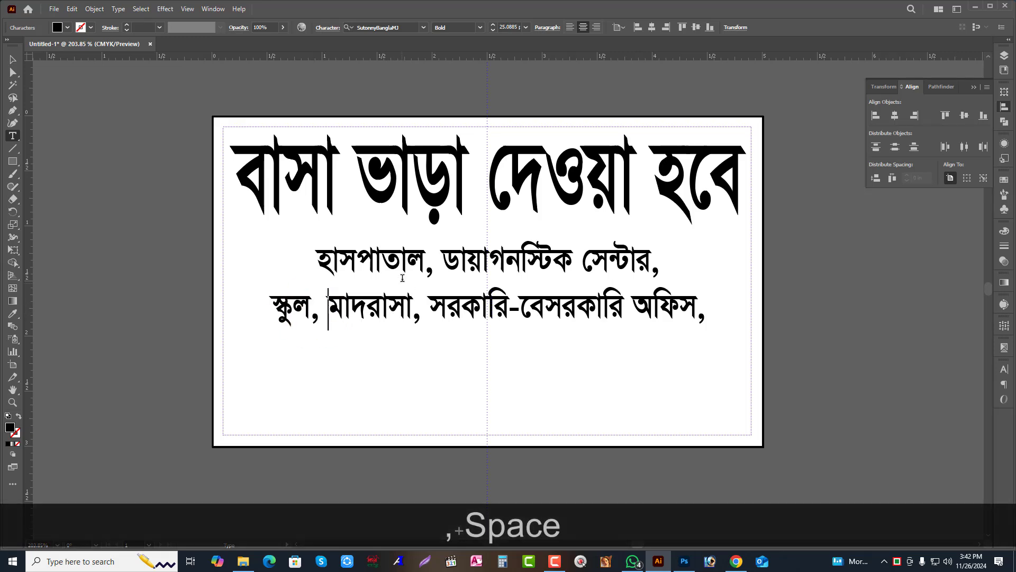
Join the two small text lines into one, separated by a space, and scale the text down to about 19 pt.
left_click(403, 263)
key("End")
key("Delete")
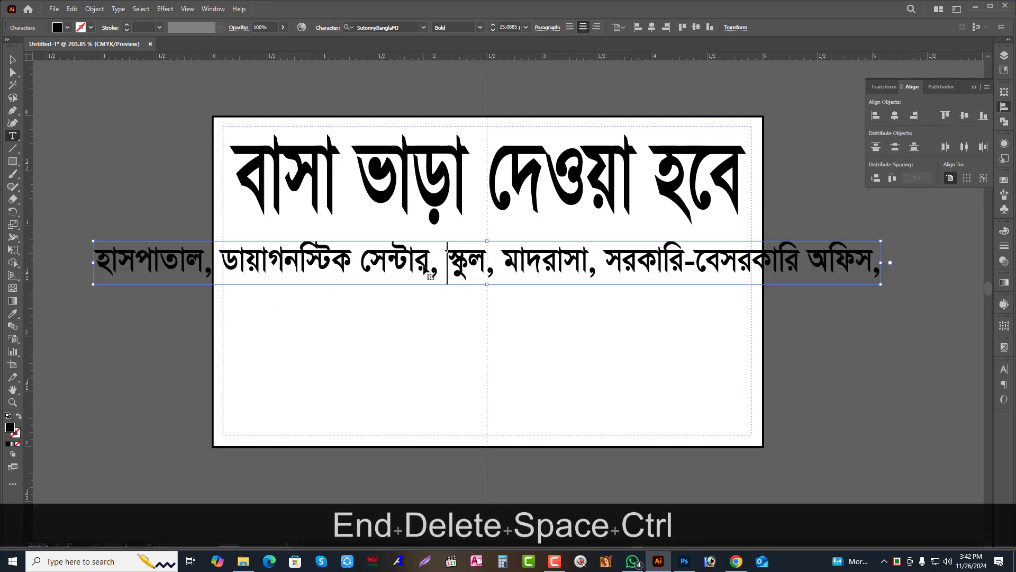
left_click(809, 265, "ctrl+alt+shift")
left_click_drag(810, 265, 730, 271)
Start a new line after "সরকারি-বেসরকারি অফিস," and enter "ডিস্ট্রিবিউশন অফিস,".
key("End")
key("Return")
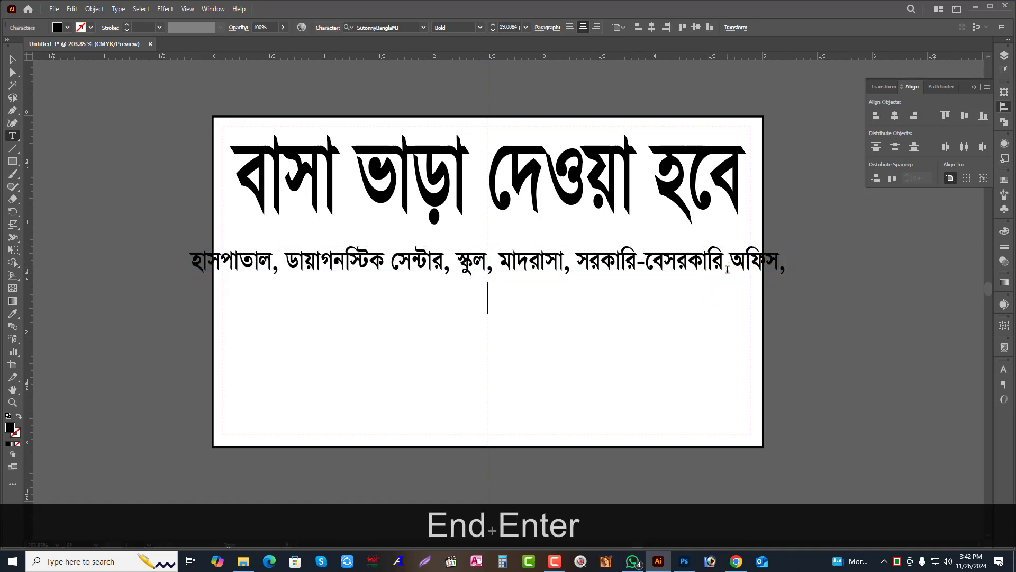
type("dedng")
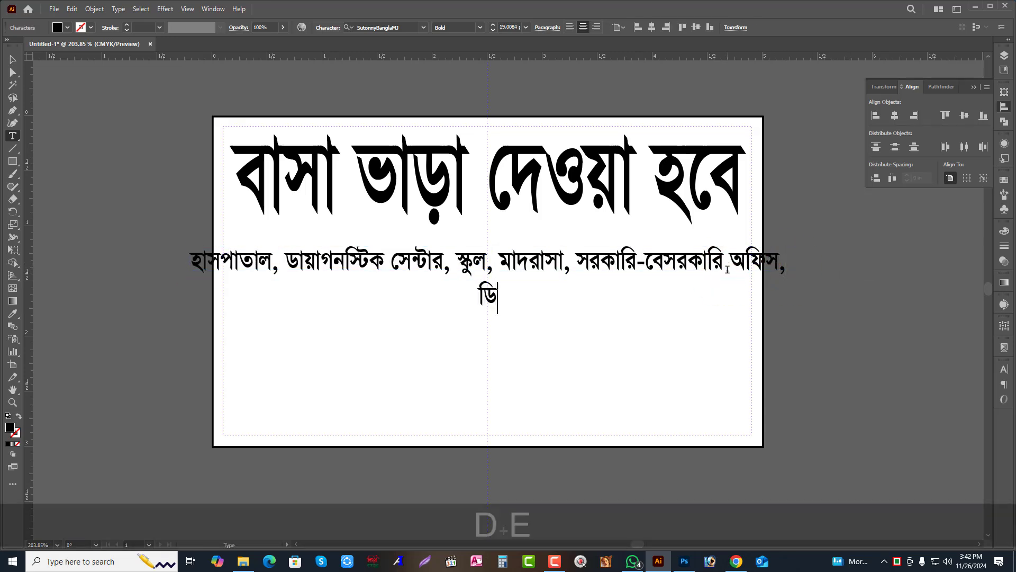
type("t")
key("BackSpace")
key("BackSpace")
key("BackSpace")
type("zdhgs")
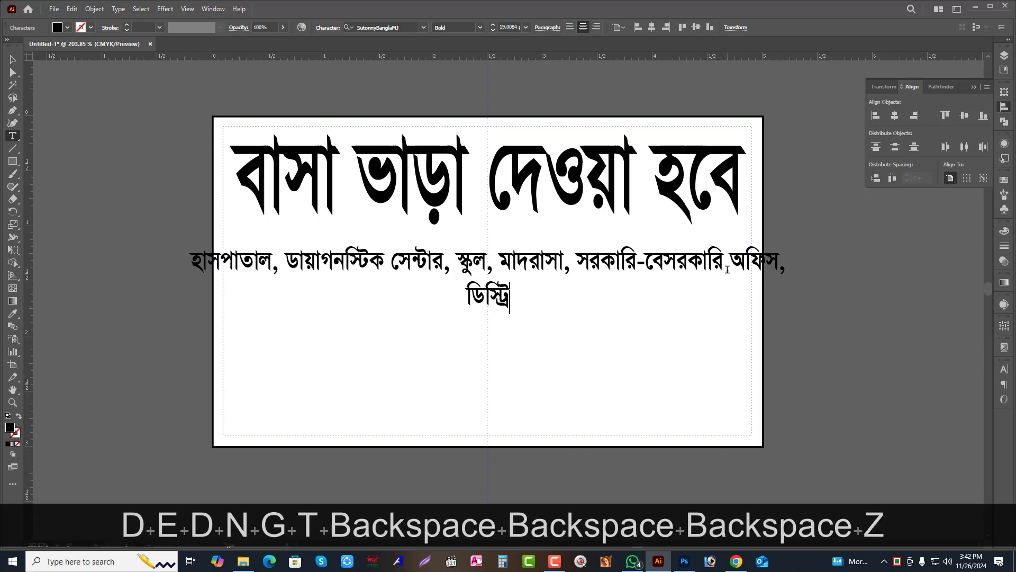
key("BackSpace")
key("BackSpace")
type("Mb FdRn")
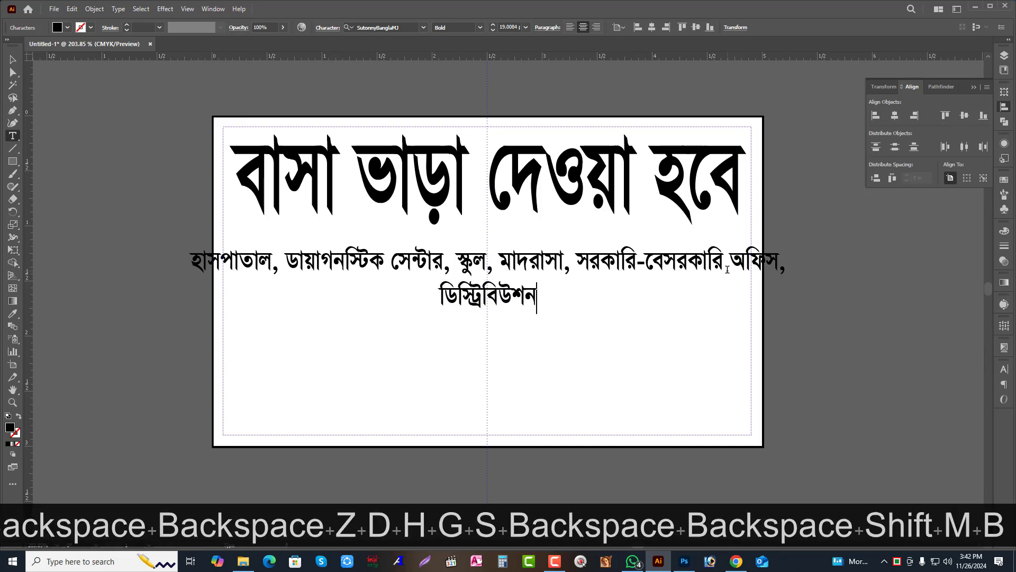
type(", ")
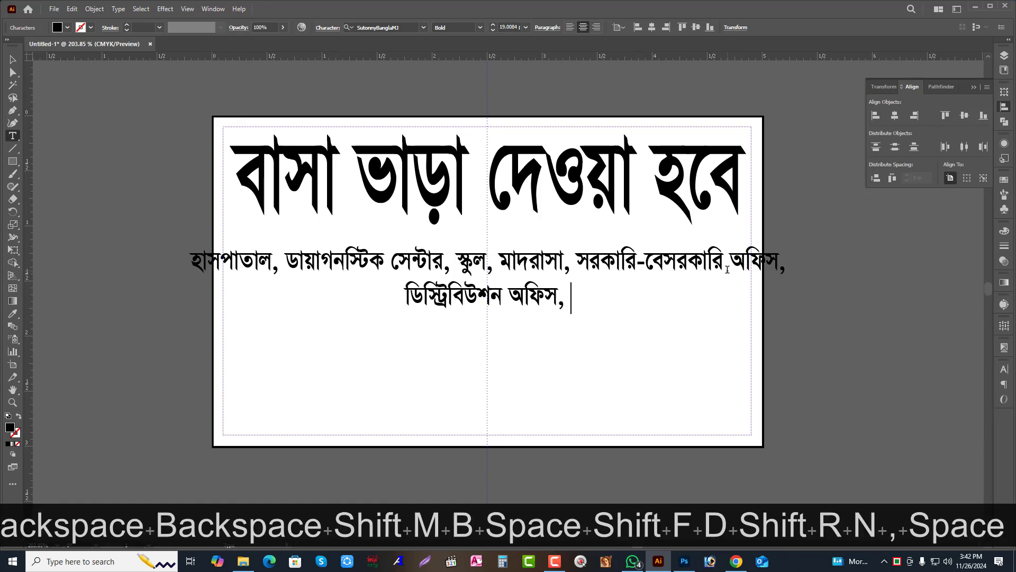
Continue the second line of the small text with "ফার্মাসিউটিকালস এর জন্য".
type("RfmAfdngs")
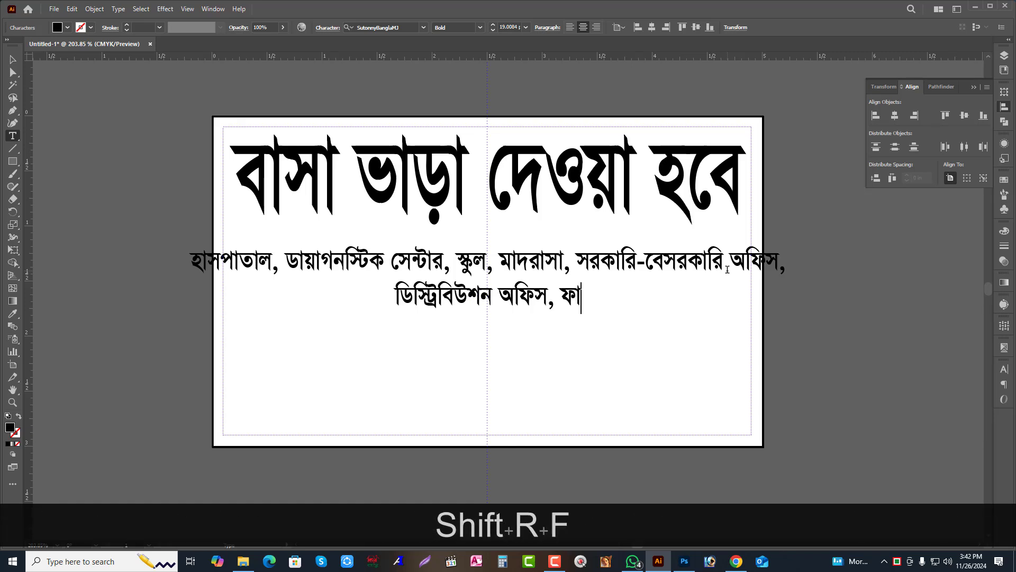
key("BackSpace")
key("BackSpace")
type("dtj")
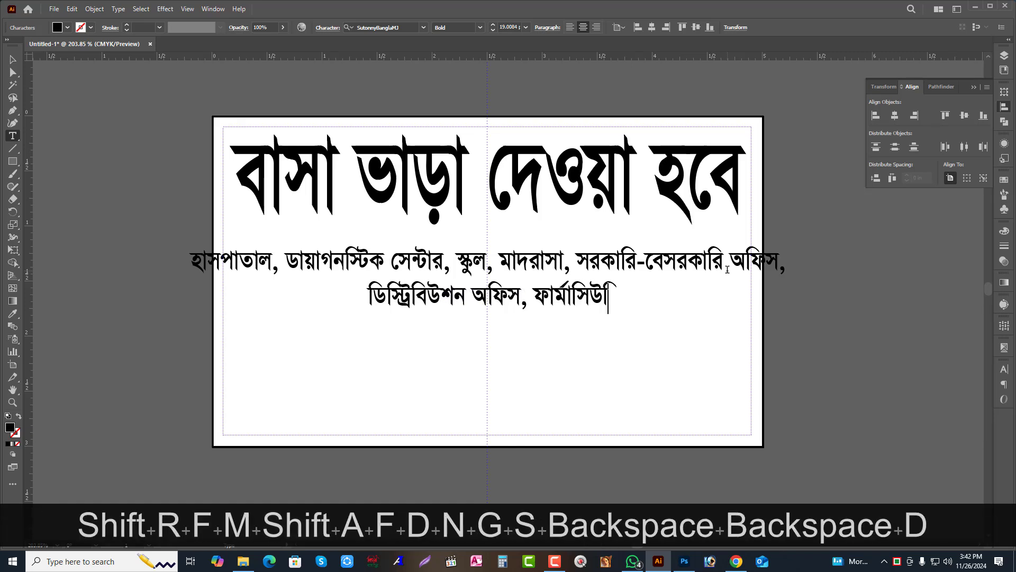
type("fVn gc")
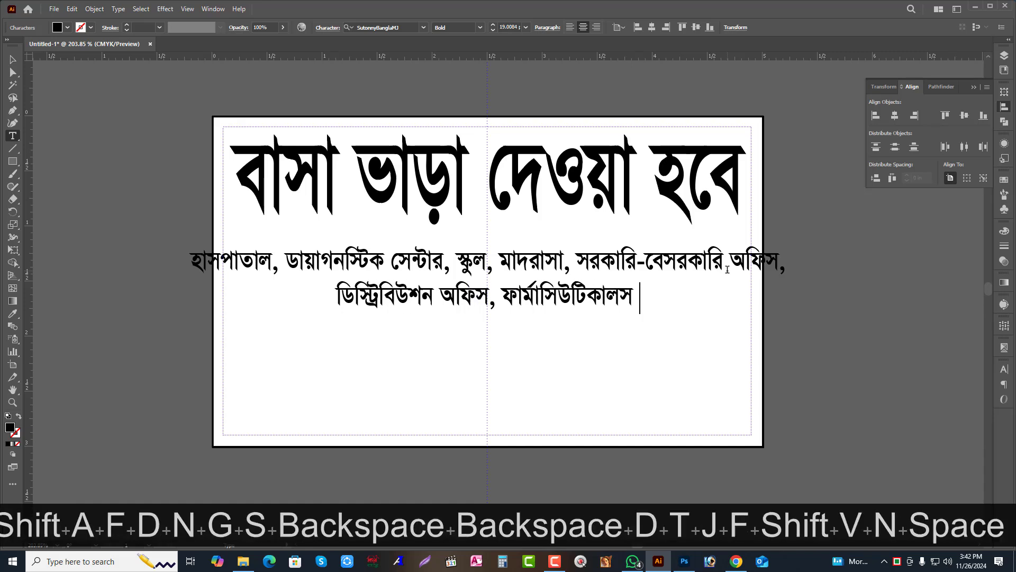
key("BackSpace")
key("BackSpace")
type("v ubZ")
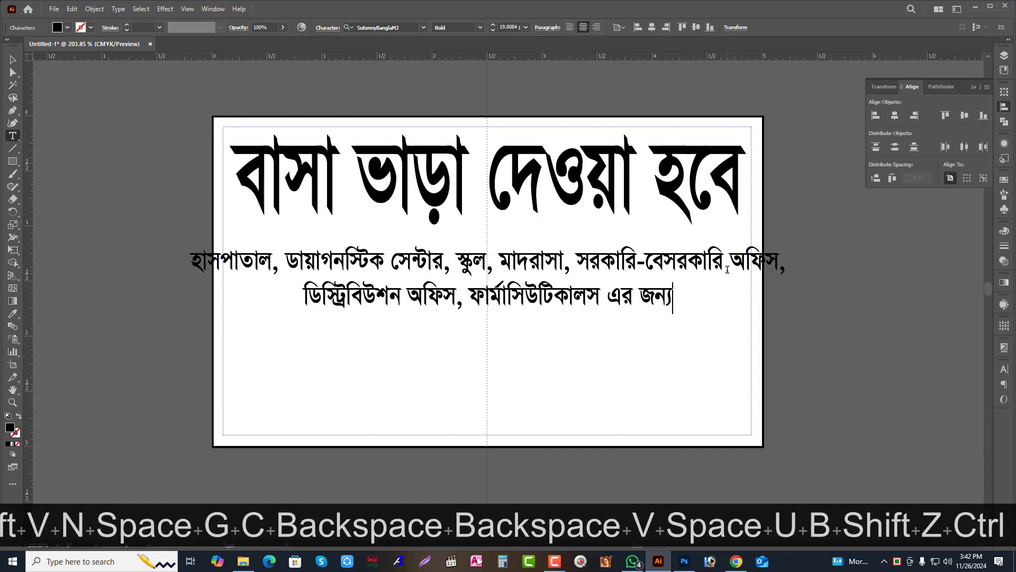
Break the first line of the small text after "মাদরাসা," so "সরকারি-বেসরকারি অফিস," starts its own line.
left_click(688, 293, "ctrl")
left_click(639, 281, "ctrl")
key("ctrl+alt+b")
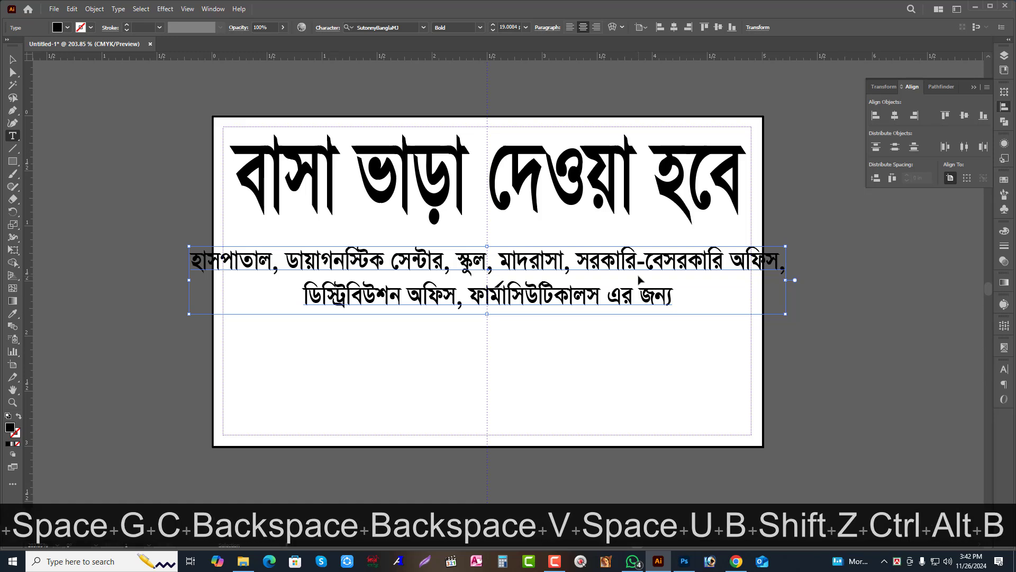
key("v")
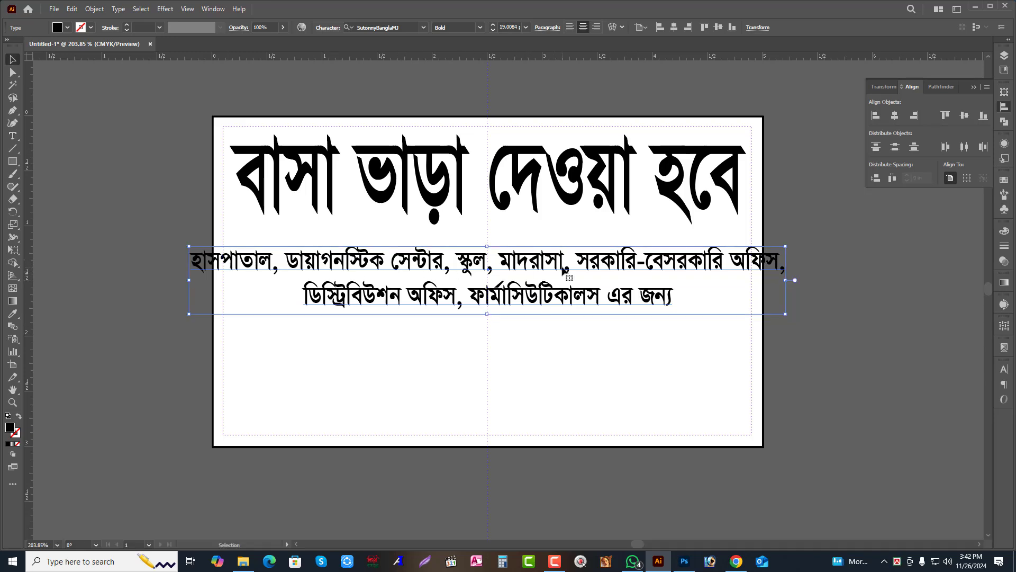
double_click(582, 267)
key("BackSpace")
key("Return")
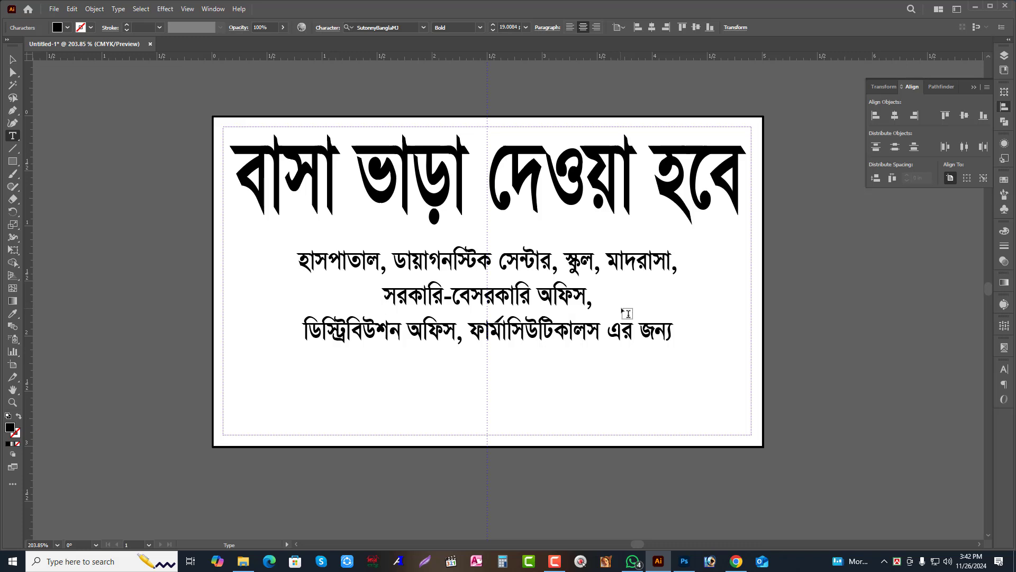
Join the last two lines with a space and break them again before "ফার্মাসিউটিকালস এর জন্য".
key("End")
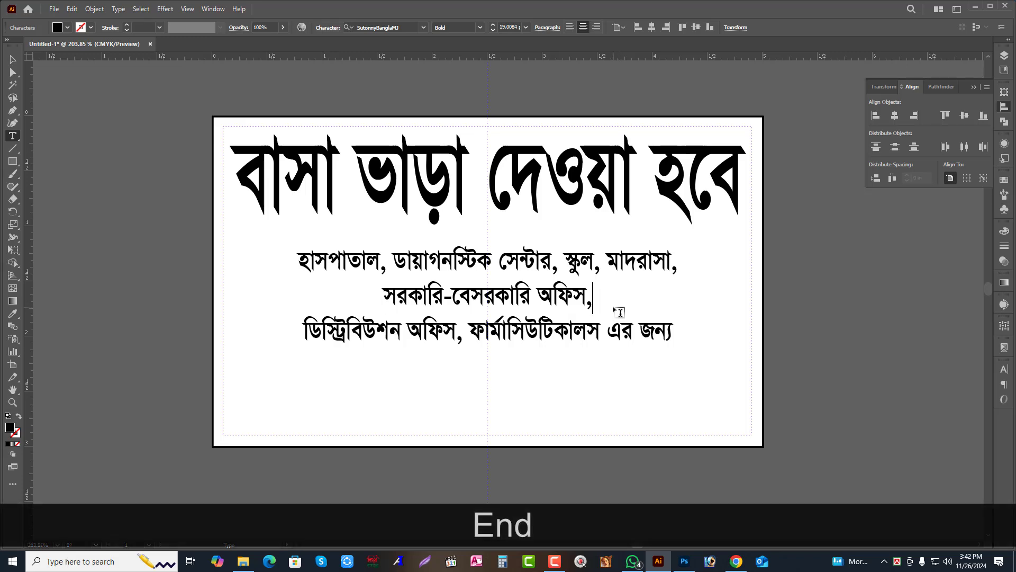
key("Delete")
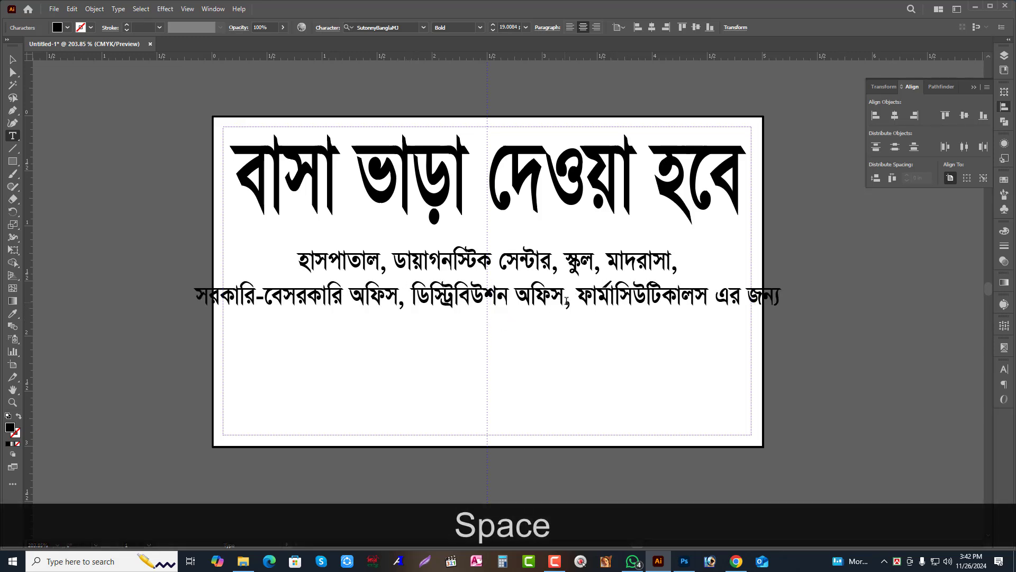
key("BackSpace")
key("Return")
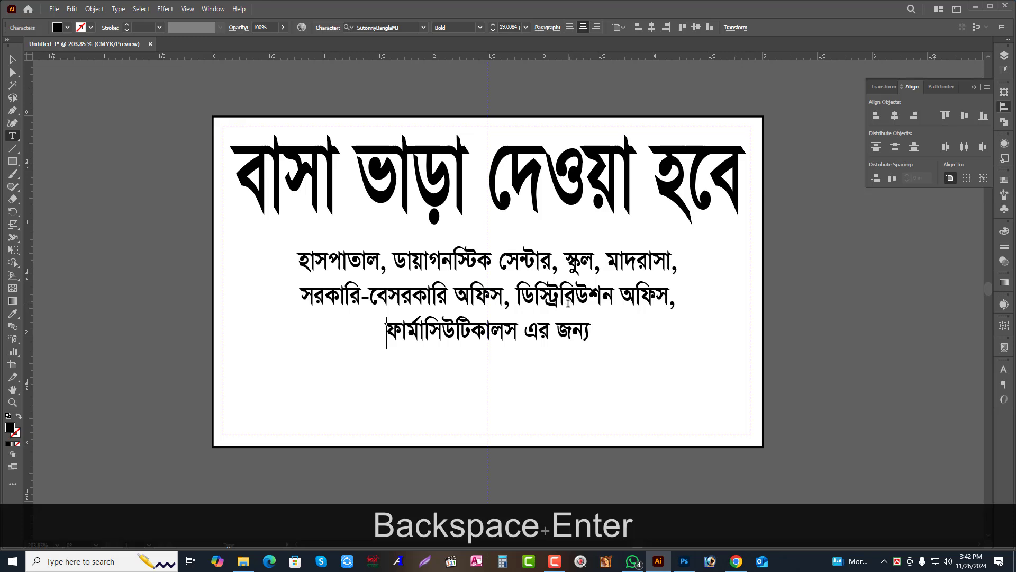
key("ctrl")
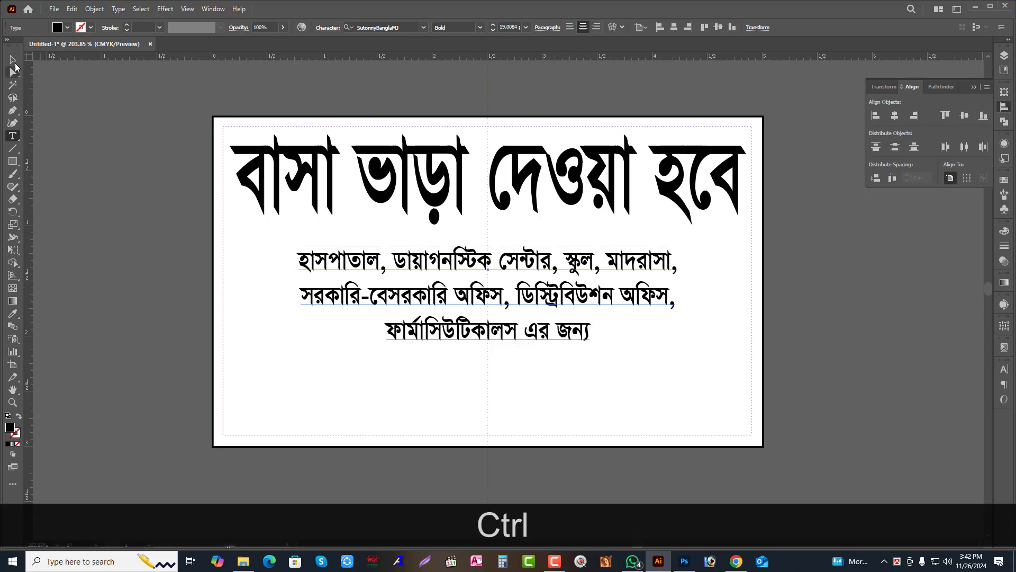
Set the leading of the three-line tenant-type text block to 20 pt.
left_click(14, 62)
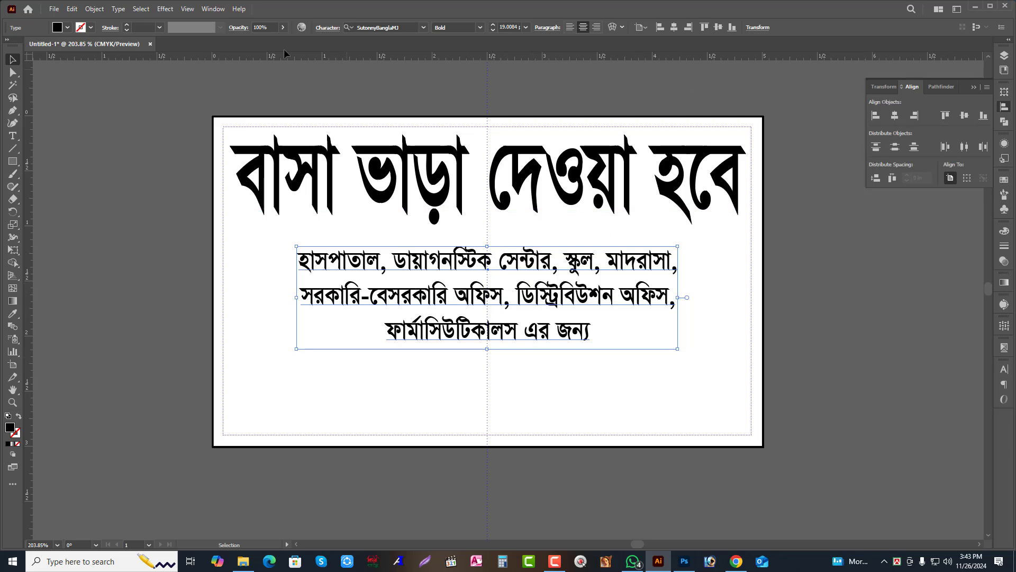
left_click(212, 9)
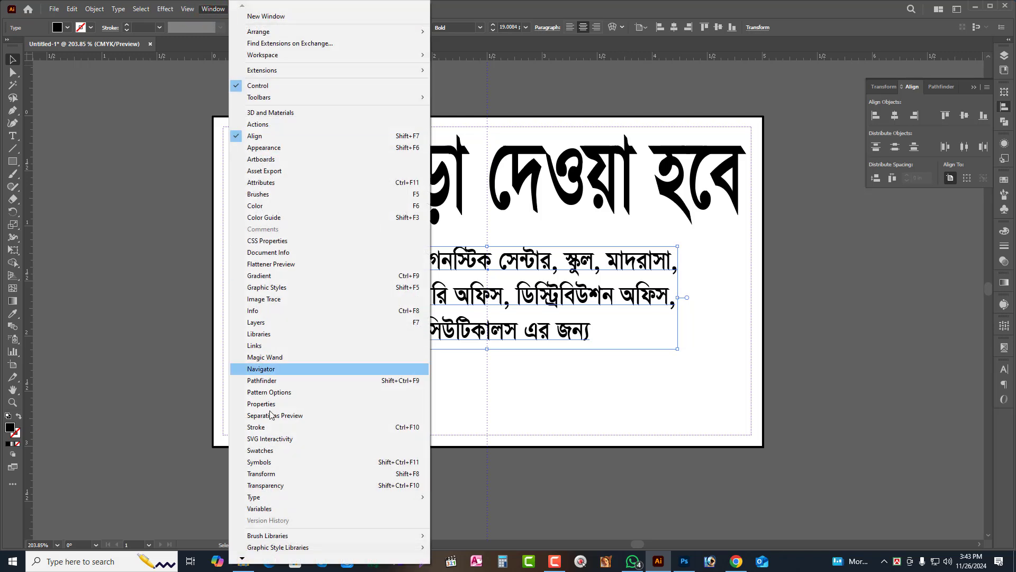
mouse_move(271, 498)
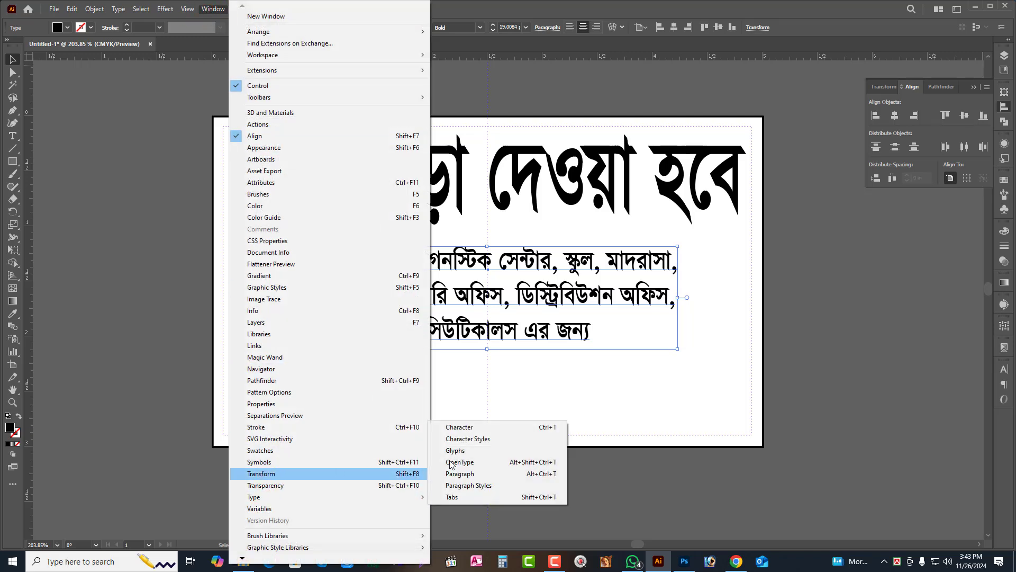
left_click(496, 429)
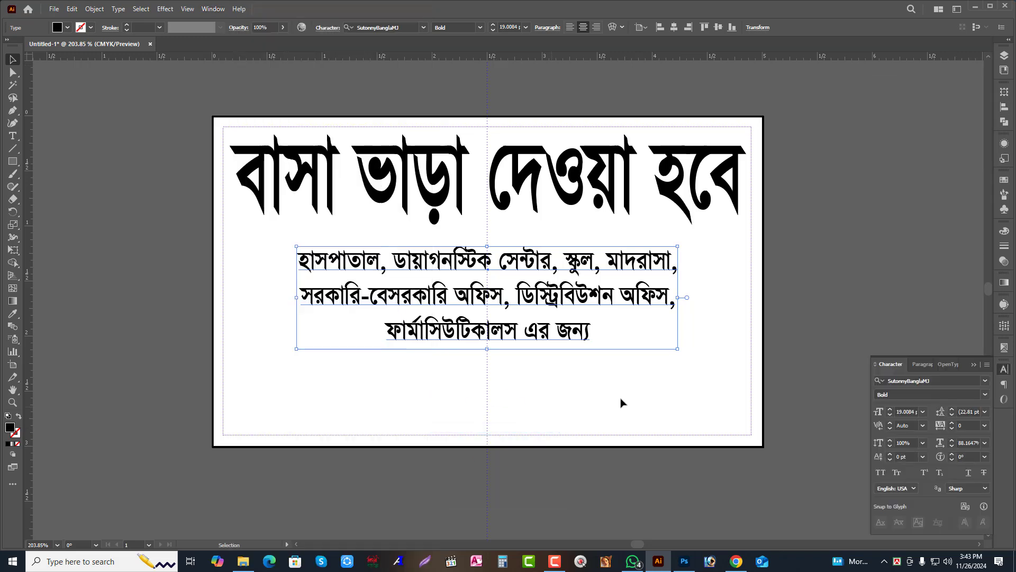
left_click(951, 415)
left_click(951, 414)
left_click(951, 414)
left_click(951, 415)
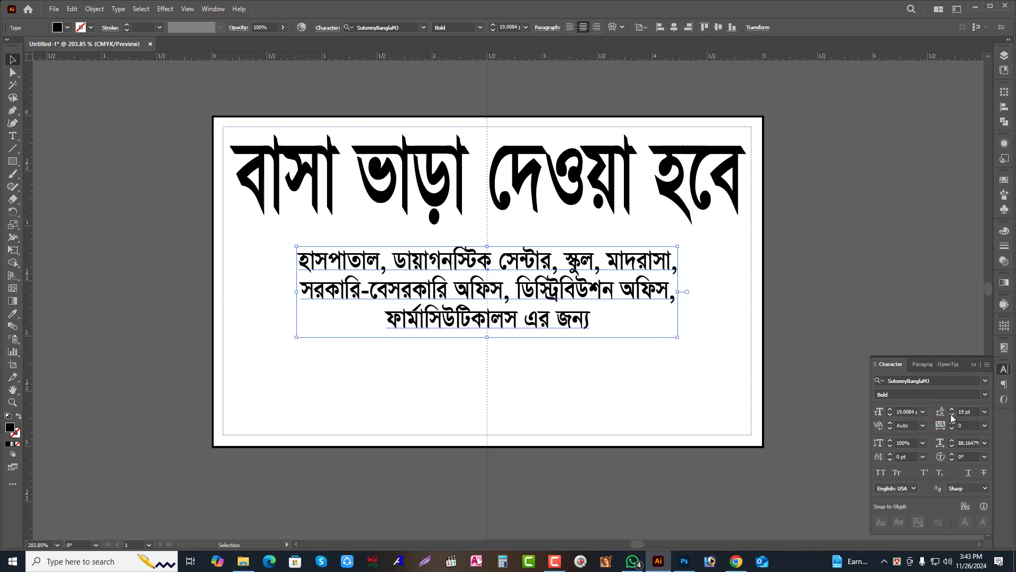
left_click(951, 408)
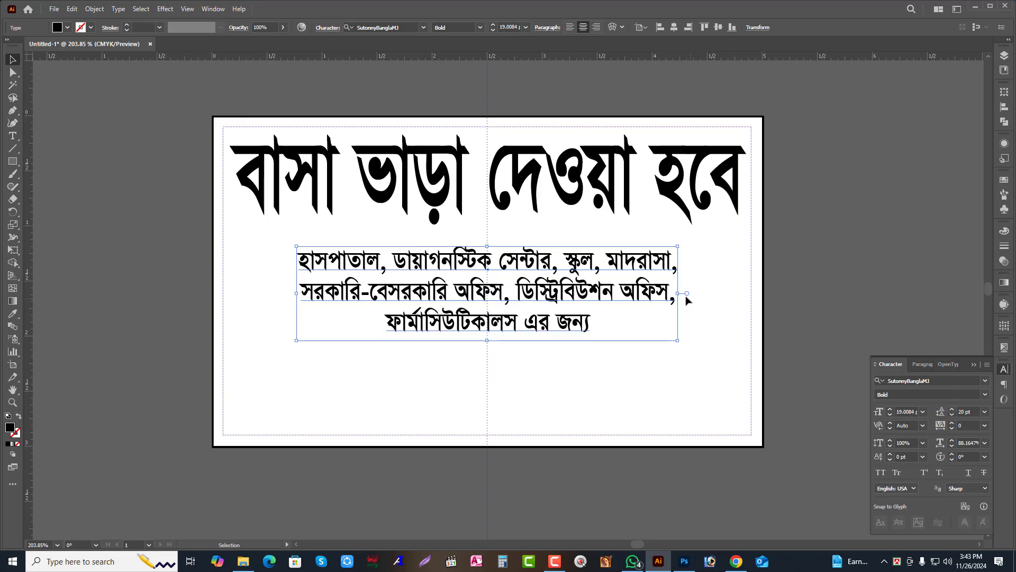
Set the tenant-type text's horizontal scale to 100% and enlarge it proportionally from its centre to span the margin guides, about 23.3 pt.
mouse_move(681, 293)
left_mouse_down()
mouse_move(710, 293)
mouse_move(695, 293)
left_mouse_up()
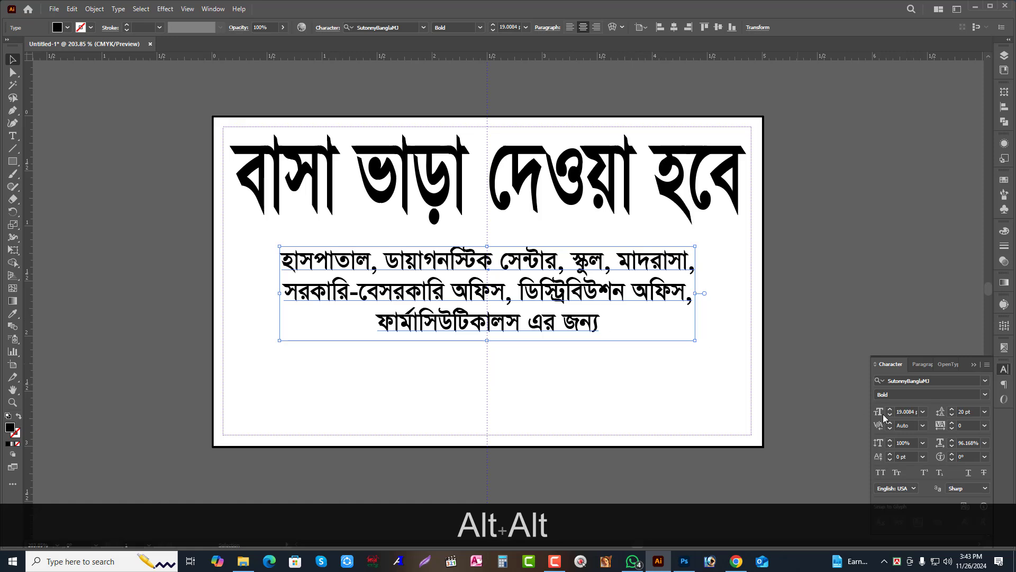
left_click(941, 447)
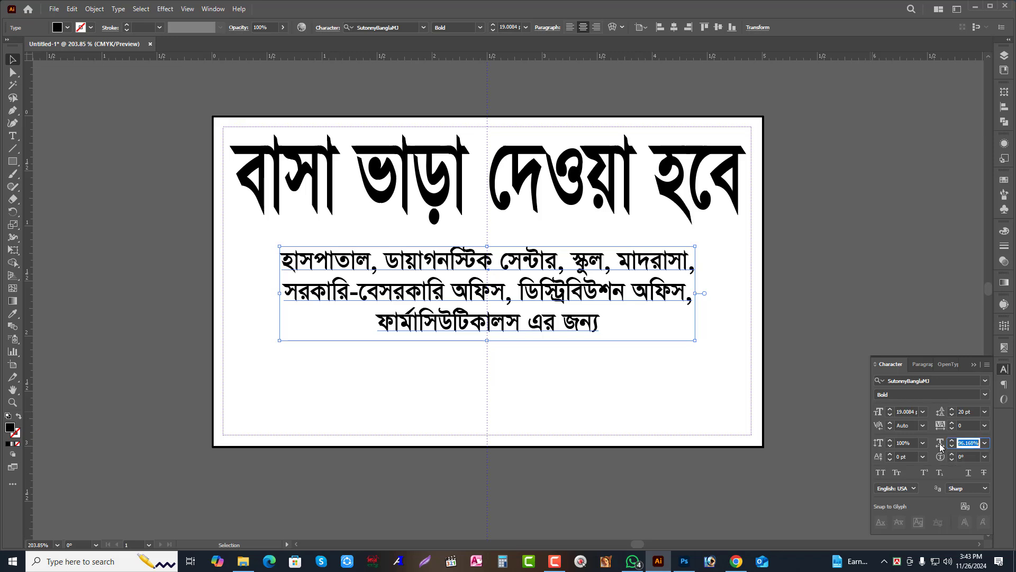
type("100")
key("Return")
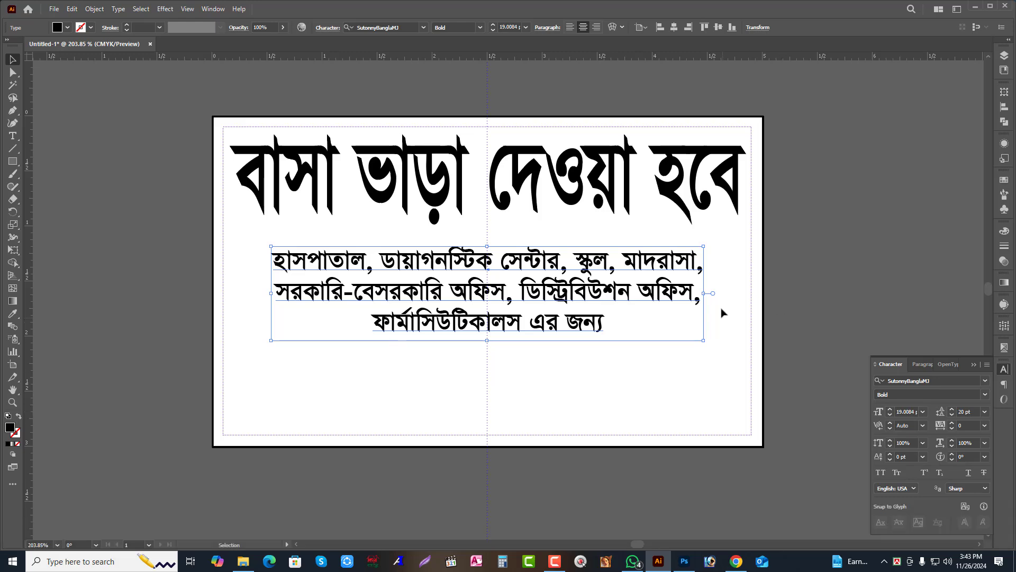
left_click_drag(708, 294, 752, 291)
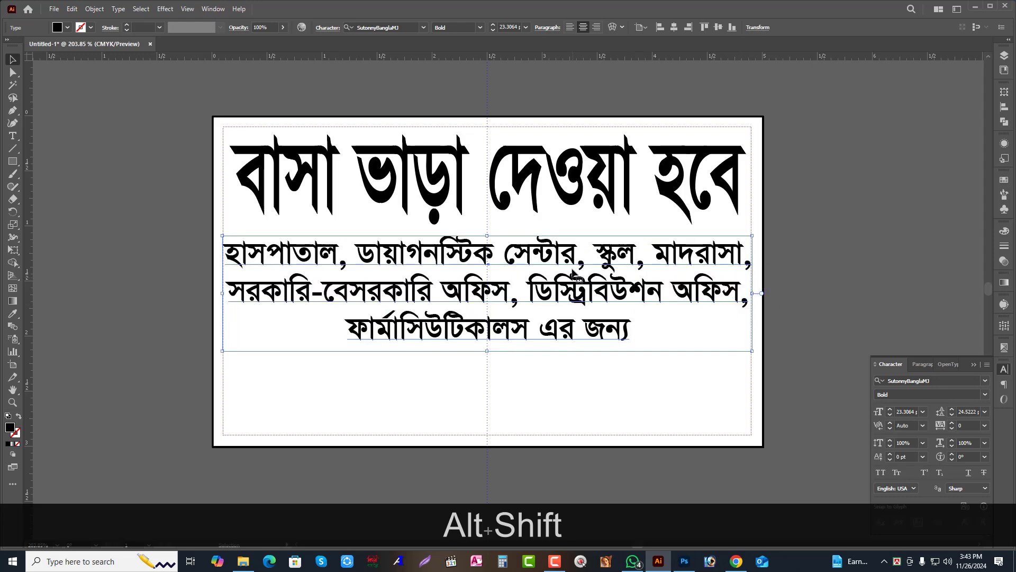
Duplicate the tenant-type text block straight below the original and clear the copy's wording.
left_click_drag(576, 266, 575, 409)
triple_click(576, 409)
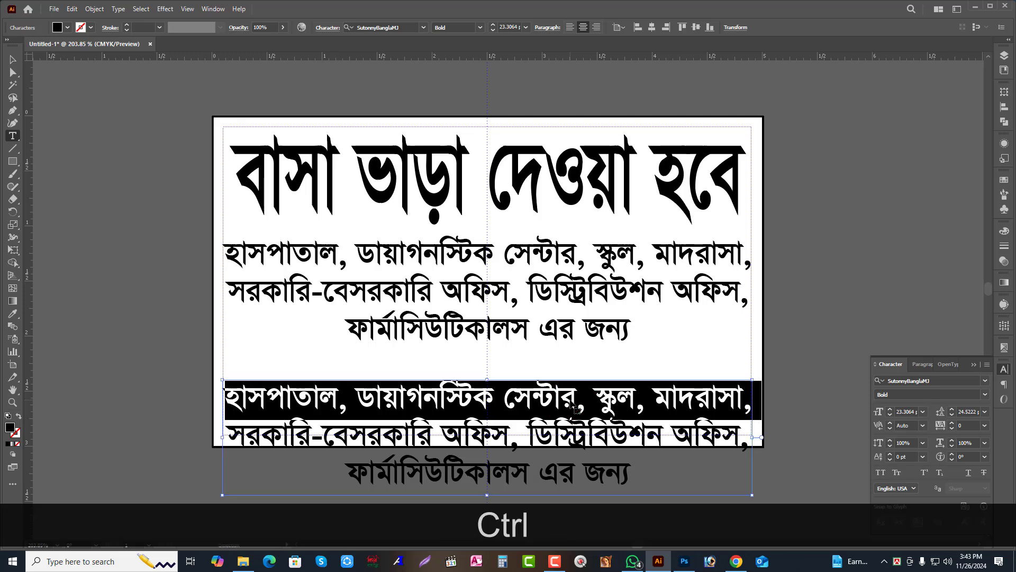
key("ctrl+a")
key("alt+b")
type("c c")
key("Left")
key("BackSpace")
key("BackSpace")
key("BackSpace")
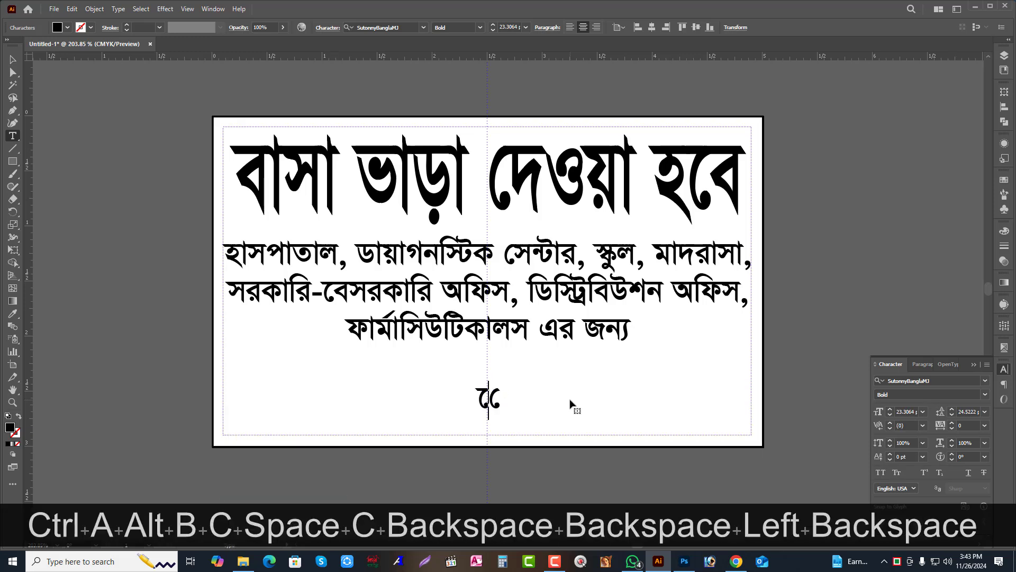
Enter "যোগাযোগ :" followed by the contact phone number in the copied text.
key("Right")
type("wfofcwfof")
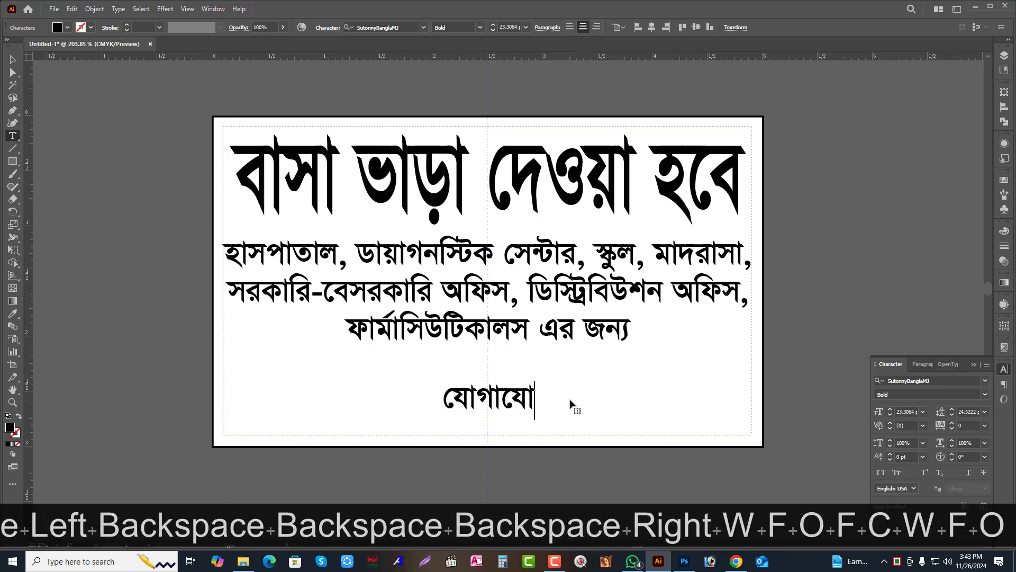
key("BackSpace")
type(": ")
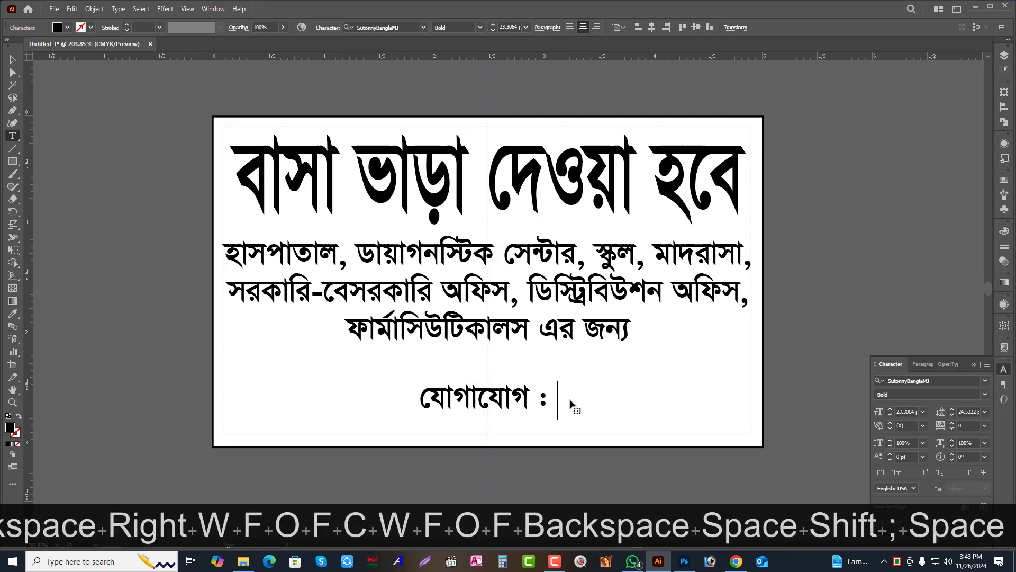
type("01234567")
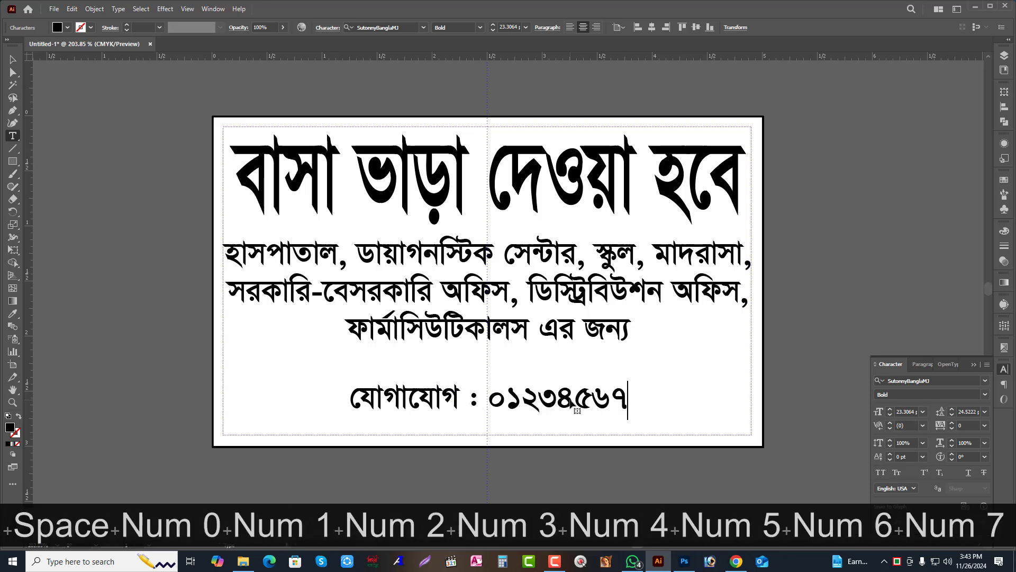
type("89")
key("ctrl")
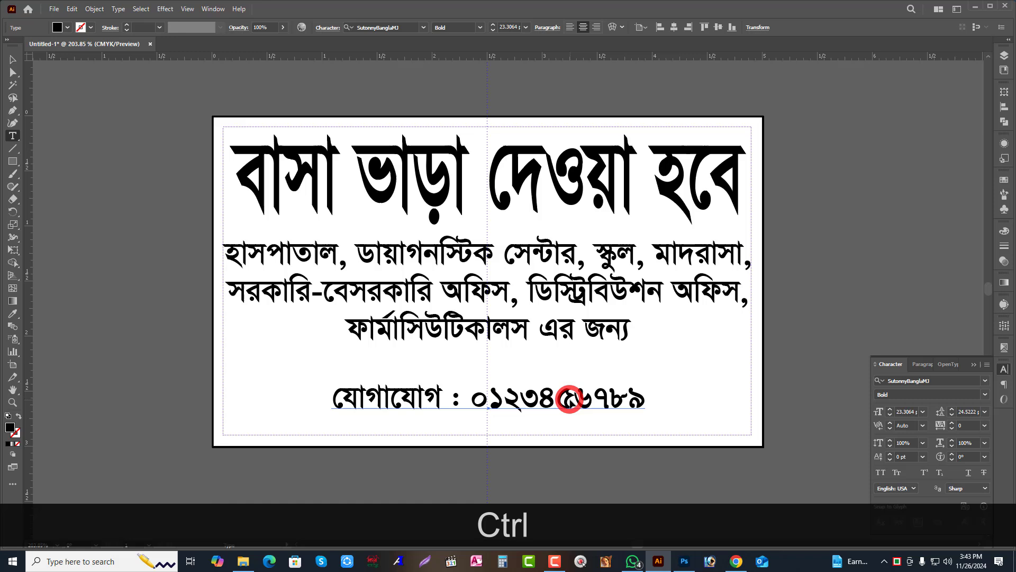
Enlarge the contact line to about 38 pt at the lower margin and move the tenant-type text down just above it.
left_click(13, 60)
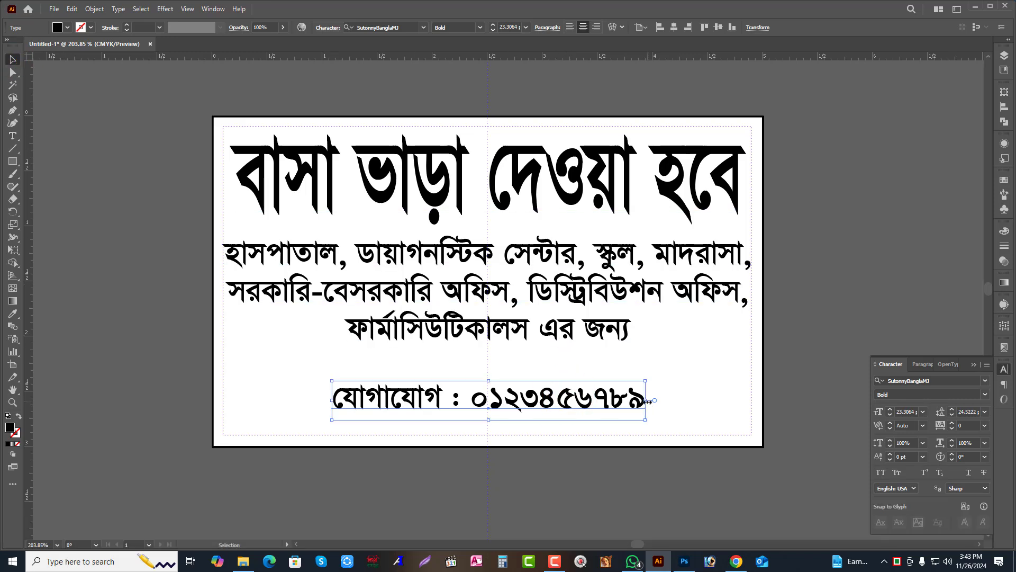
mouse_move(650, 401)
left_mouse_down()
mouse_move(748, 410)
mouse_move(643, 415)
left_mouse_up()
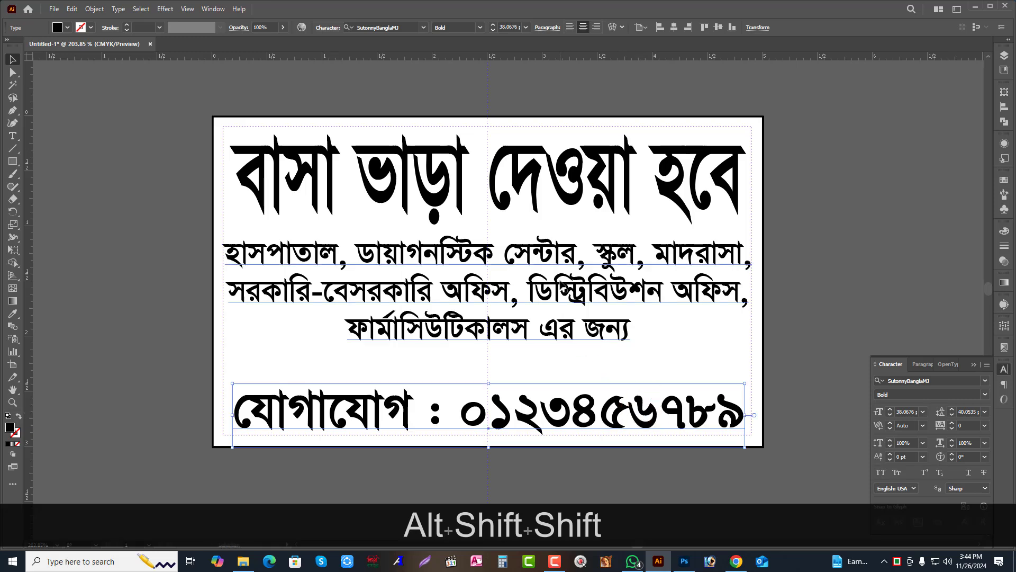
left_click_drag(572, 285, 554, 317)
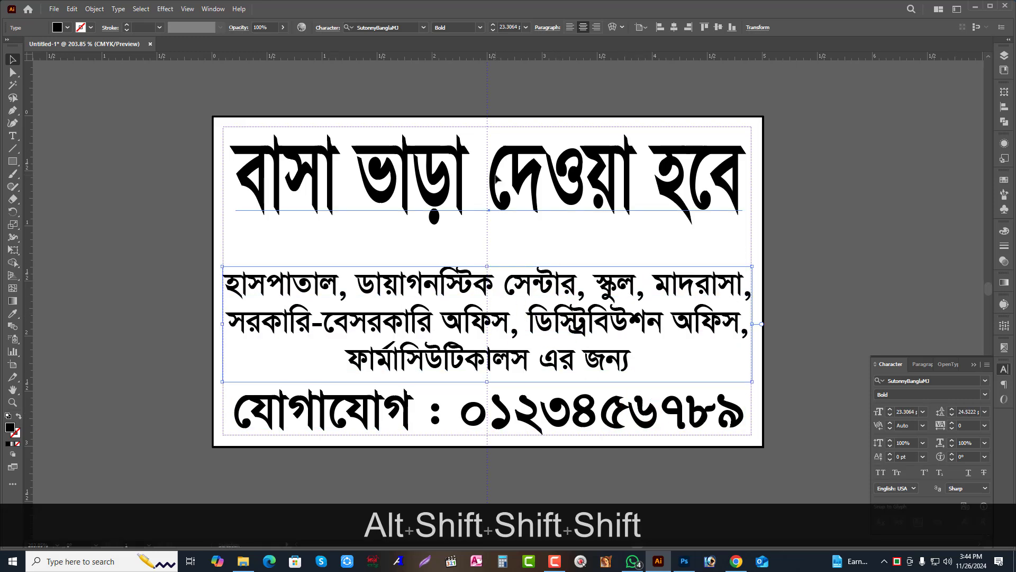
Stretch the heading vertically to about 97 pt at the same width and nudge it up slightly.
left_click(498, 188)
left_click_drag(488, 249, 492, 275)
left_click_drag(497, 295, 496, 286)
key("Up")
key("Up")
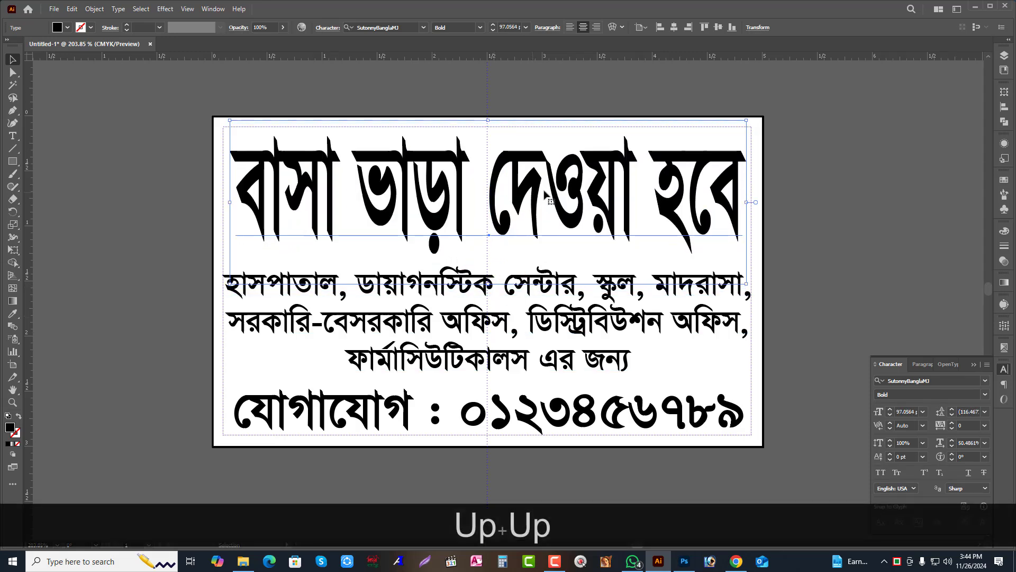
Fill the 5 by 3 inch border rectangle with deep purple, C 100, M 100, Y 0, K 0.
left_click(762, 124)
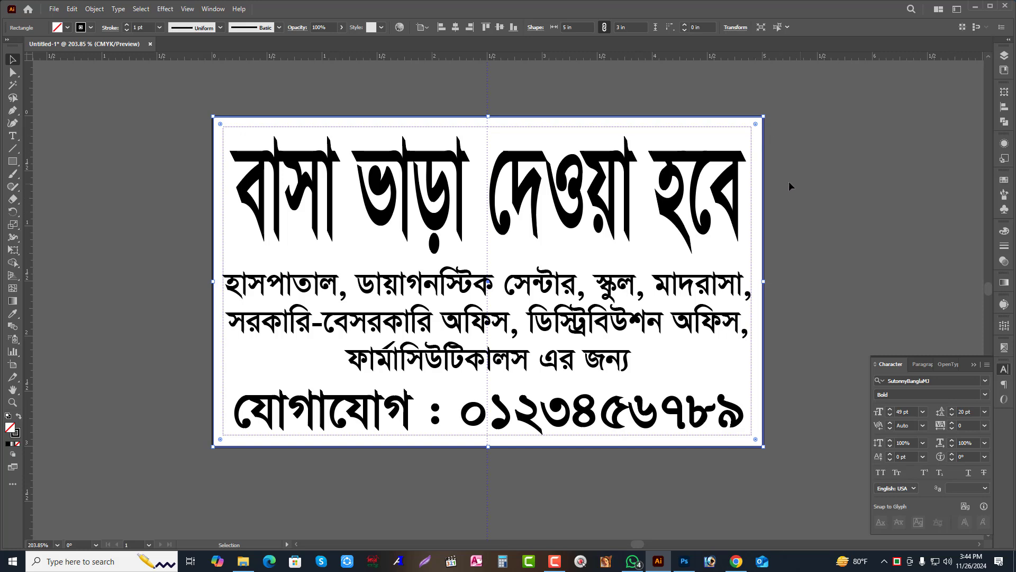
left_click(213, 9)
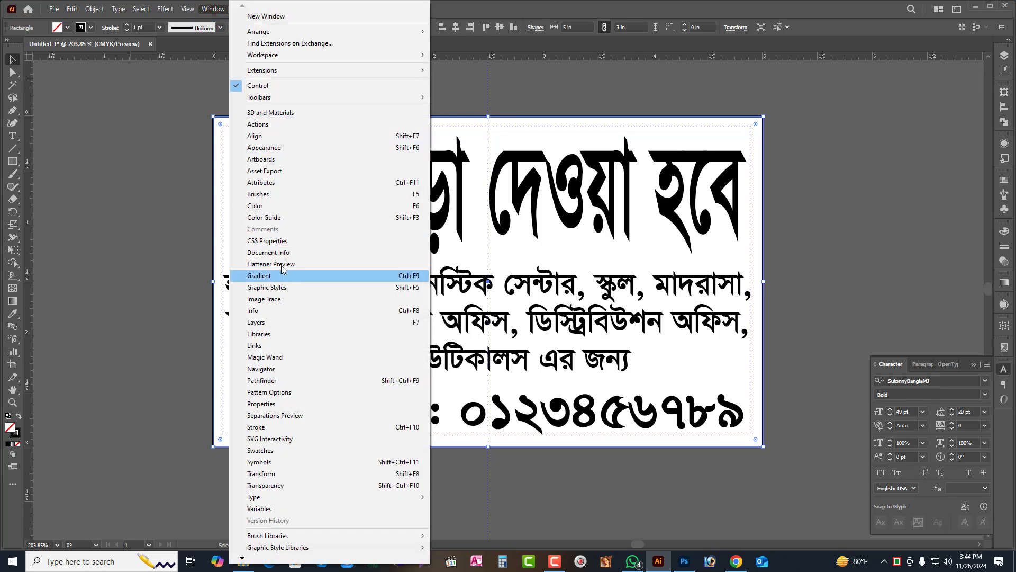
left_click(275, 206)
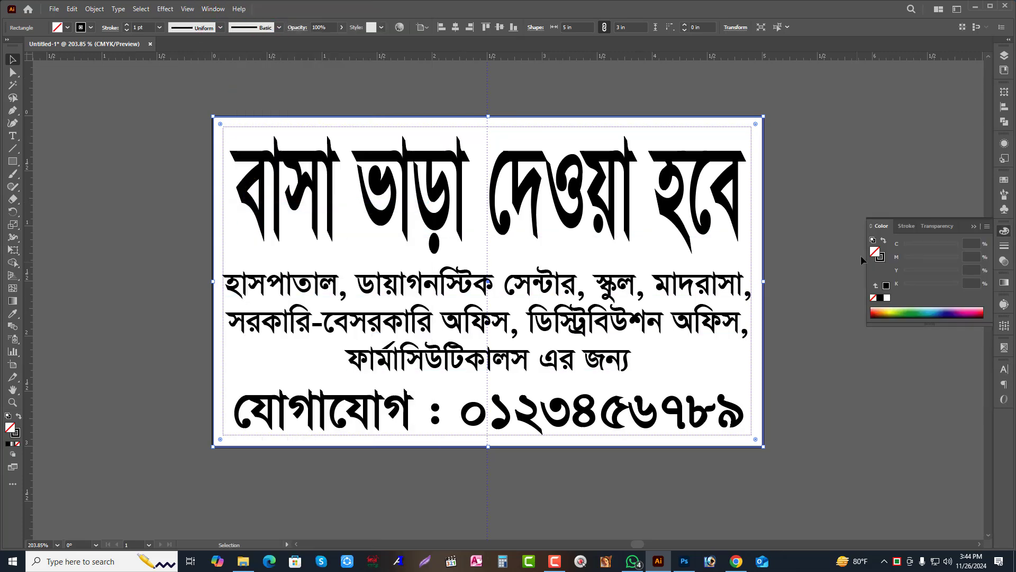
left_click(886, 286)
left_click_drag(926, 284, 902, 284)
left_click_drag(915, 244, 962, 247)
left_click_drag(927, 257, 1001, 267)
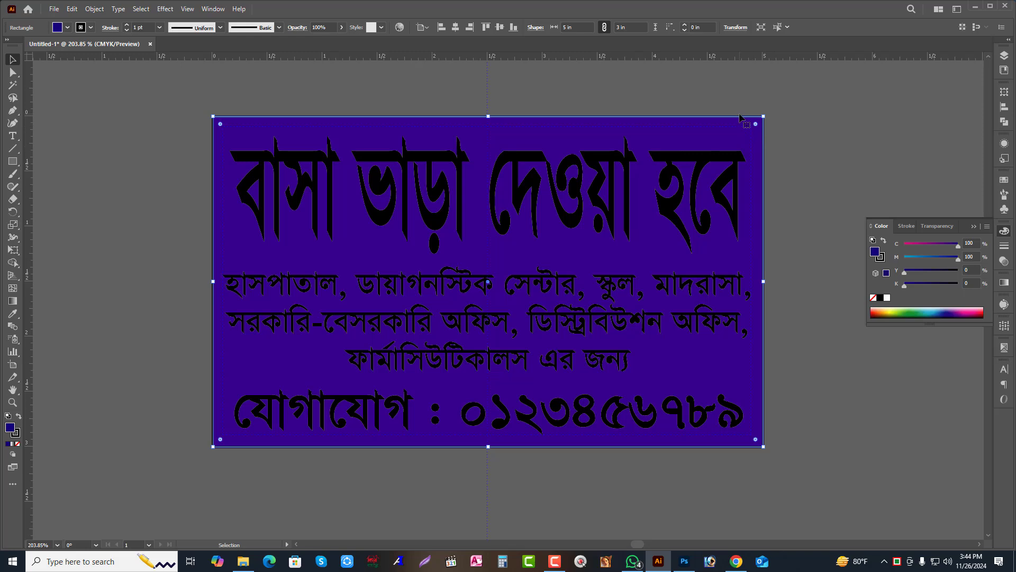
Delete the original purple-filled border rectangle from the artboard.
left_click_drag(744, 119, 828, 69)
key("ctrl+z")
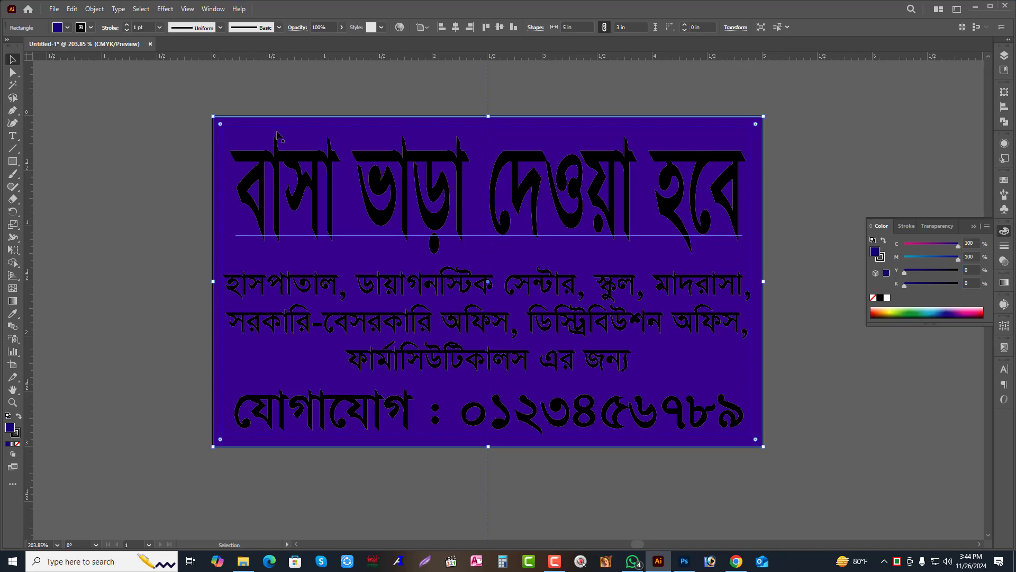
key("Delete")
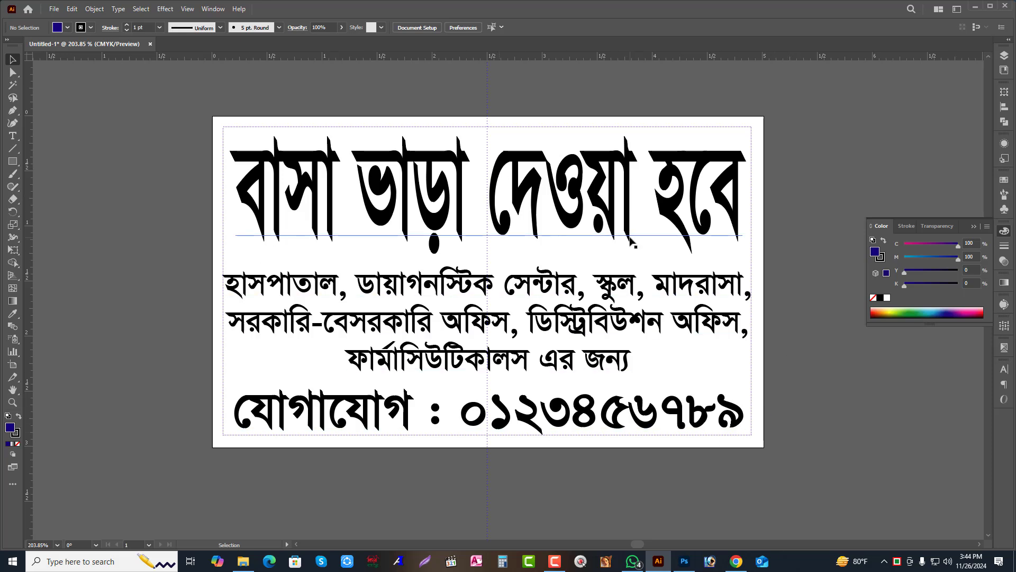
Draw a purple rectangle over the whole artboard, about 5.01 by 3.01 in.
left_click(13, 162)
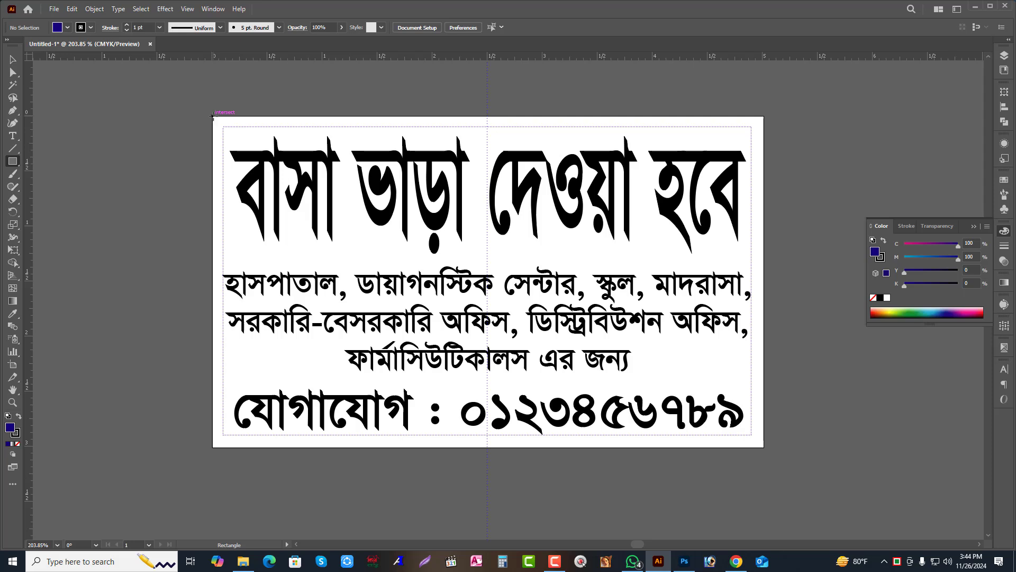
left_click_drag(212, 115, 764, 447)
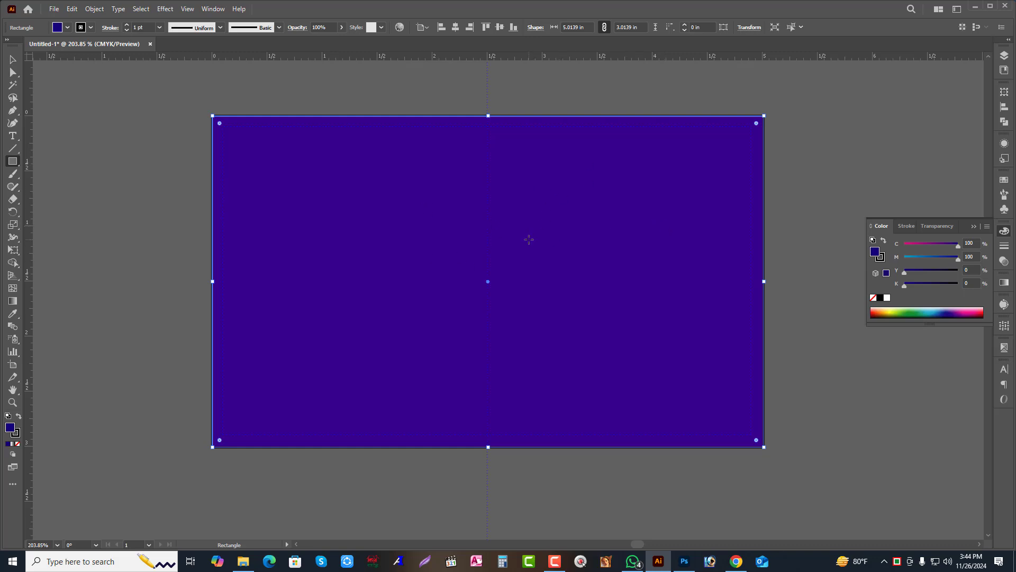
key("v")
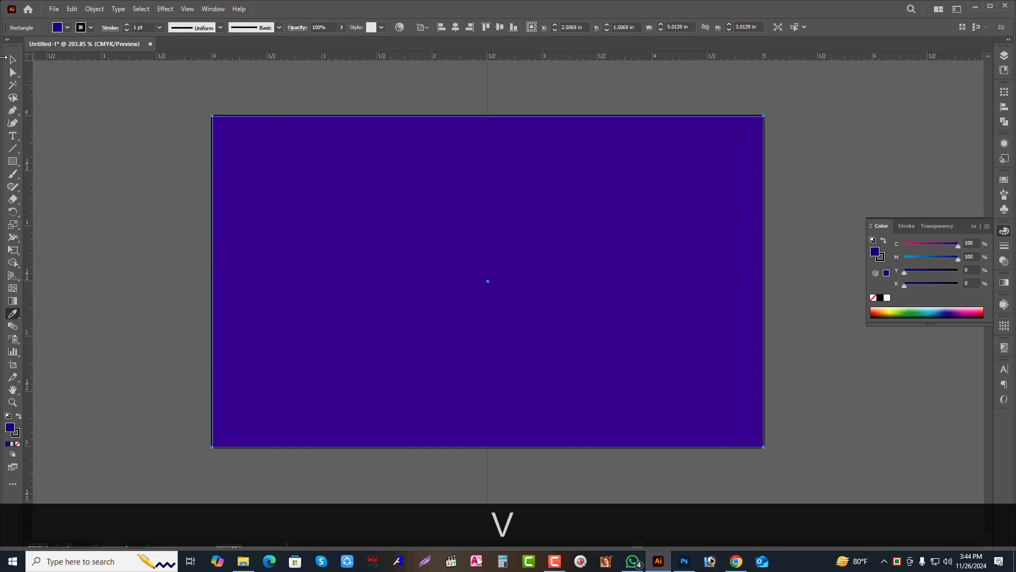
Switch the keyboard input from Bangla back to English and activate the Selection tool.
key("ctrl+alt+b")
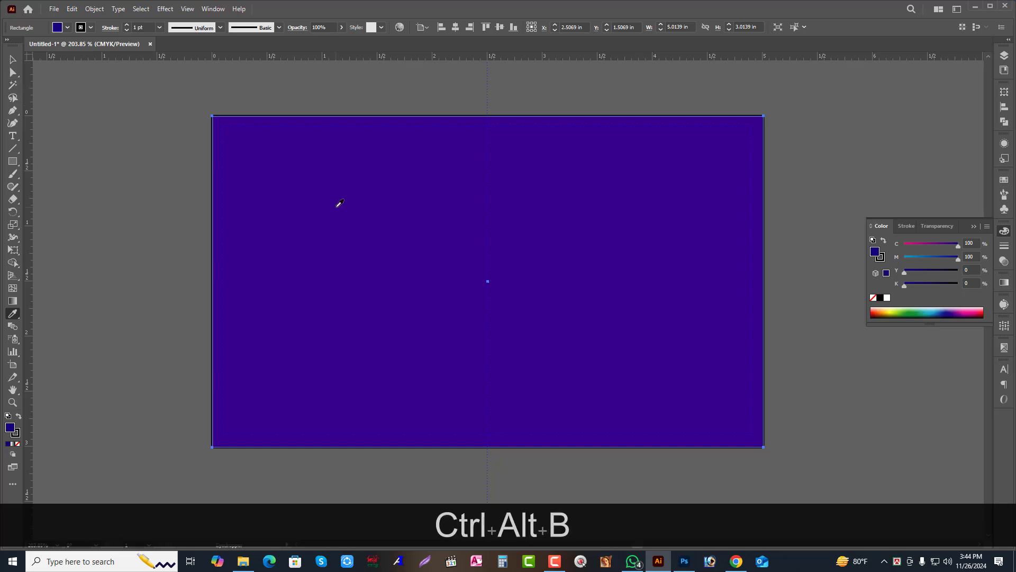
key("v")
key("ctrl+alt+b")
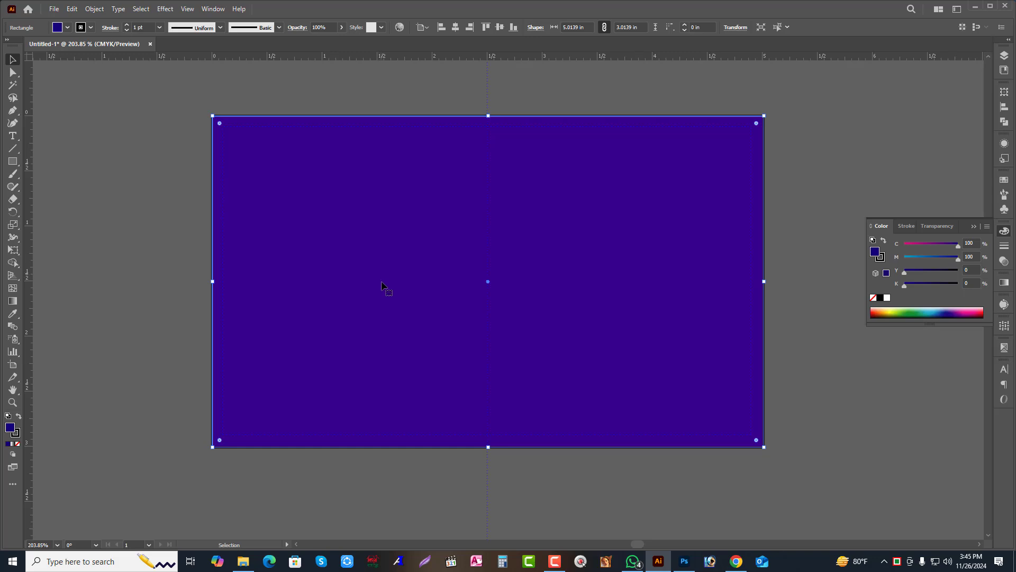
key("ctrl+alt")
key("ctrl+alt+b")
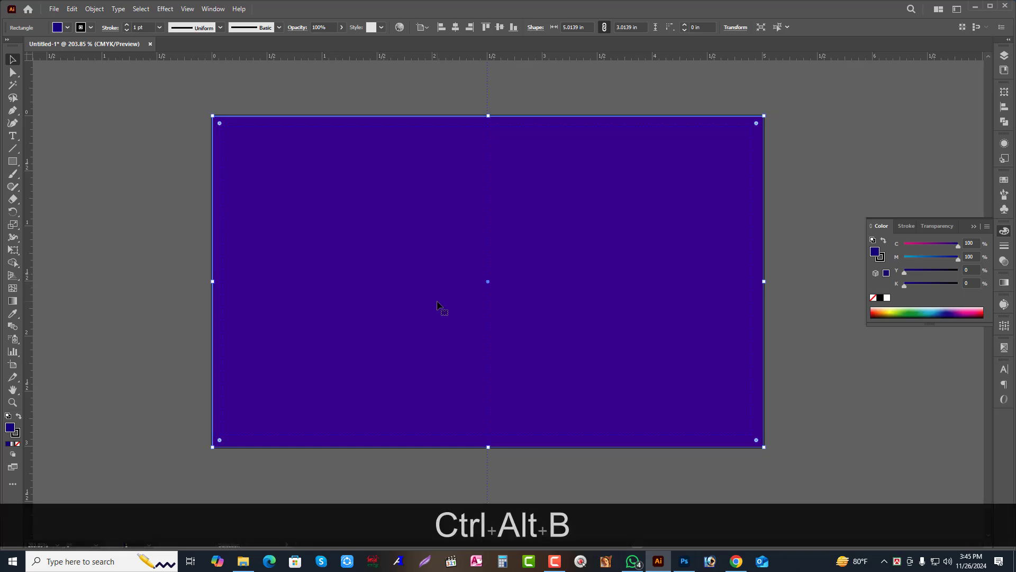
Delete the newly drawn purple rectangle that covers the text.
left_click(869, 464)
left_click(651, 333)
left_click_drag(656, 245, 511, 348)
key("ctrl+z")
key("Delete")
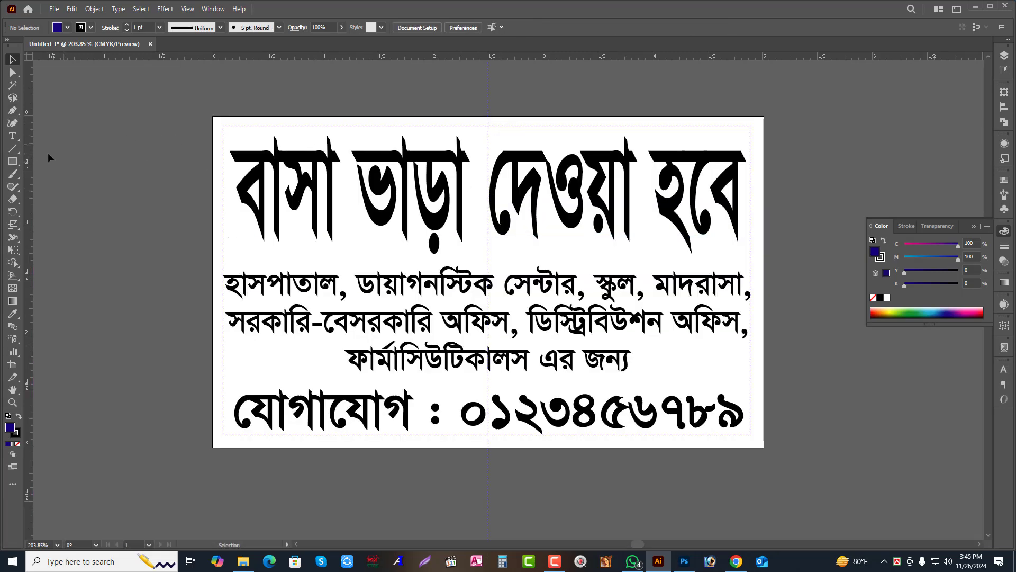
Redraw the purple background rectangle from corner to corner of the artboard, about 5.01 by 3.01 in, and return to the Selection tool.
left_click(12, 161)
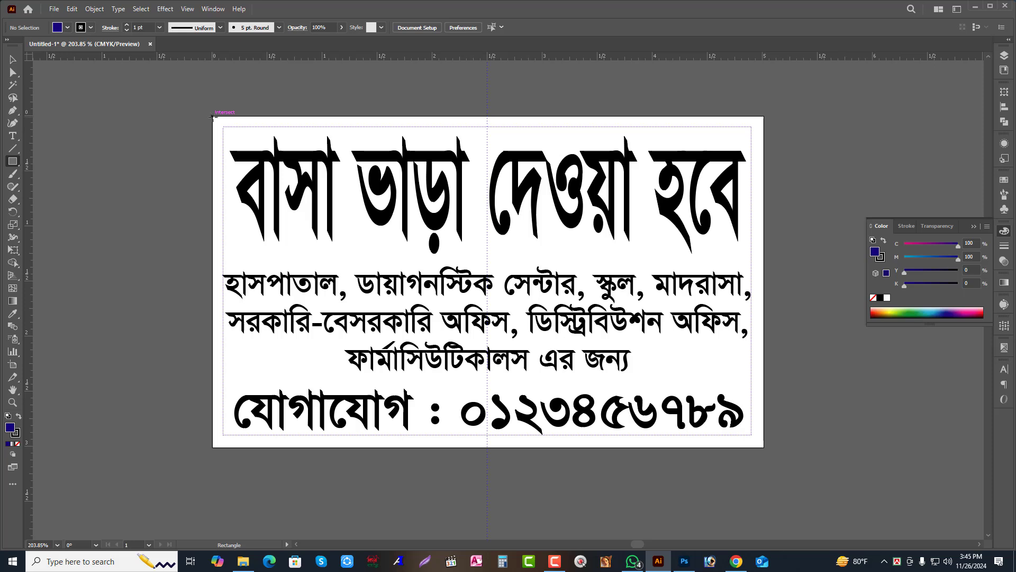
left_click_drag(212, 116, 764, 448)
key("v")
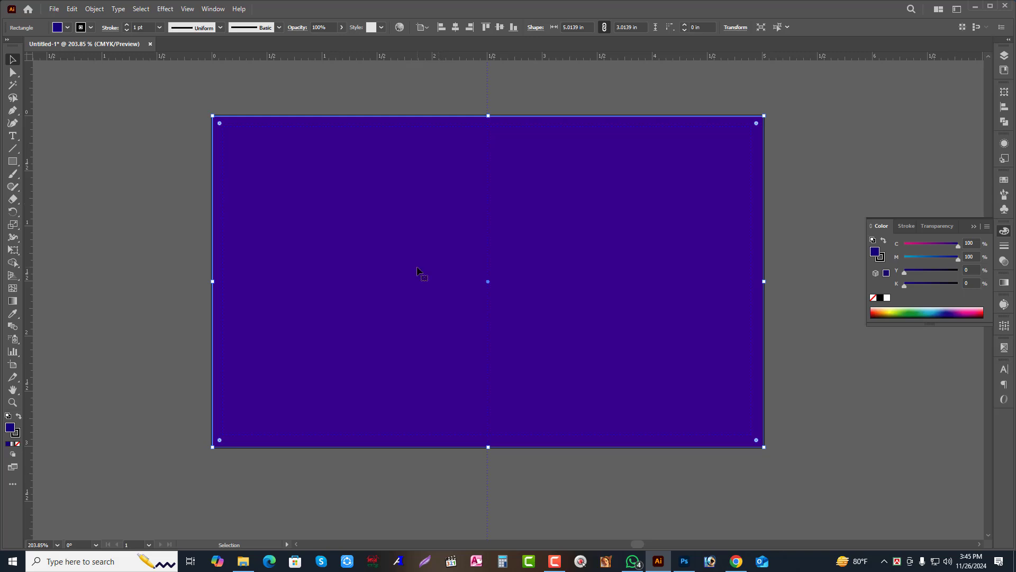
Capture the rectangle's Arrange options, mark the four ordering commands with red arrows, and discard the capture.
right_click(351, 204)
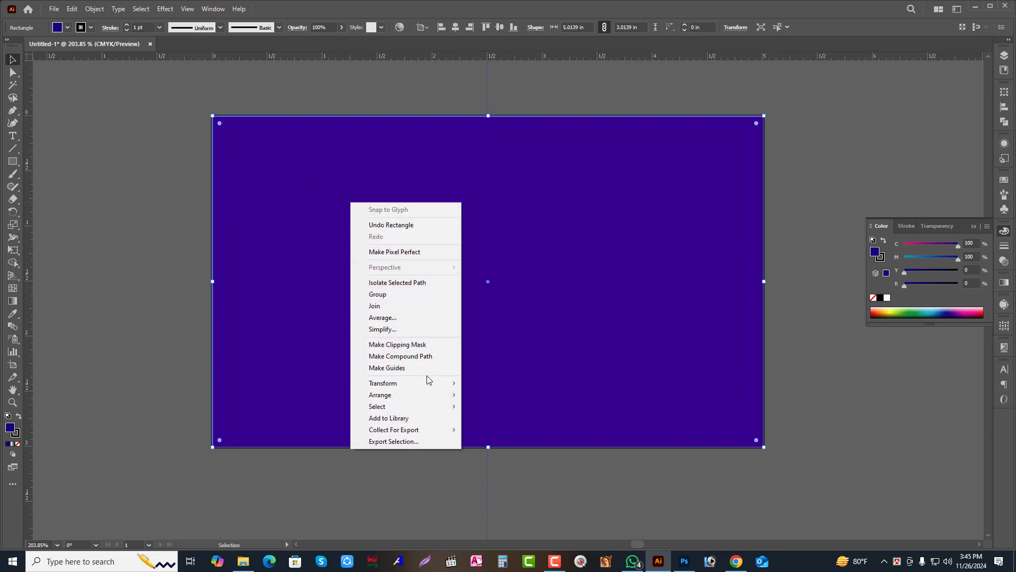
mouse_move(421, 396)
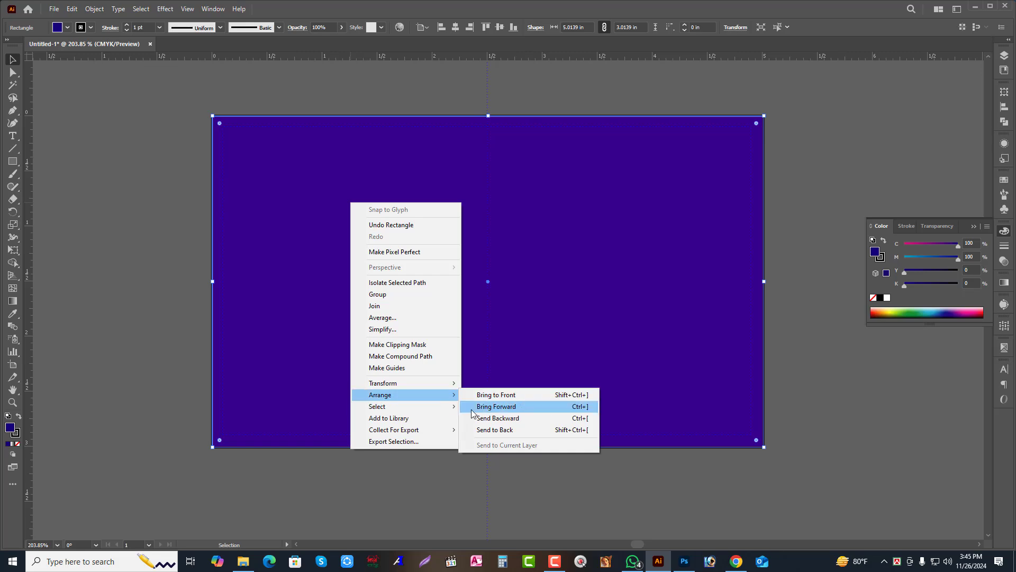
key("Print")
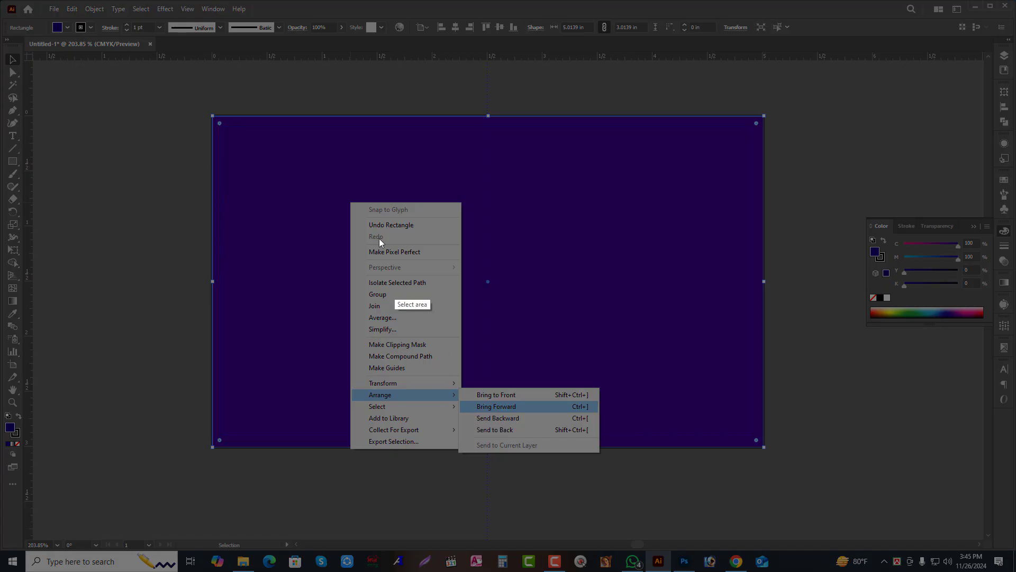
left_click_drag(298, 154, 693, 499)
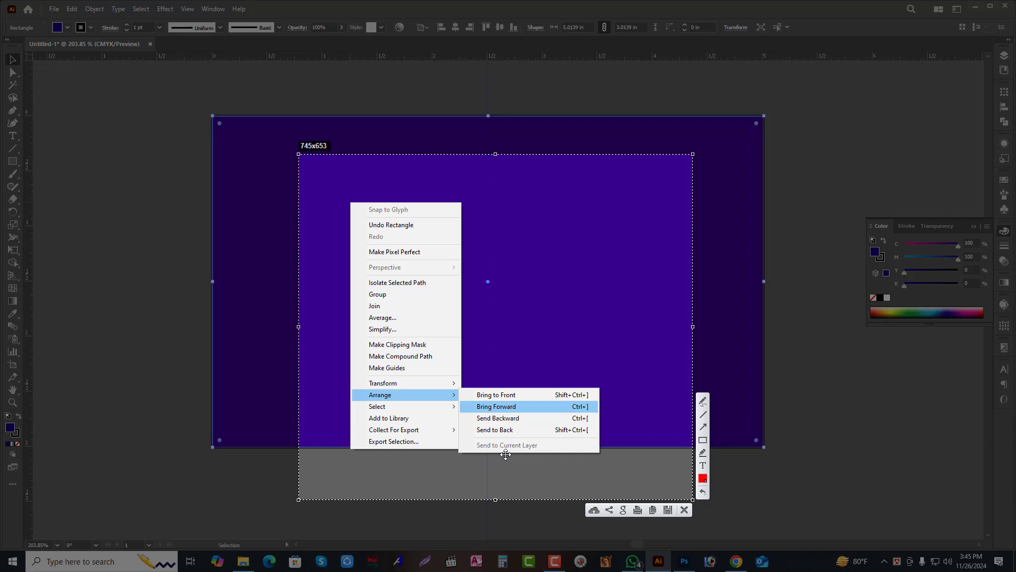
left_click(702, 428)
mouse_move(425, 396)
left_mouse_down()
mouse_move(453, 396)
mouse_move(430, 408)
mouse_move(476, 407)
mouse_move(476, 419)
mouse_move(439, 435)
mouse_move(471, 432)
left_mouse_up()
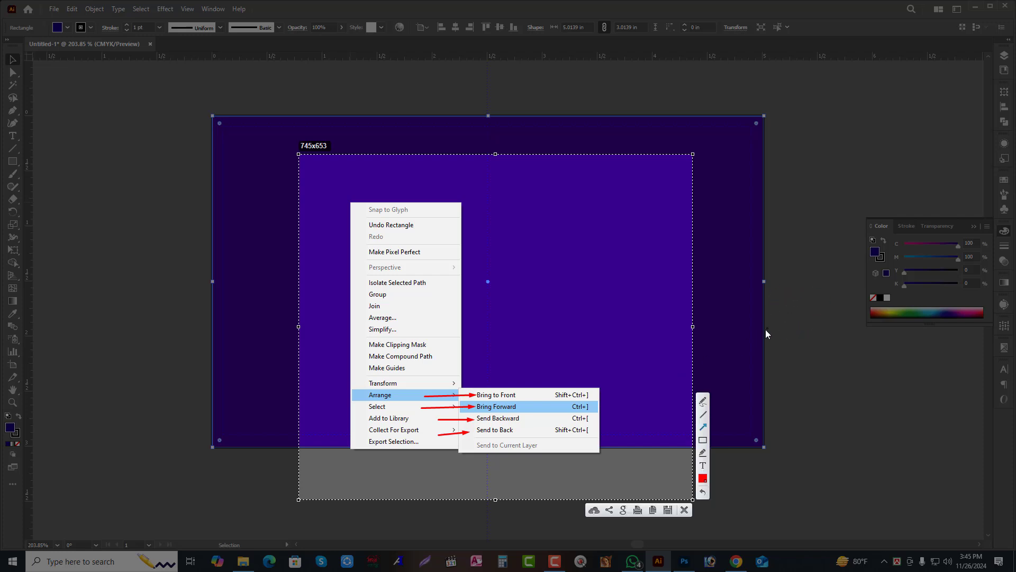
key("Escape")
key("Escape")
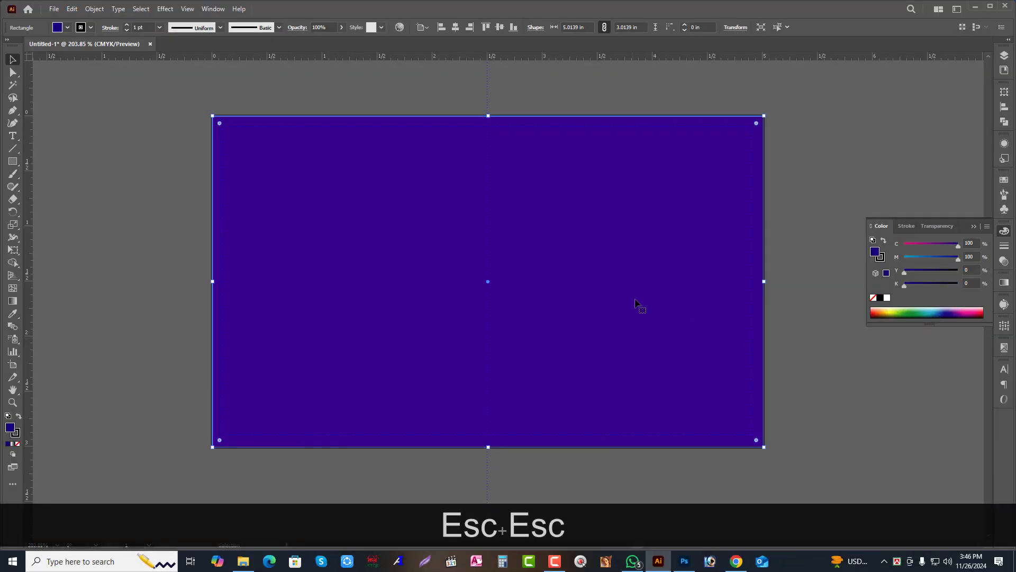
Undo a trial downward move of the purple rectangle and send it backward three levels, behind the contact, tenant-type and heading text.
left_click_drag(641, 294, 642, 322)
key("ctrl+z")
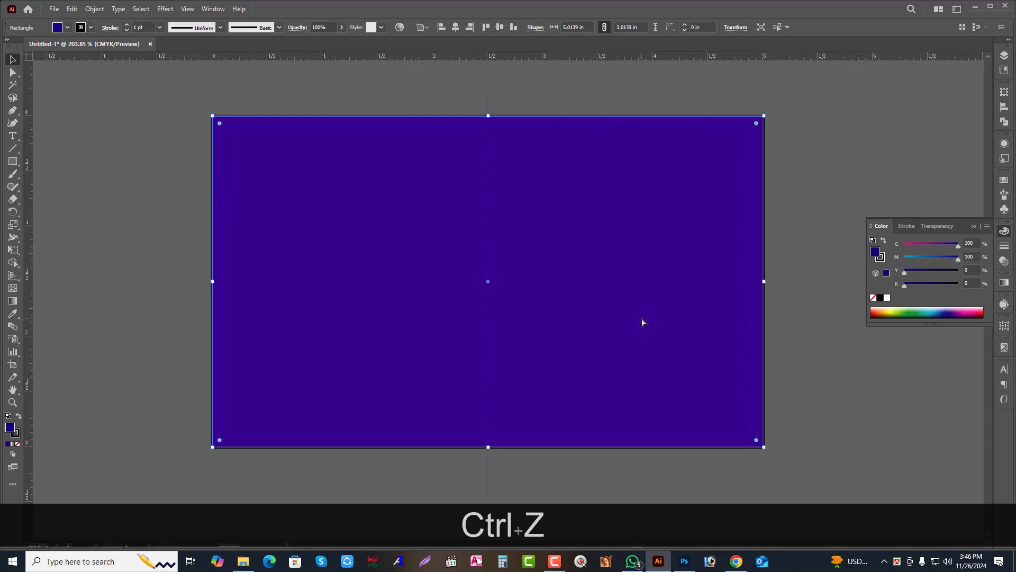
key("ctrl")
key("ctrl")
key("ctrl")
key("ctrl")
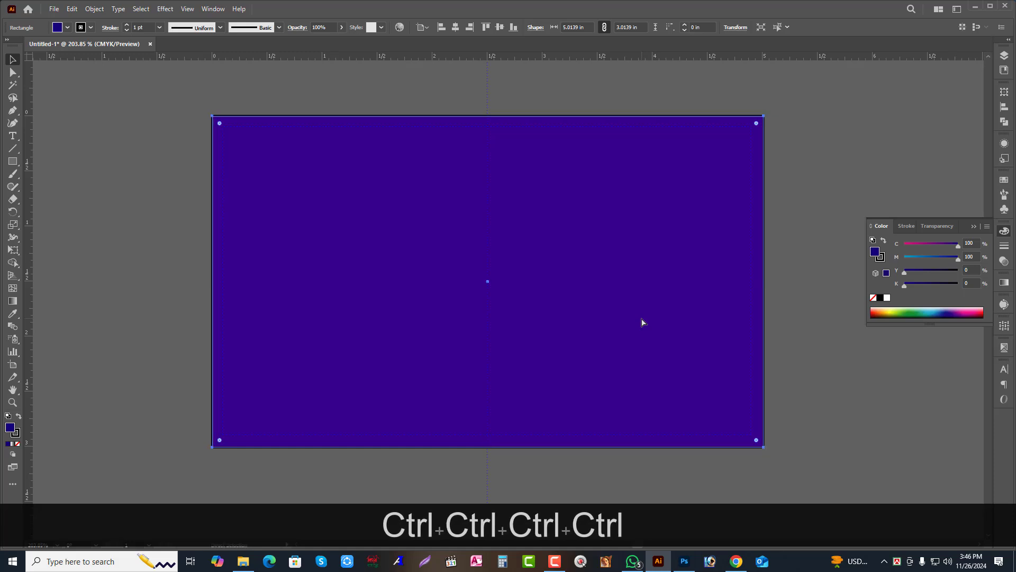
key("ctrl+bracketleft")
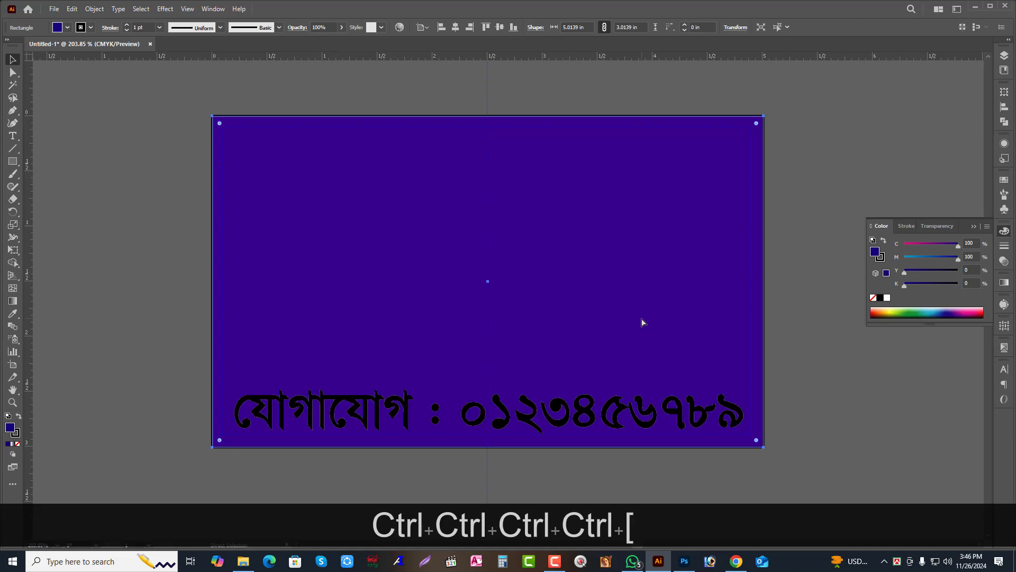
key("ctrl+bracketleft")
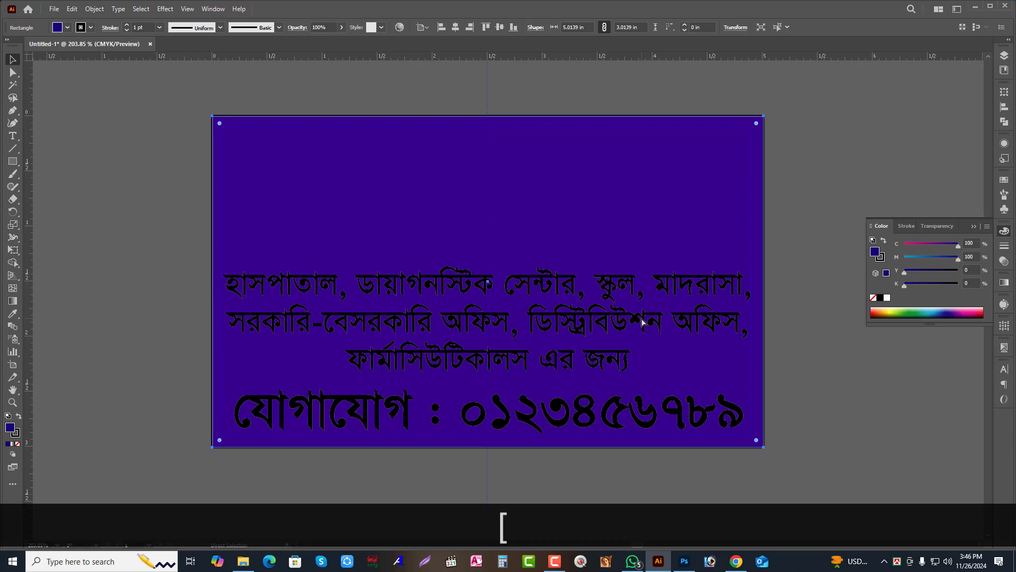
key("ctrl+bracketleft")
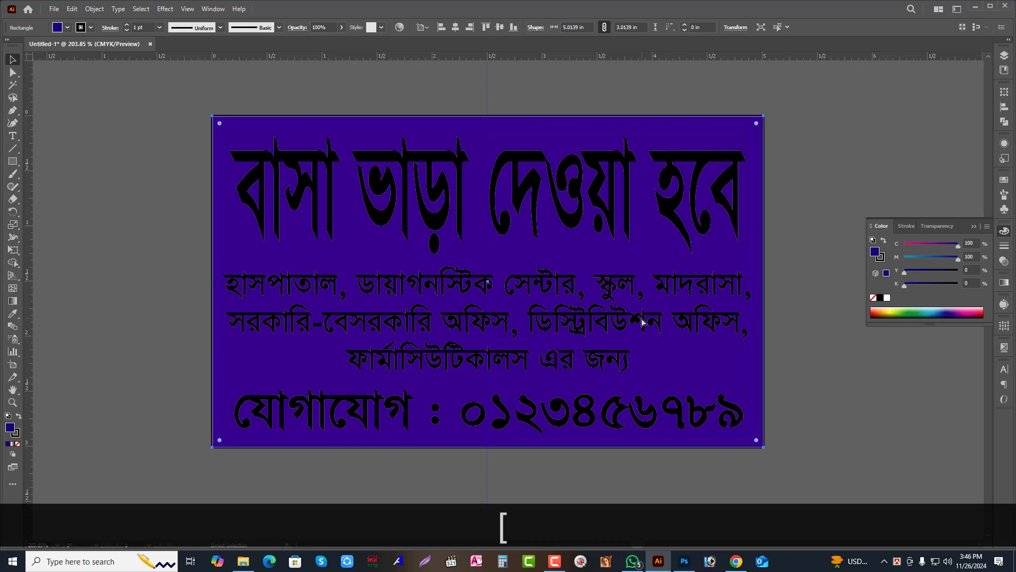
Bring the purple rectangle to the front, over all the text.
key("ctrl+a")
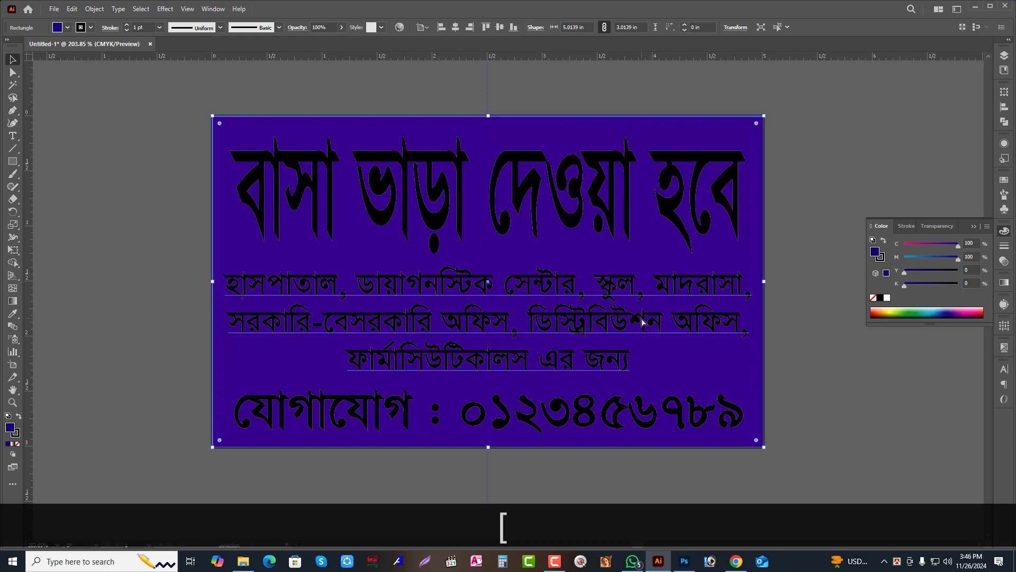
left_click(455, 209)
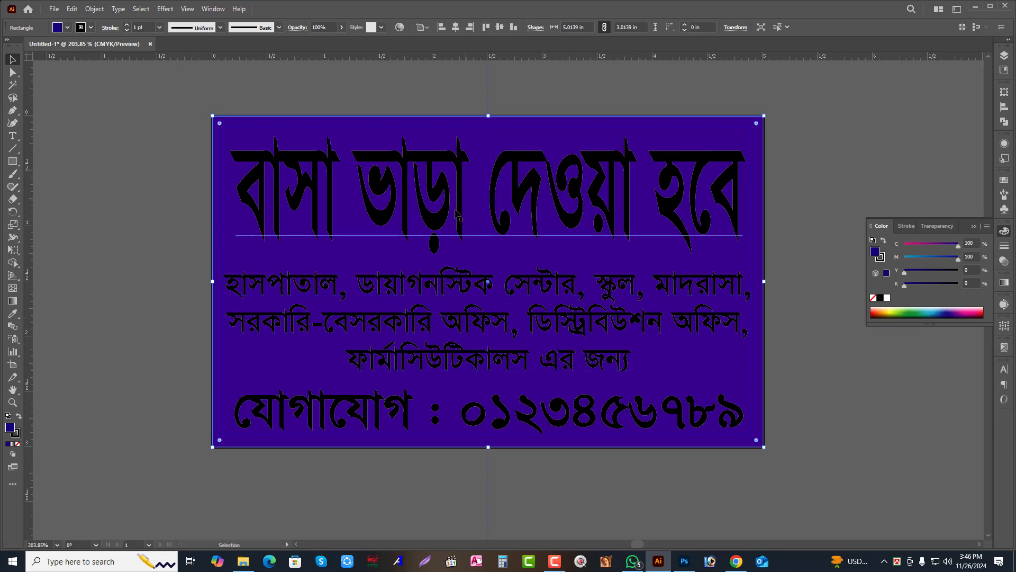
right_click(455, 209)
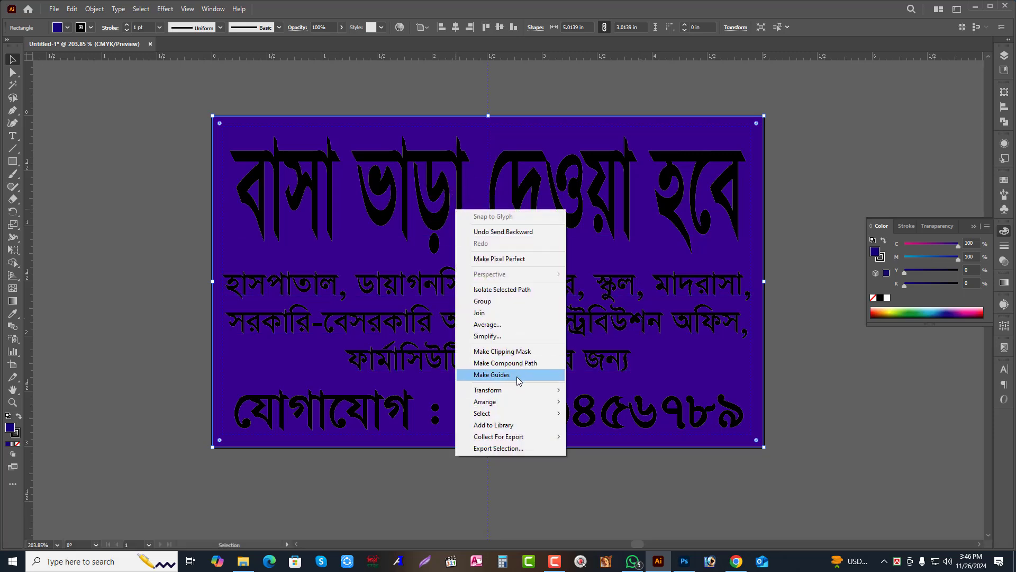
left_click(509, 402)
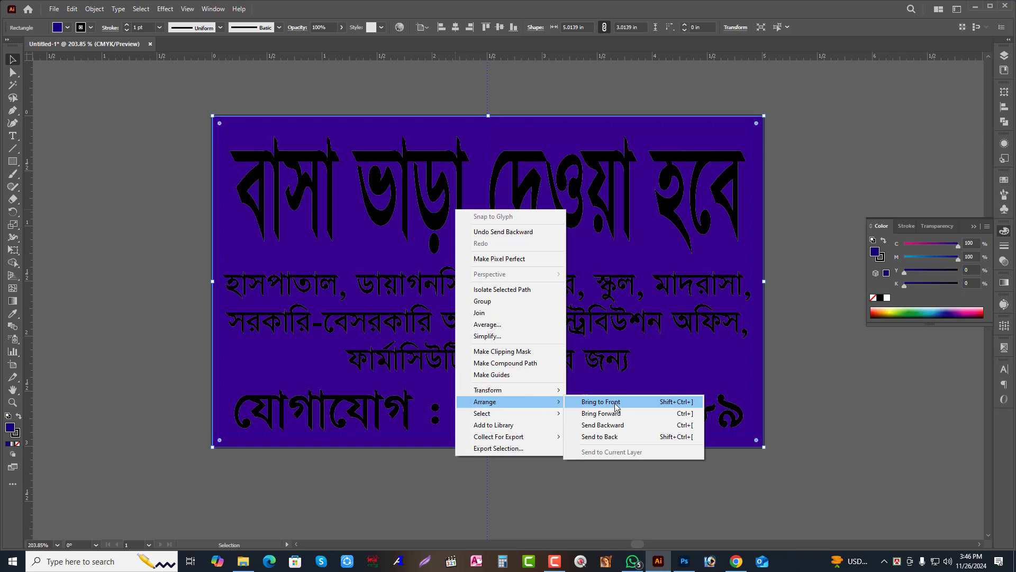
left_click(614, 402)
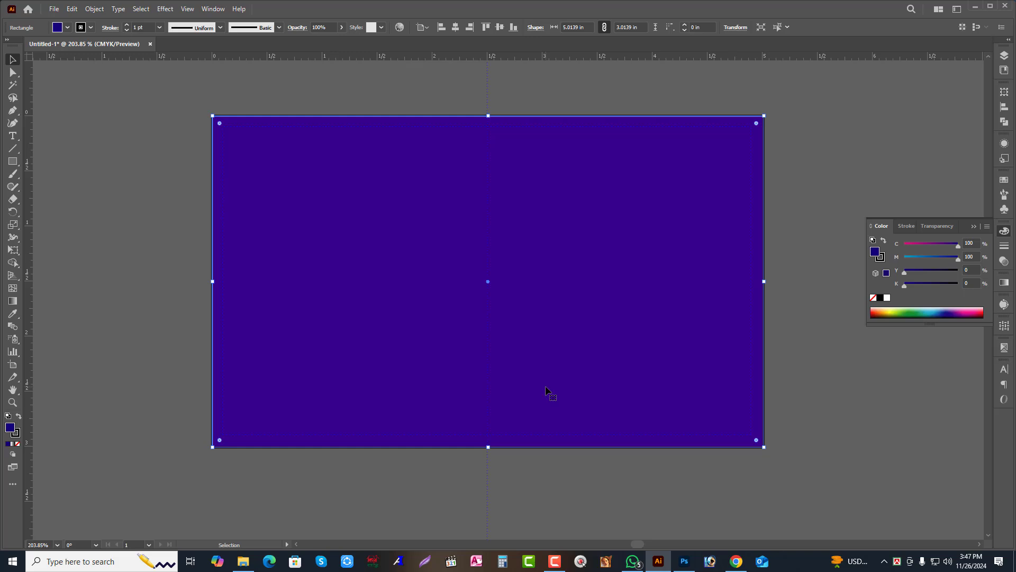
Capture the rectangle's Arrange options again and mark the shortcut labels of the four ordering commands with red arrows.
right_click(546, 316)
mouse_move(585, 265)
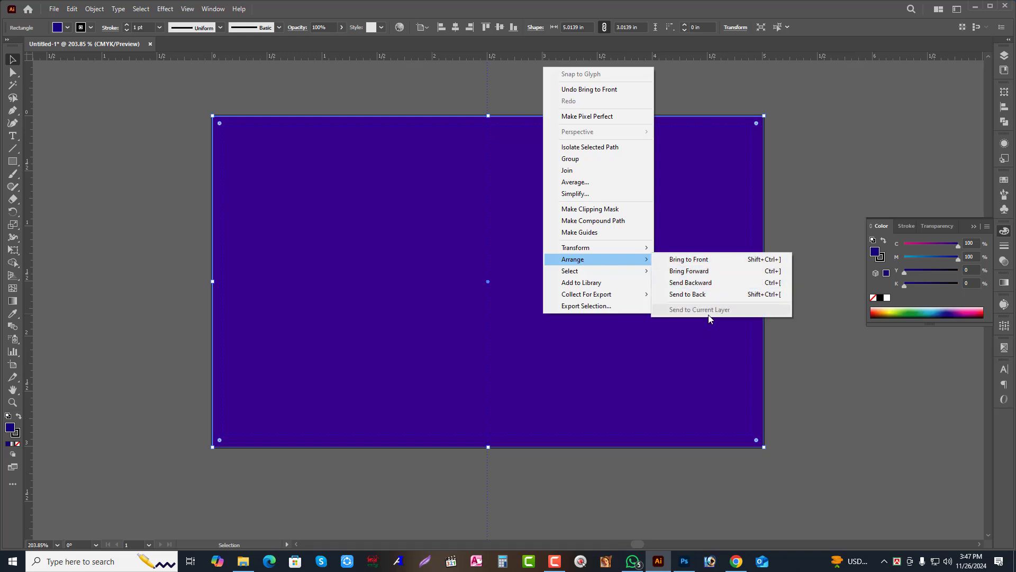
key("ctrl")
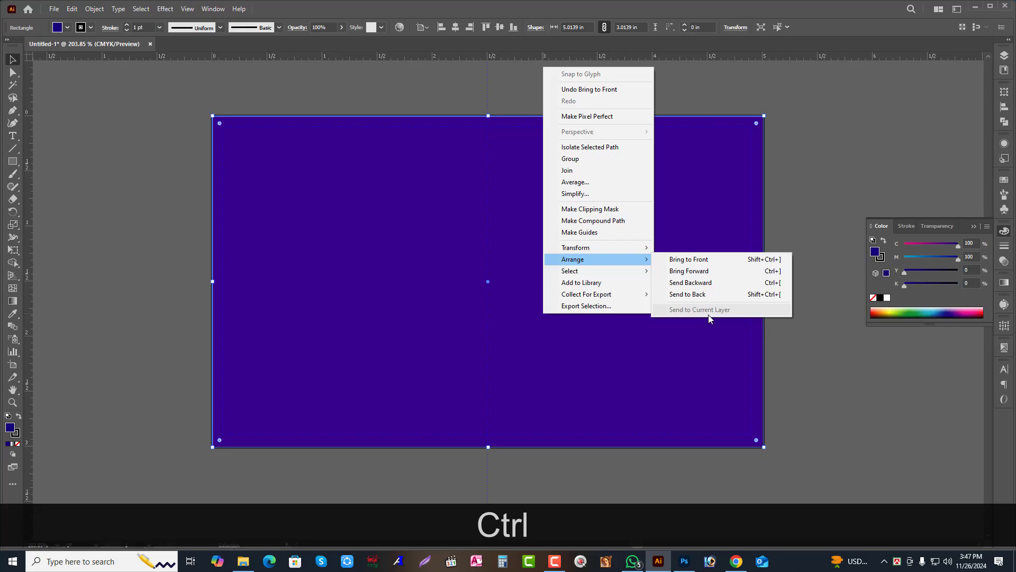
key("Print")
left_click_drag(464, 90, 848, 379)
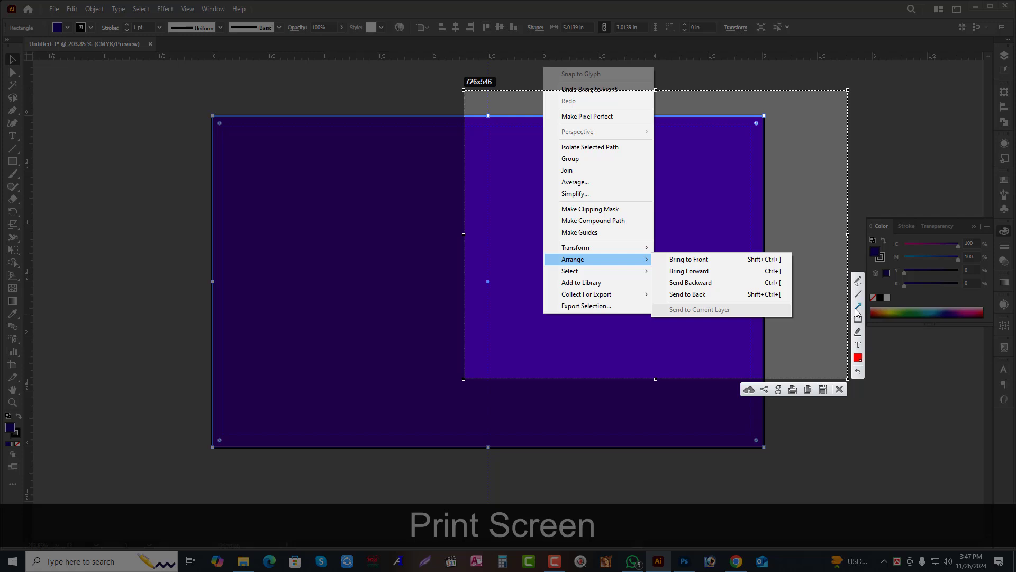
mouse_move(807, 251)
left_mouse_down()
mouse_move(787, 259)
mouse_move(786, 276)
mouse_move(754, 289)
mouse_move(780, 283)
left_mouse_up()
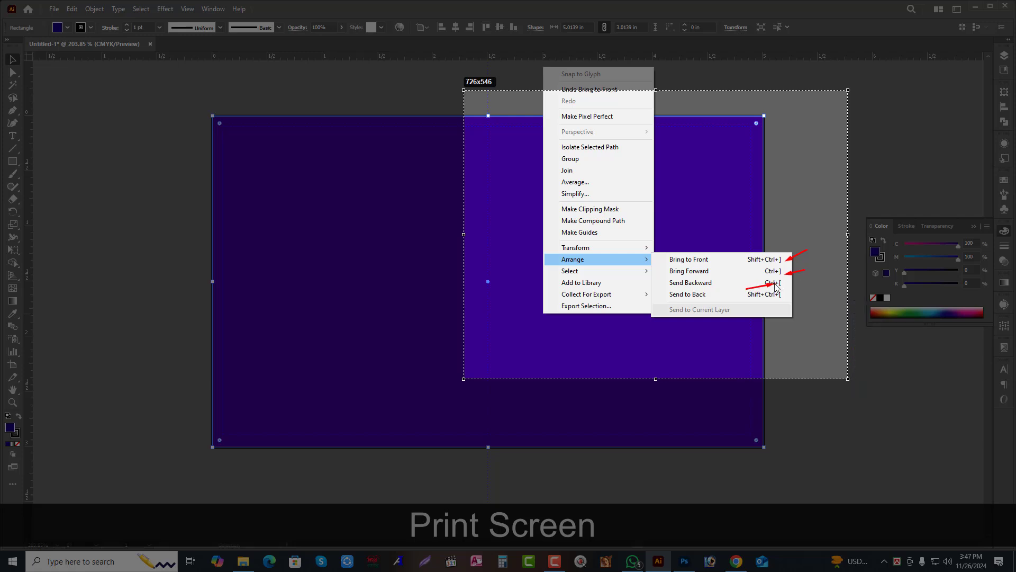
left_click_drag(730, 308, 774, 296)
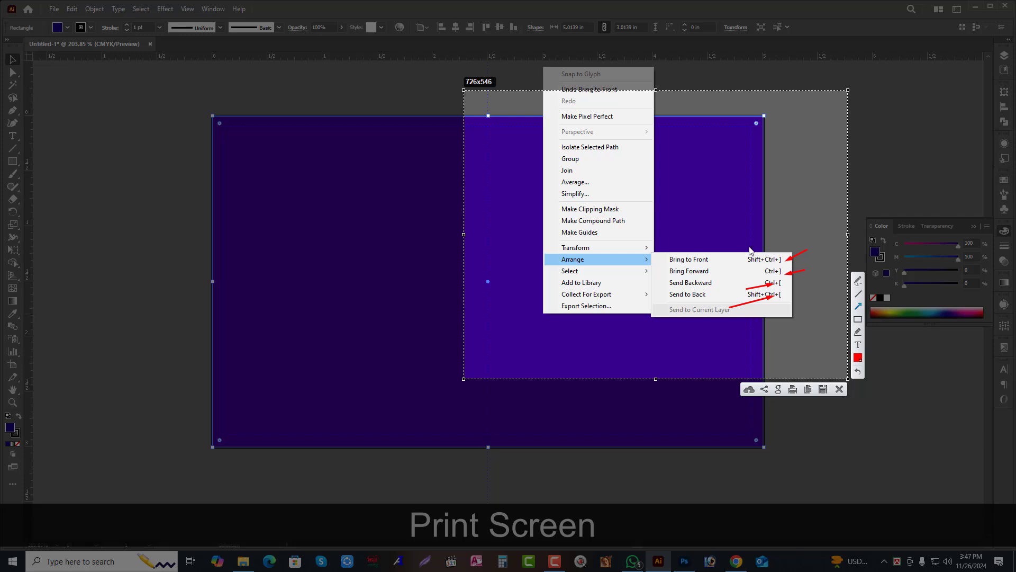
Circle the four ordering commands' shortcut labels freehand in red and discard the capture.
left_click(859, 281)
mouse_move(739, 252)
left_mouse_down()
mouse_move(791, 251)
mouse_move(790, 265)
mouse_move(752, 267)
mouse_move(740, 256)
left_mouse_up()
mouse_move(749, 271)
left_mouse_down()
mouse_move(779, 262)
mouse_move(793, 273)
mouse_move(757, 281)
left_mouse_up()
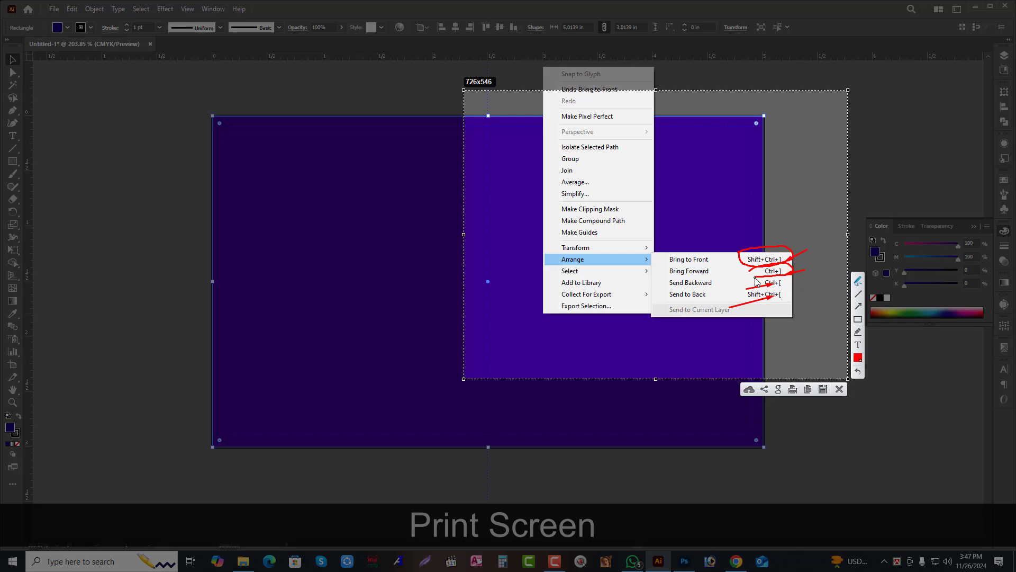
mouse_move(741, 296)
left_mouse_down()
mouse_move(790, 296)
mouse_move(741, 303)
left_mouse_up()
mouse_move(747, 279)
left_mouse_down()
mouse_move(789, 280)
mouse_move(784, 294)
mouse_move(749, 281)
left_mouse_up()
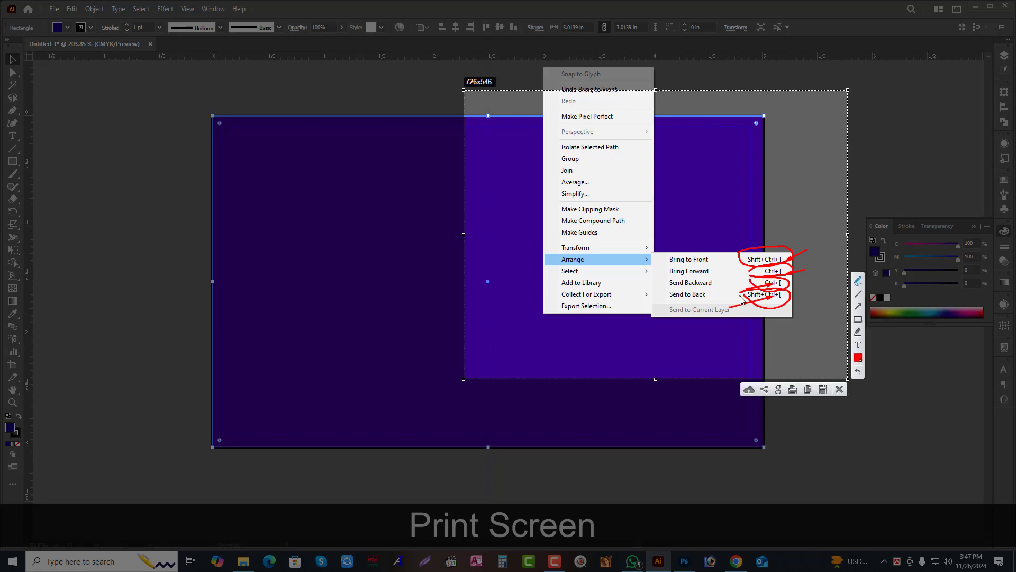
key("Escape")
key("Escape")
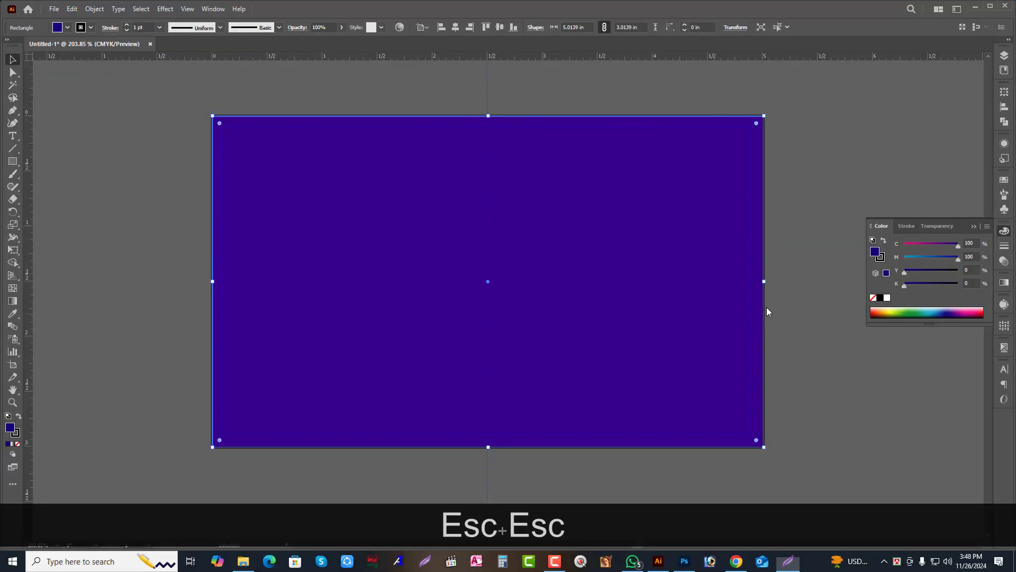
Undo a second trial move of the purple rectangle and send it backward one level at a time until it lies behind all the text.
left_click_drag(631, 269, 631, 306)
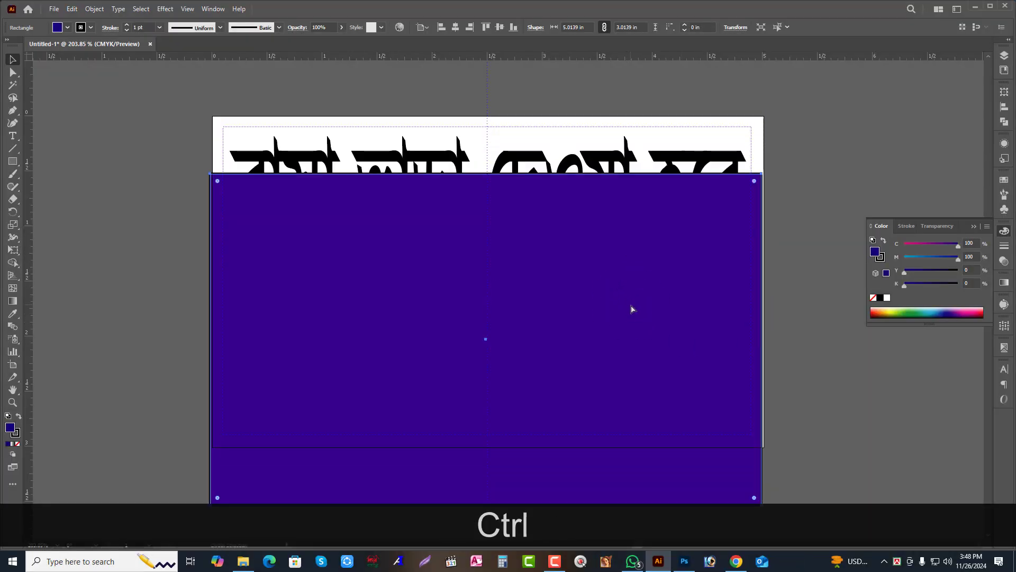
key("ctrl+z")
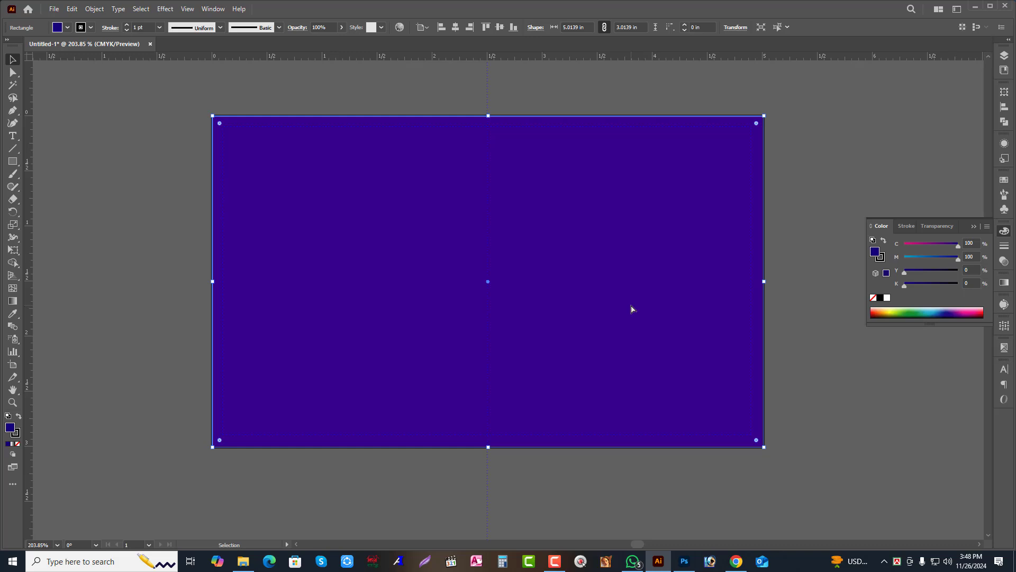
key("ctrl")
key("ctrl+bracketleft")
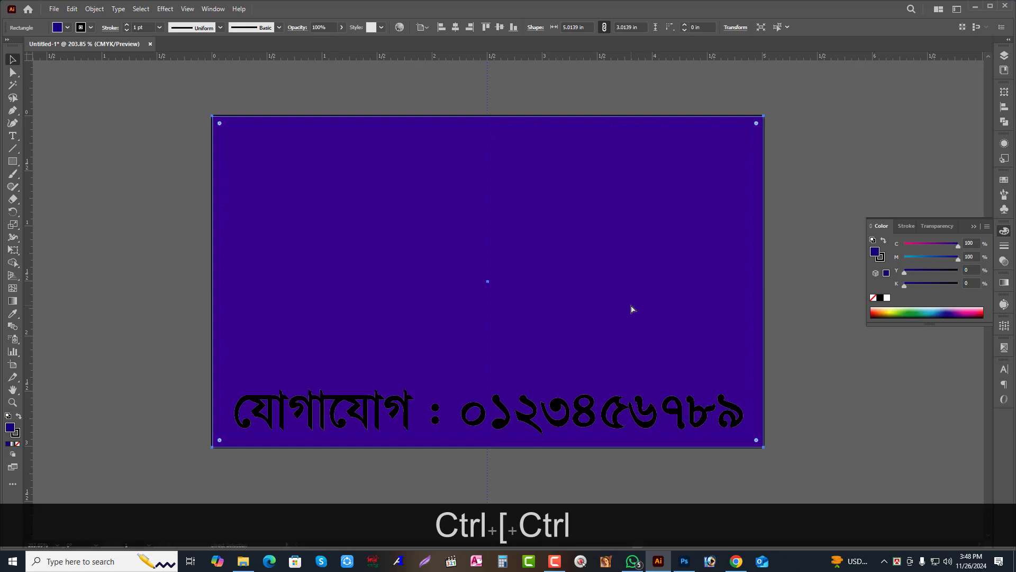
key("ctrl+bracketleft")
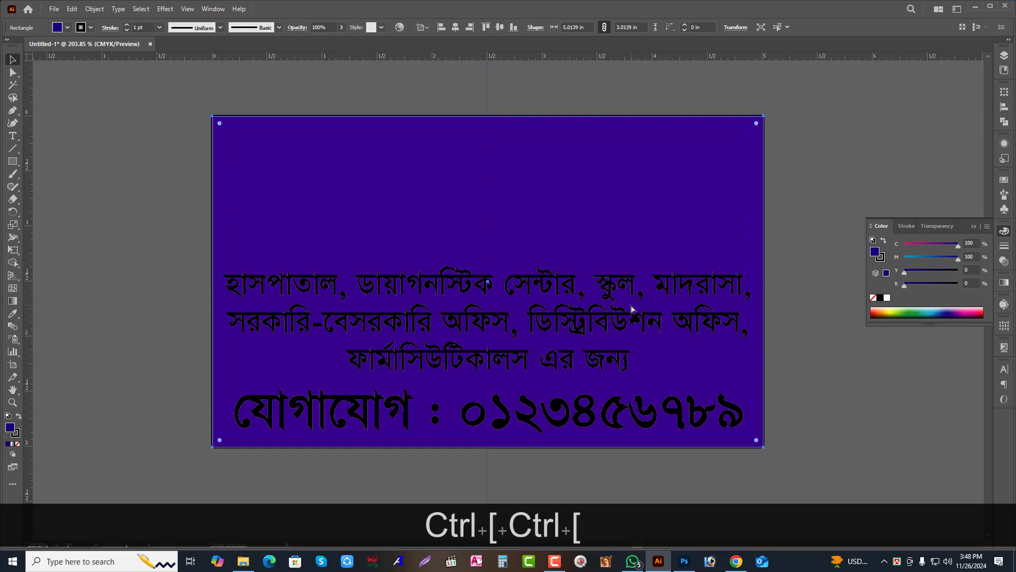
key("ctrl+bracketleft")
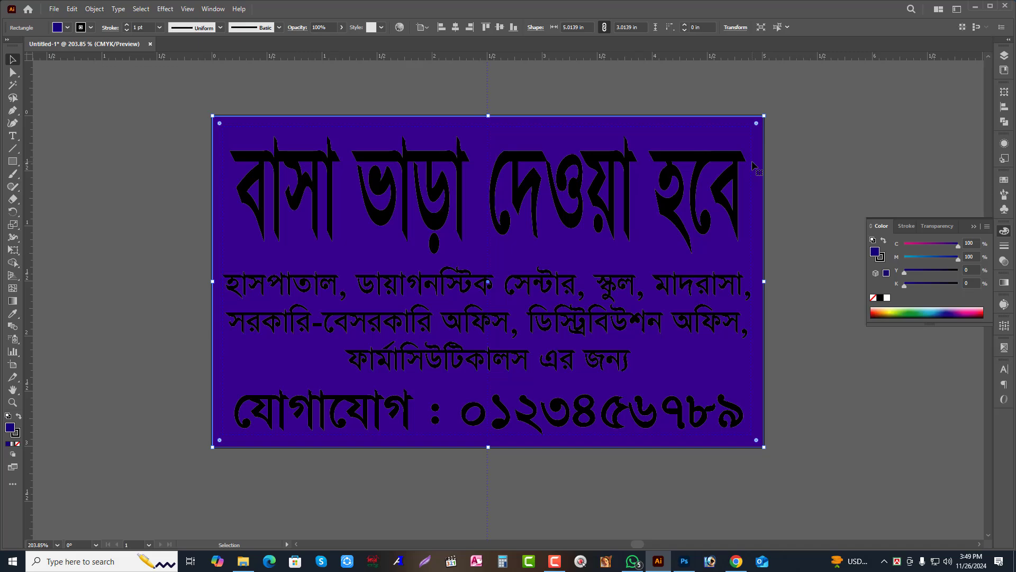
Delete the purple rectangle and redraw it from corner to corner of the artboard, about 5.01 by 3.01 in.
key("Delete")
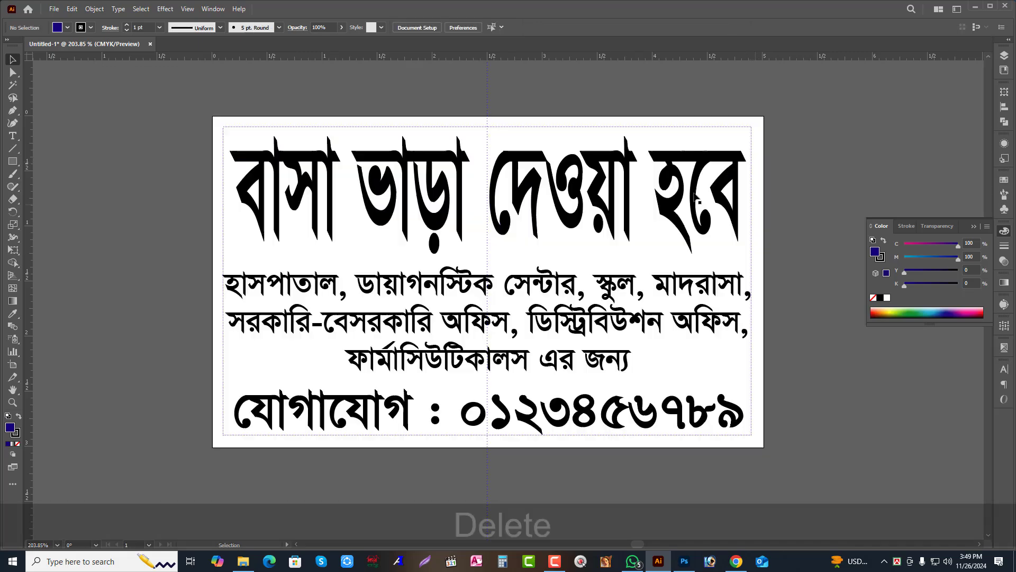
left_click(11, 158)
left_click_drag(212, 116, 764, 447)
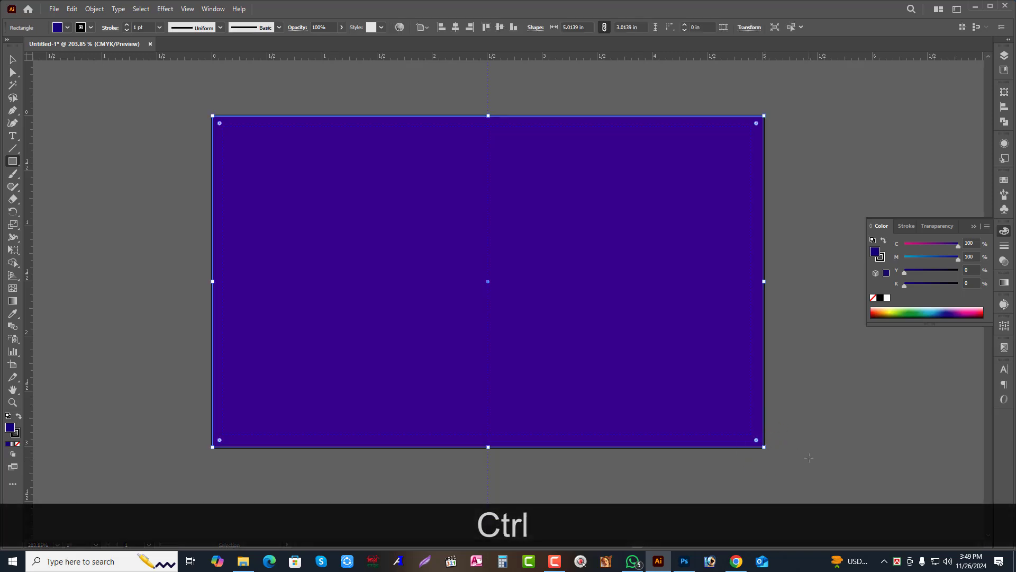
Send the redrawn purple rectangle backward three levels so it sits behind all the text.
key("ctrl+bracketleft")
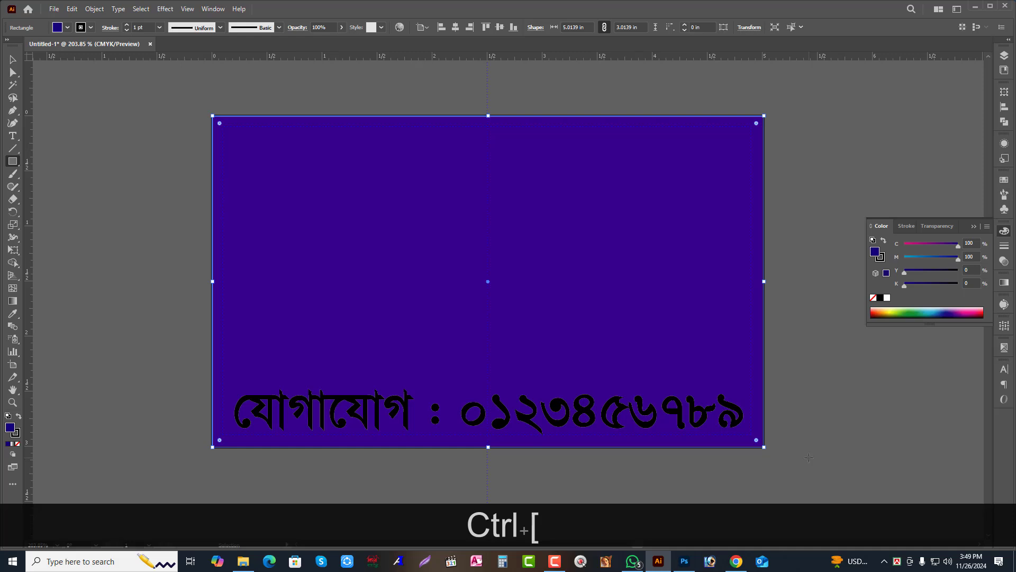
key("ctrl+bracketleft")
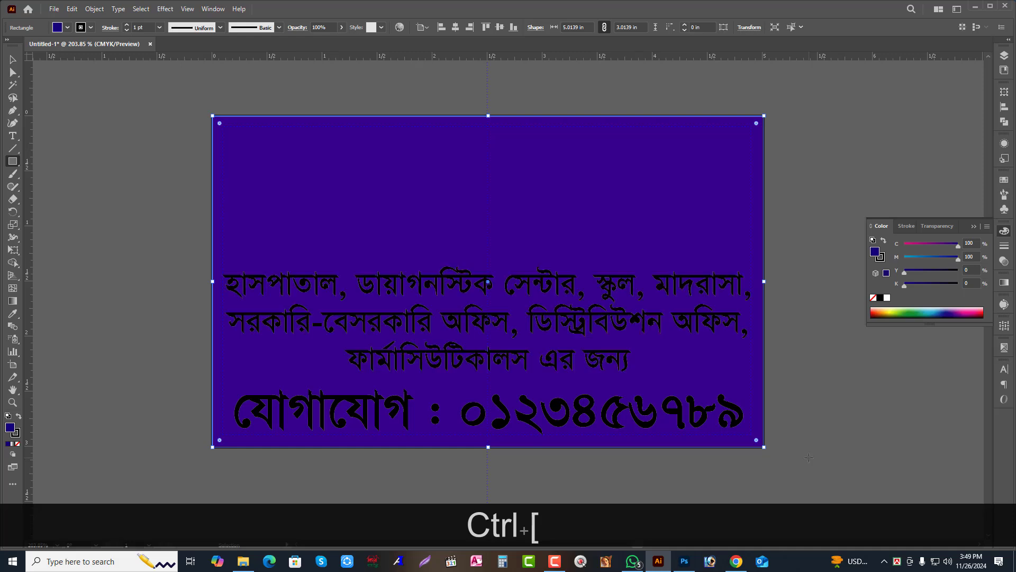
key("ctrl+bracketleft")
Select the large heading text at the top of the notice and fill it with white.
left_click(13, 60)
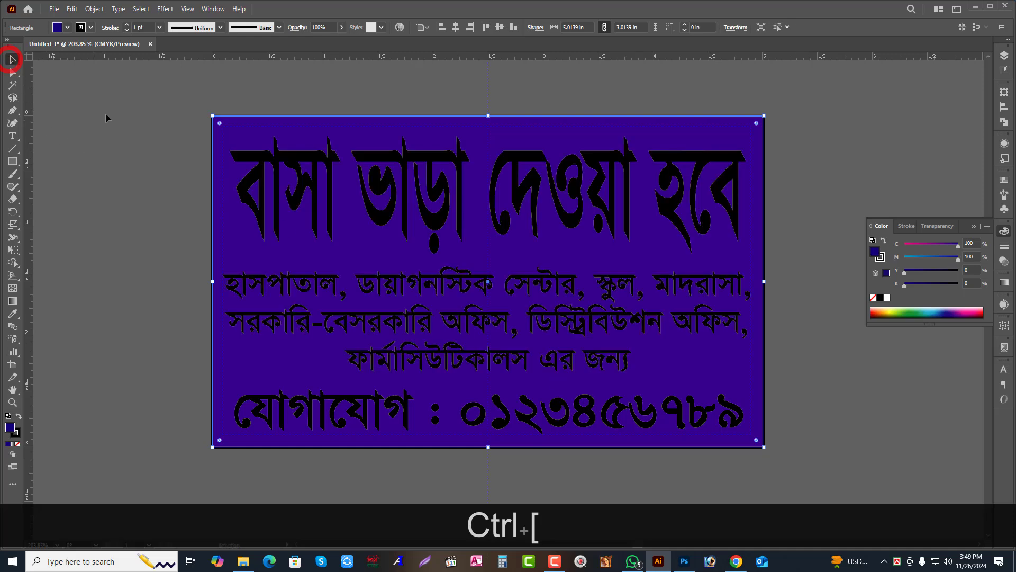
left_click(299, 215)
left_click_drag(936, 288, 810, 277)
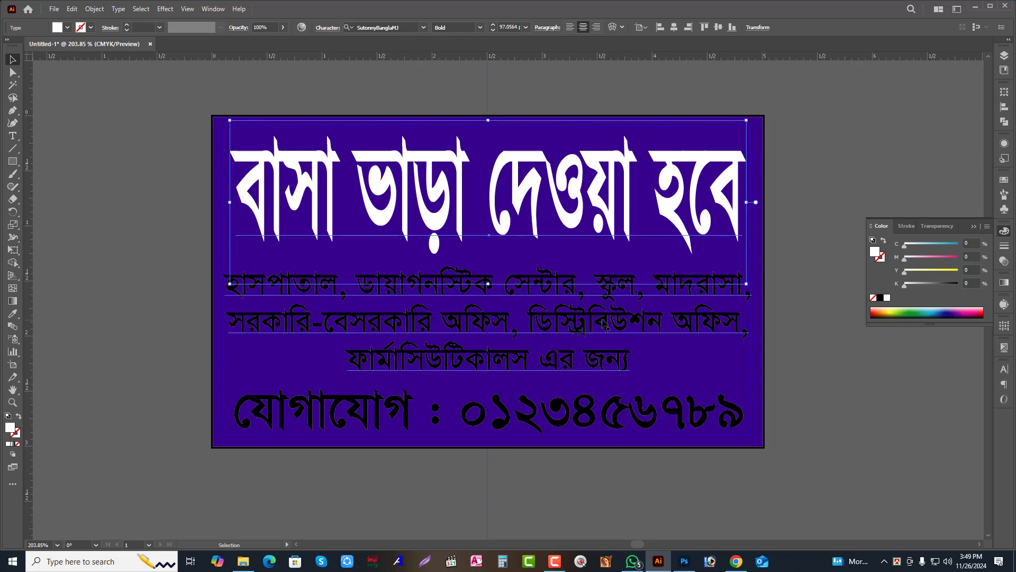
Fill the three tenant-type lines with white, and undo a trial move of the purple background rectangle.
left_click(663, 290)
left_click_drag(943, 285, 821, 333)
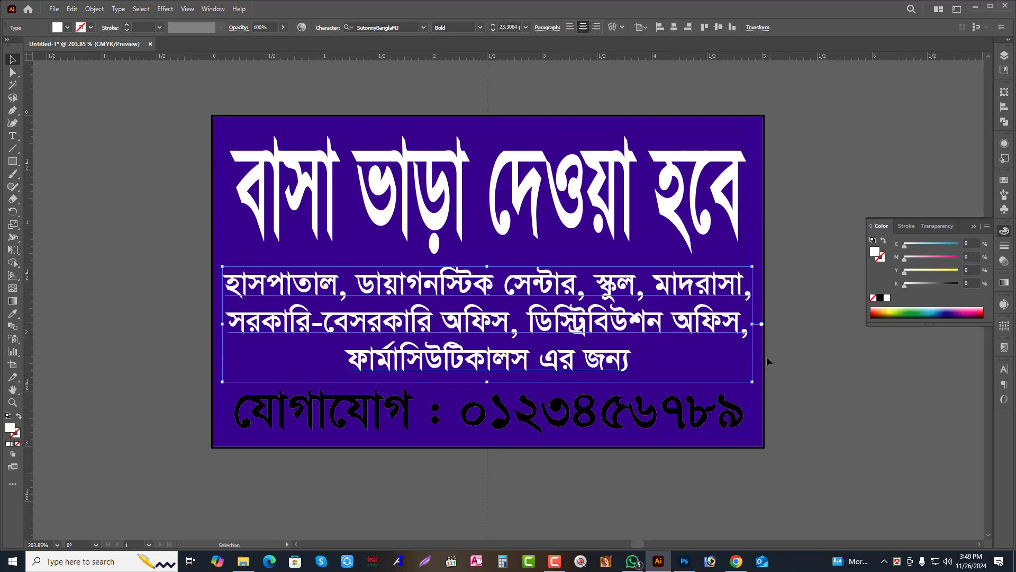
left_click_drag(762, 359, 889, 403)
key("ctrl+z")
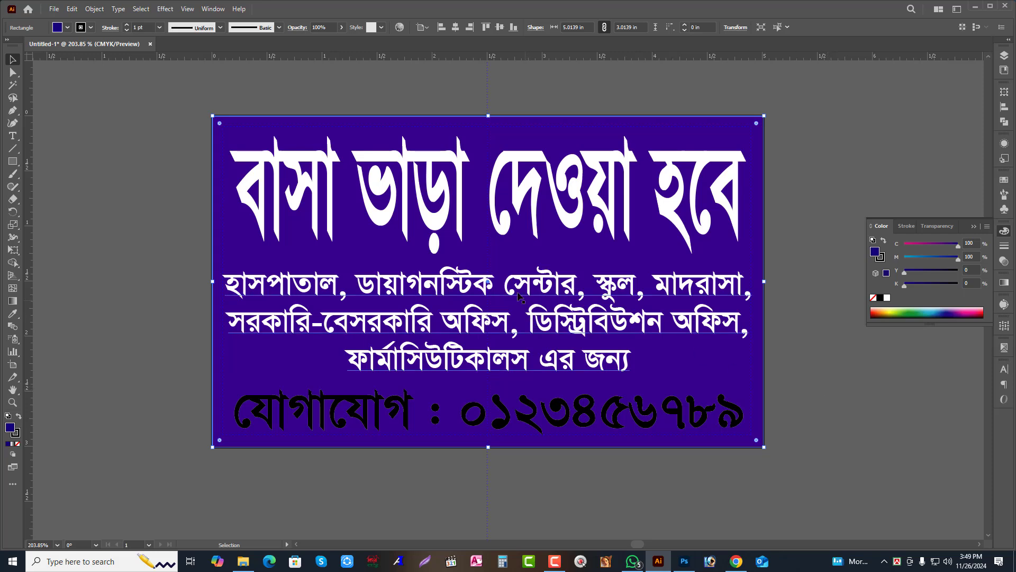
Capture the list of editing commands, mark Copy, Paste and Paste in Front with red arrows, and discard the capture.
left_click(92, 10)
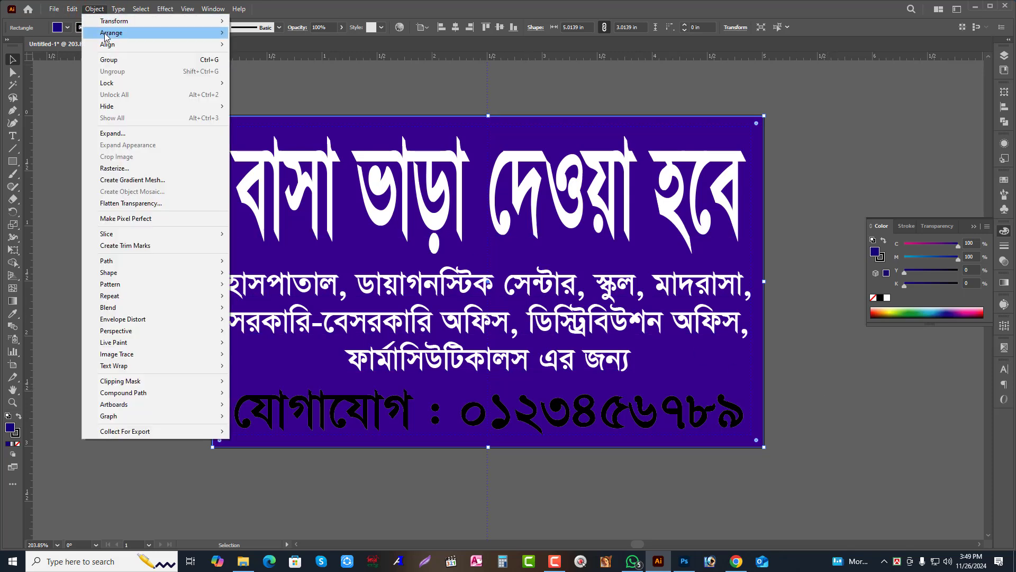
mouse_move(70, 10)
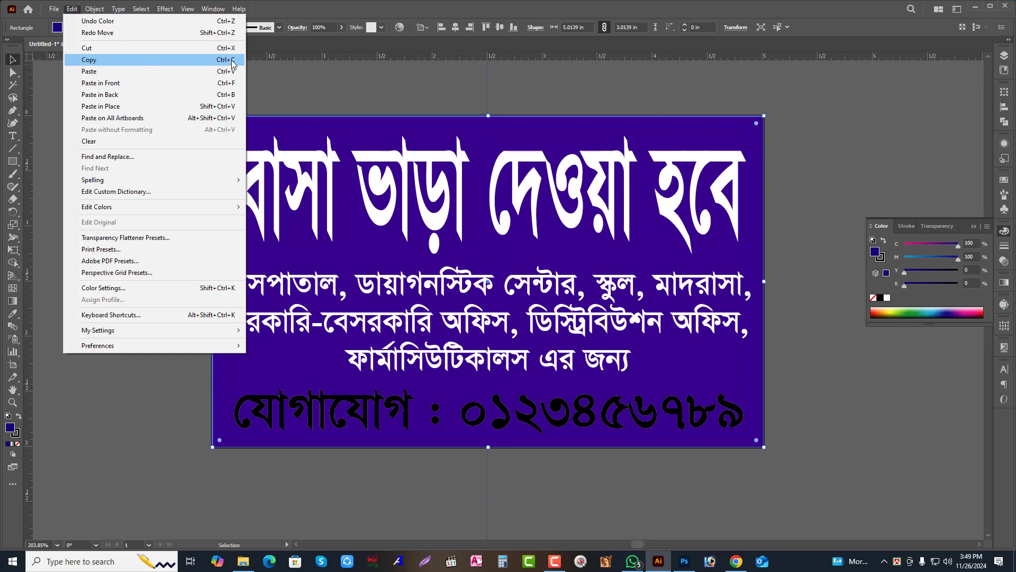
key("Print")
mouse_move(310, 0)
left_mouse_down()
mouse_move(108, 241)
mouse_move(43, 338)
mouse_move(40, 378)
left_mouse_up()
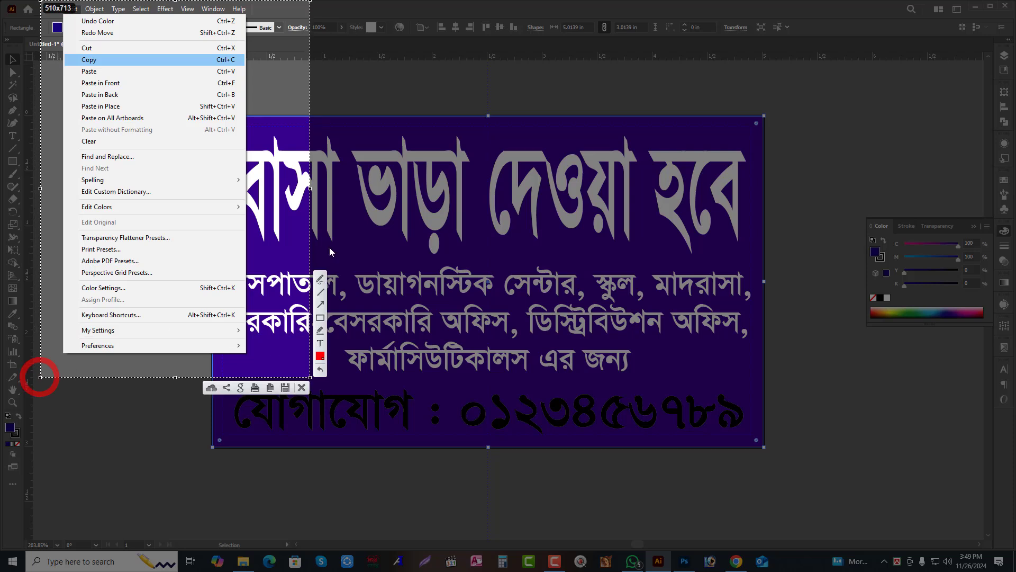
left_click(320, 304)
left_click_drag(286, 36, 240, 63)
left_click_drag(63, 62, 180, 60)
mouse_move(273, 67)
left_mouse_down()
mouse_move(241, 72)
mouse_move(253, 95)
left_mouse_up()
key("ctrl+z")
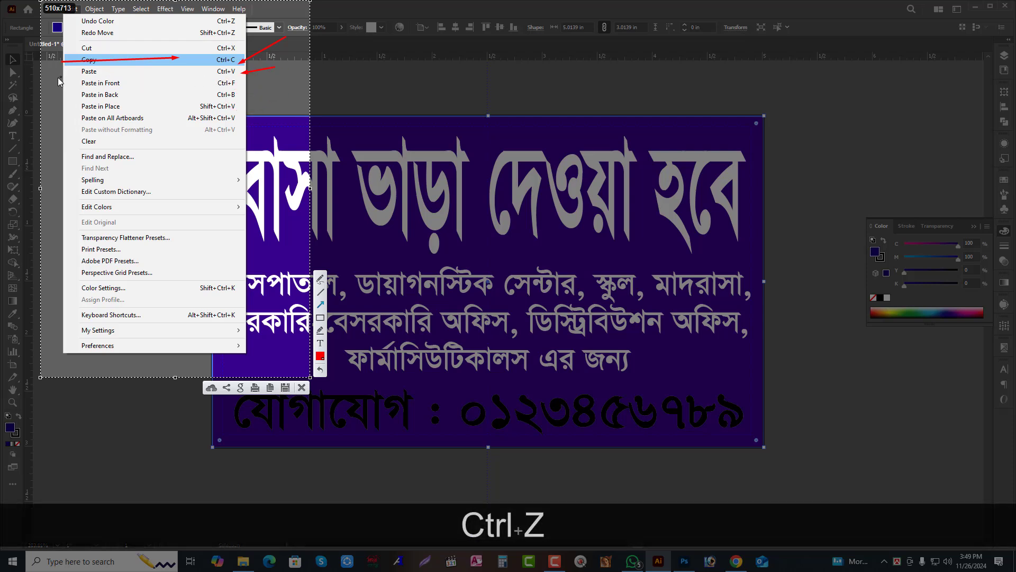
left_click_drag(58, 78, 78, 72)
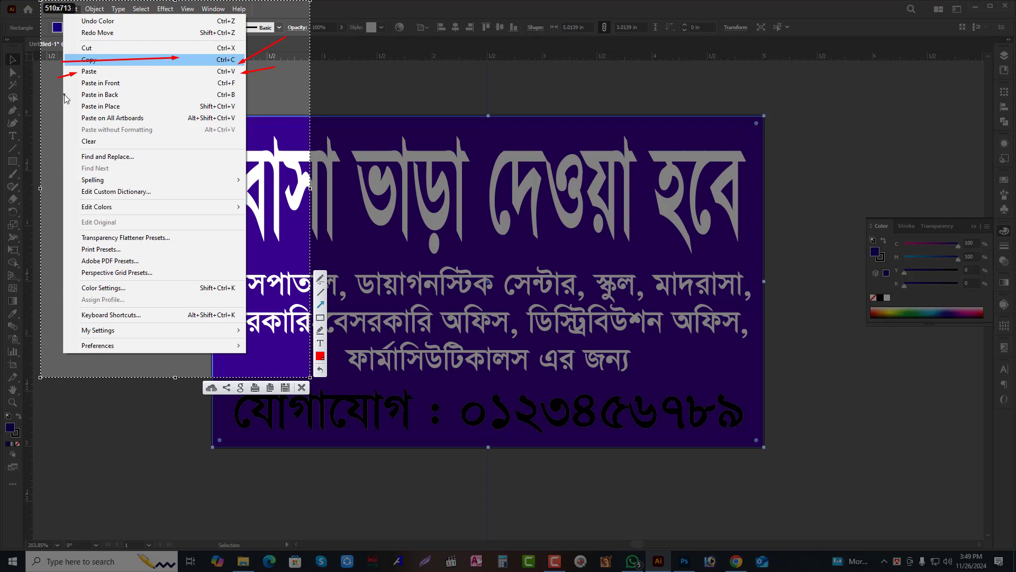
left_click_drag(59, 96, 76, 88)
left_click_drag(274, 82, 241, 84)
left_click(320, 279)
mouse_move(68, 61)
left_mouse_down()
mouse_move(104, 60)
mouse_move(67, 58)
left_mouse_up()
key("Escape")
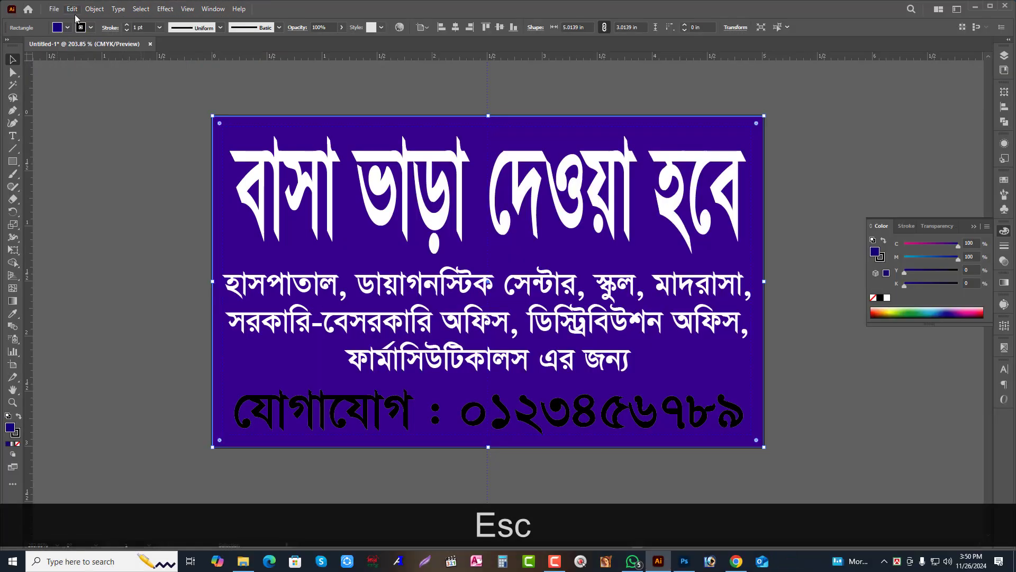
Capture the editing commands again, draw one arrow beside Copy, and discard the capture.
left_click(95, 9)
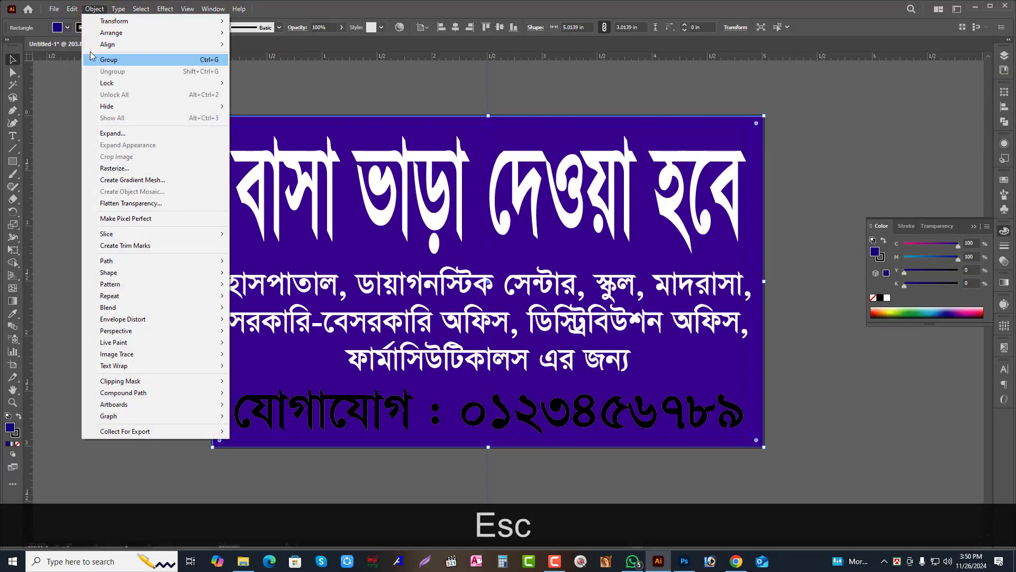
mouse_move(72, 9)
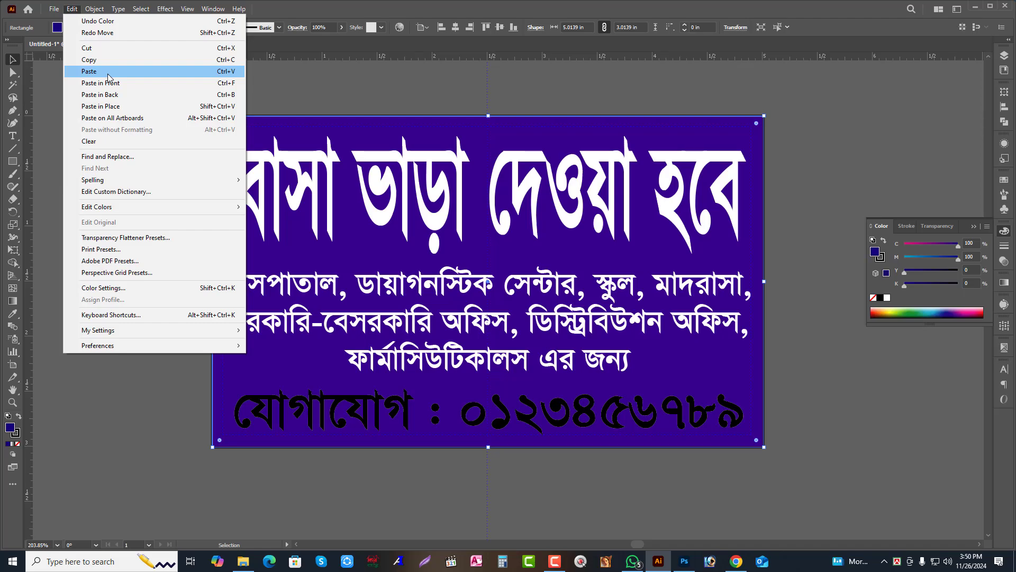
key("Print")
left_click_drag(307, 11, 41, 229)
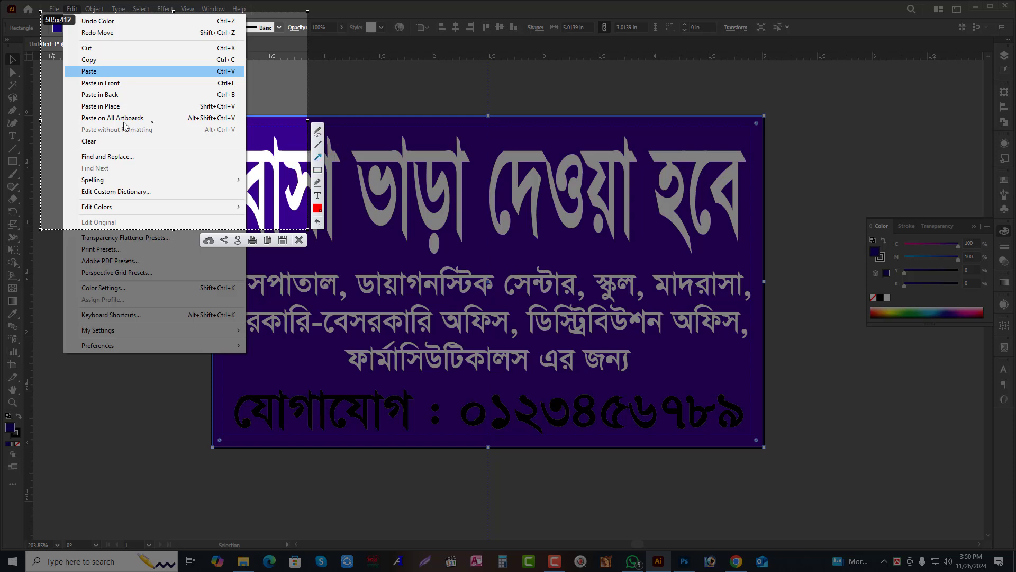
mouse_move(155, 62)
left_mouse_down()
mouse_move(103, 62)
mouse_move(224, 64)
mouse_move(215, 61)
left_mouse_up()
key("Escape")
key("Escape")
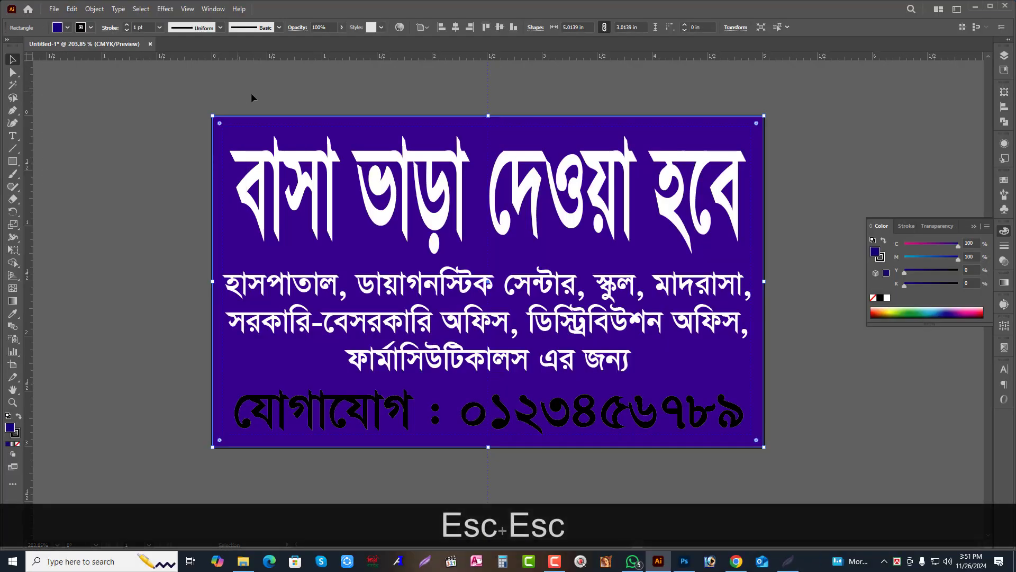
Copy the purple rectangle in place in front, shrink the copy to a strip about 0.6 in high behind the contact line and fill it red.
left_click_drag(757, 143, 784, 205)
key("ctrl+z")
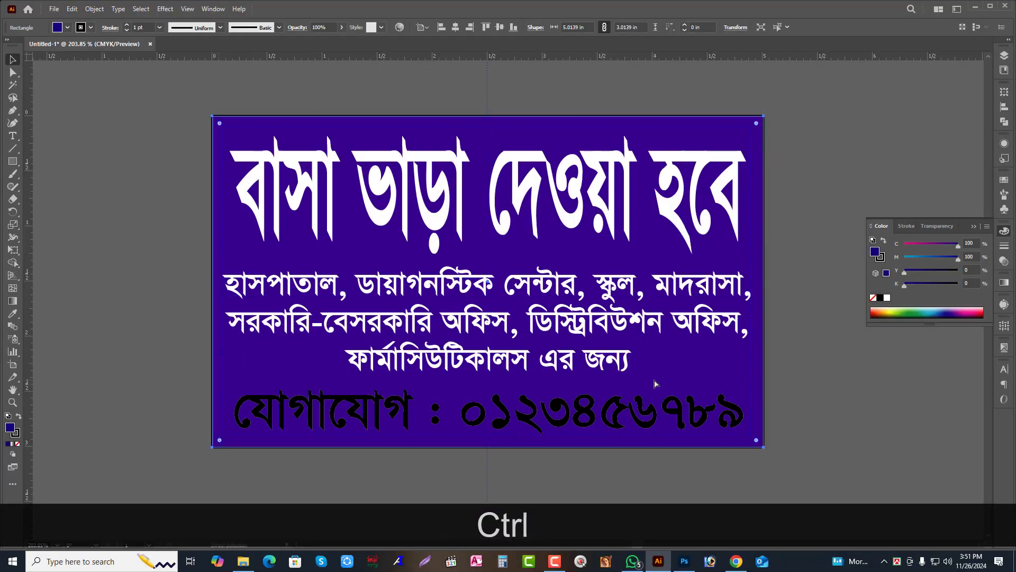
key("ctrl+c")
key("ctrl+f")
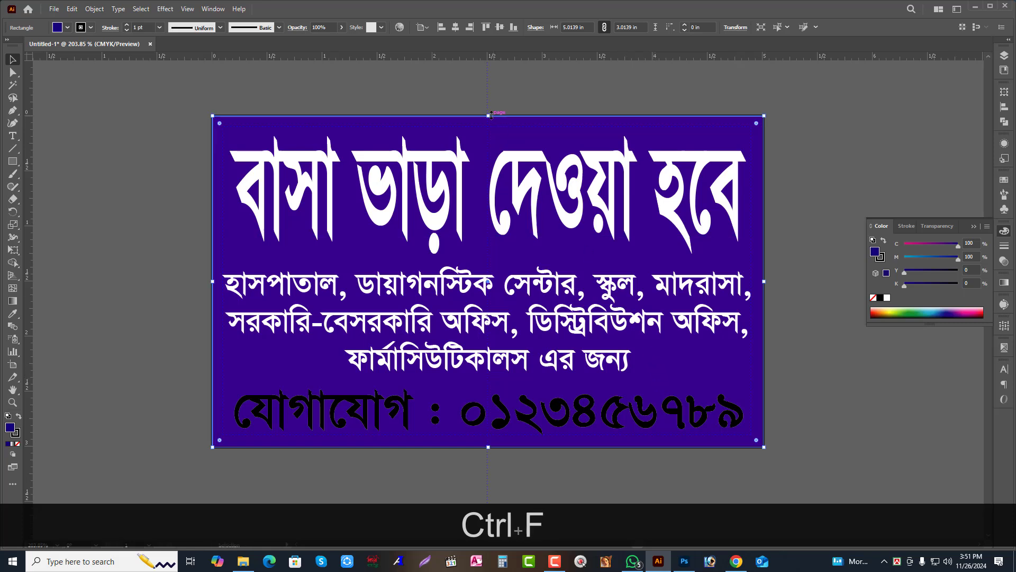
left_click_drag(487, 115, 572, 382)
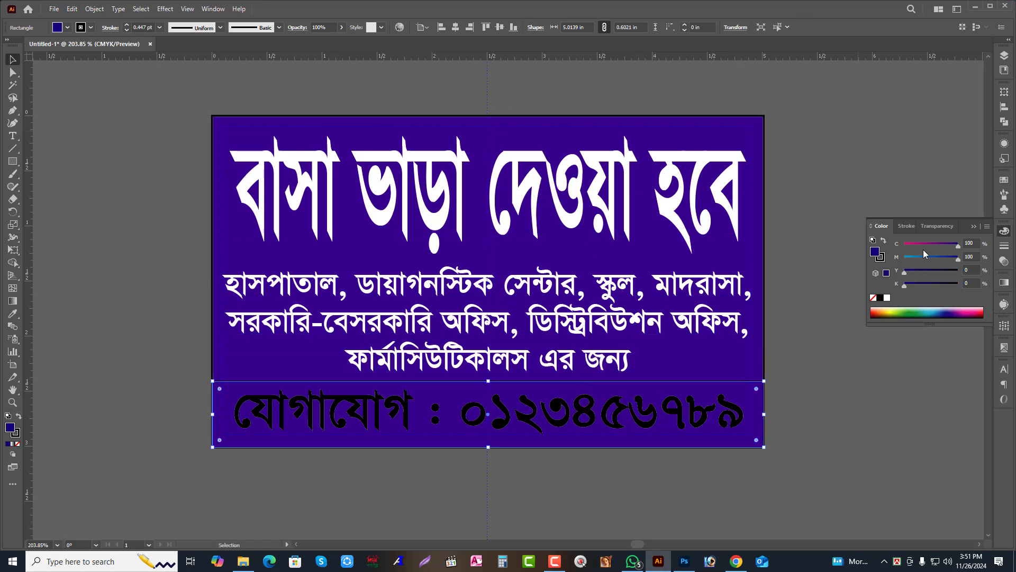
left_click_drag(957, 245, 776, 321)
Fill the contact line and the large heading with yellow, using C 0, M 0, Y 100, K 0.
left_click(688, 418)
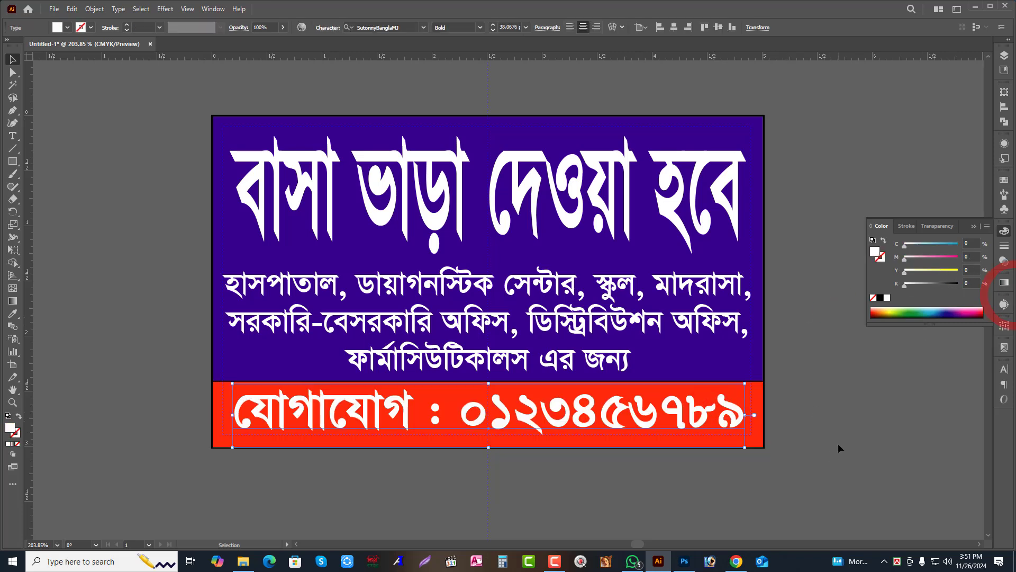
left_click(688, 201)
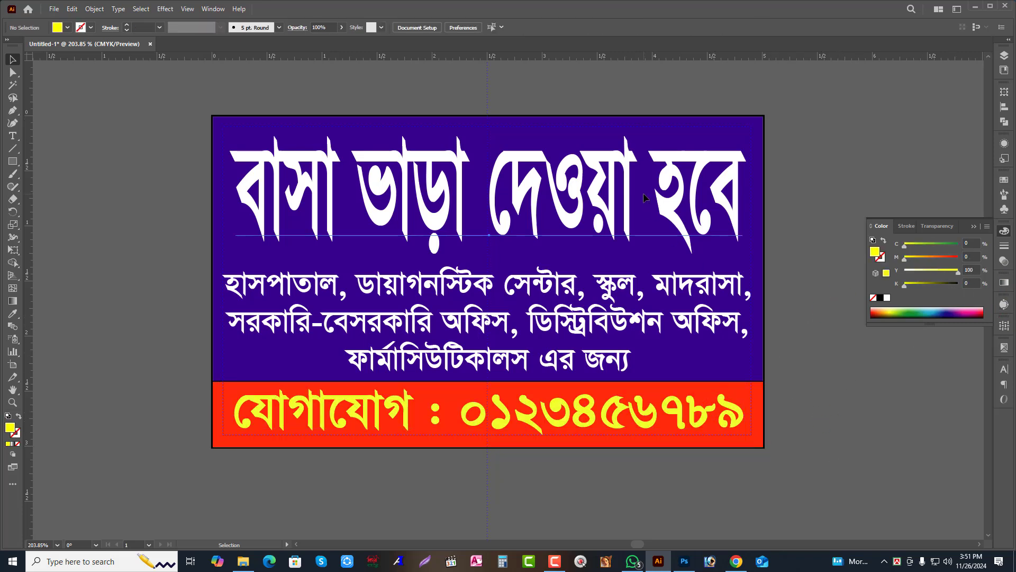
left_click(858, 149)
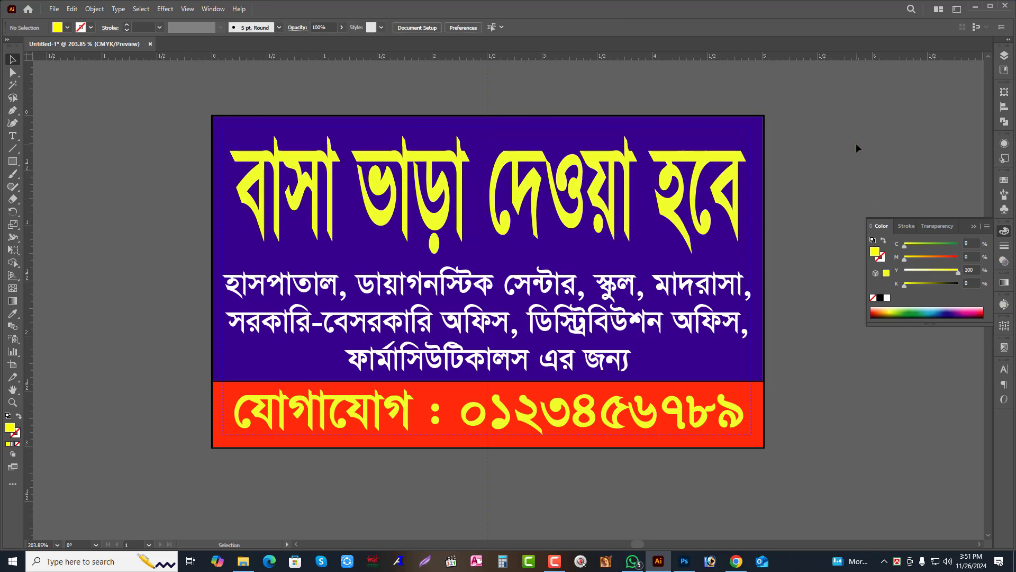
Hide the rulers around the artboard.
key("v")
key("Tab")
key("Tab")
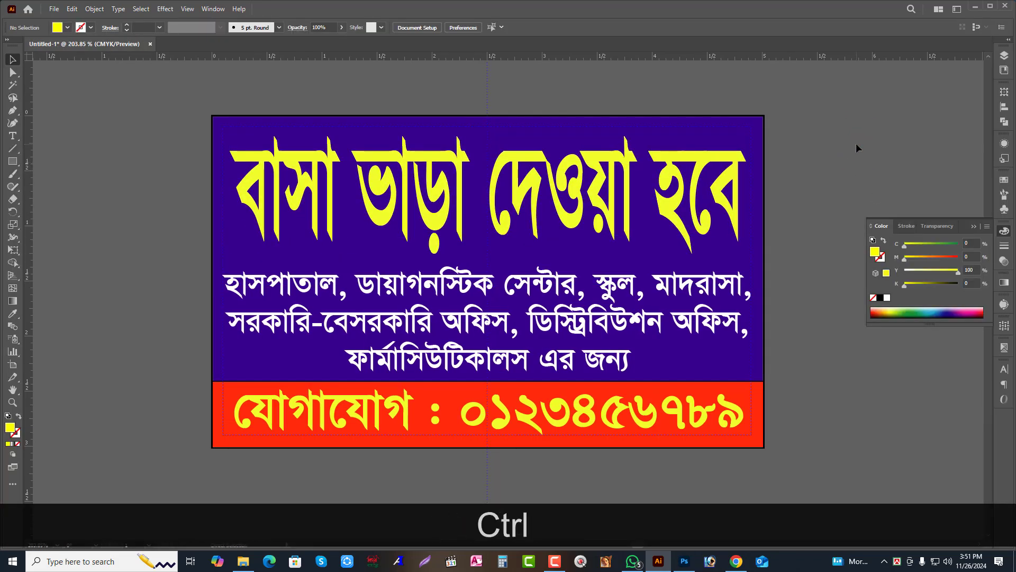
key("ctrl+r")
left_click(856, 142)
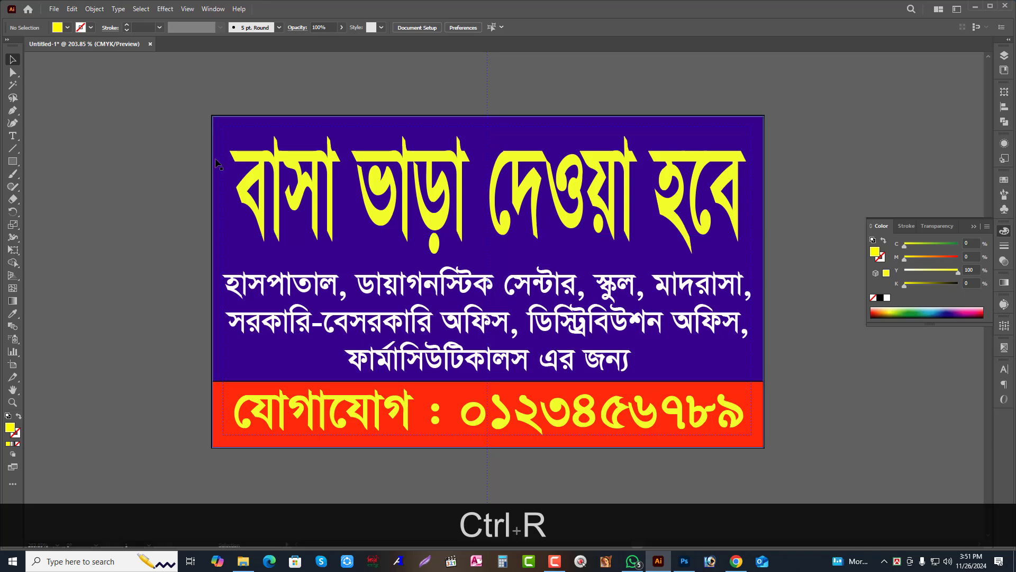
Select the whole notice, hide its selection edges, undo two trial moves of it, and show the edges again.
left_click_drag(178, 94, 798, 466)
key("ctrl+h")
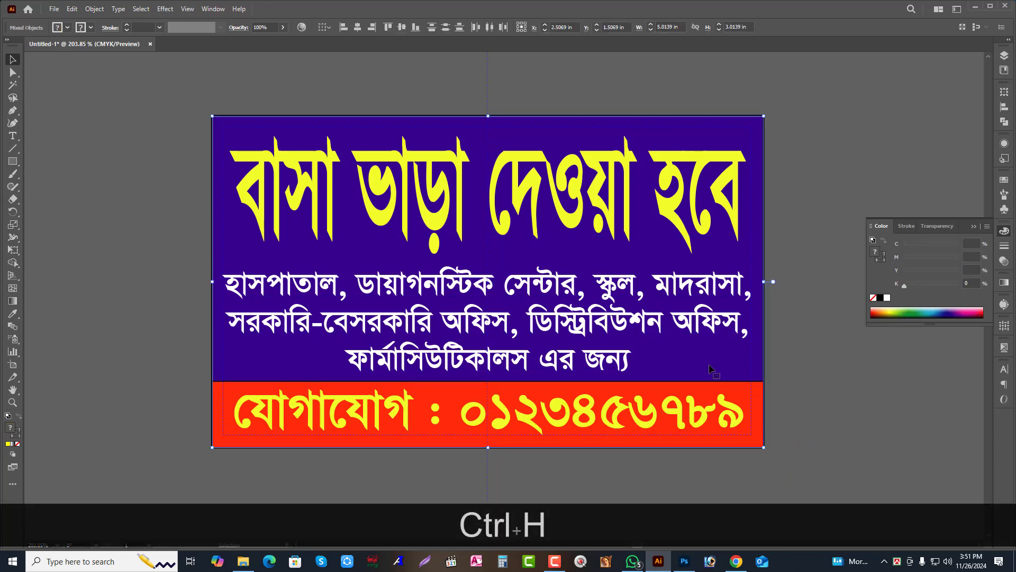
left_click_drag(616, 152, 647, 112)
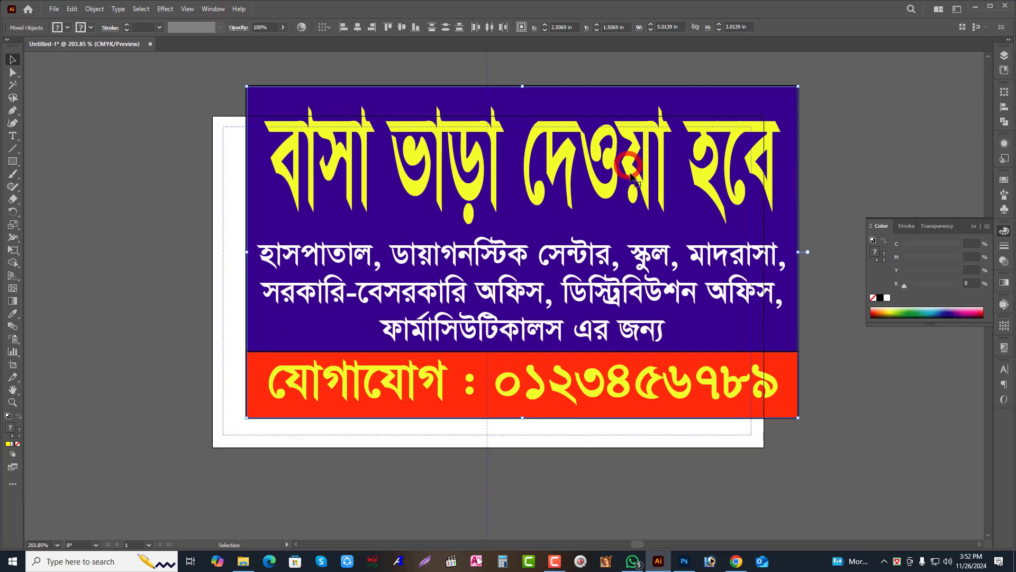
key("ctrl+z")
mouse_move(557, 225)
left_mouse_down()
mouse_move(635, 165)
mouse_move(527, 232)
mouse_move(563, 225)
left_mouse_up()
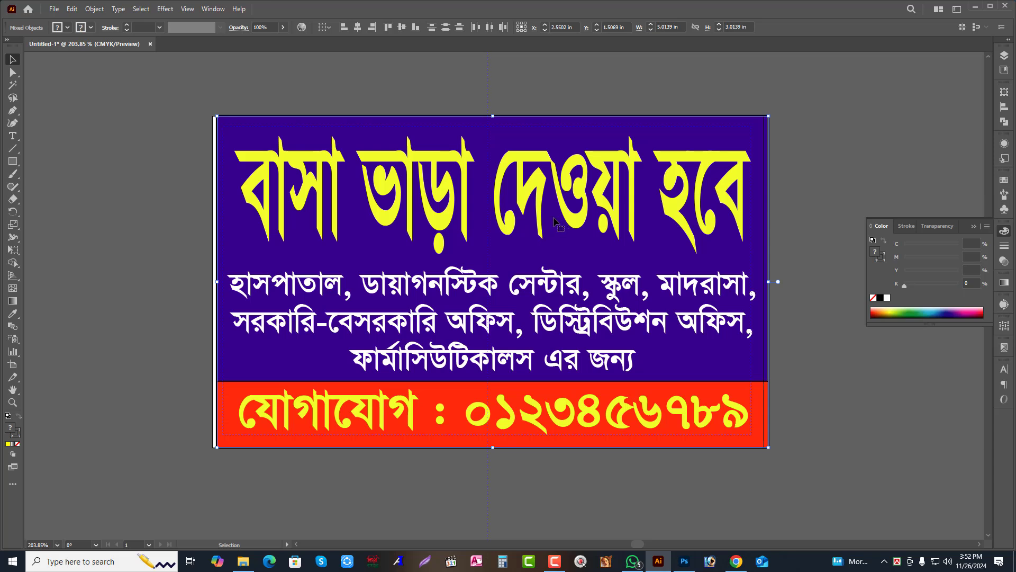
key("ctrl+z")
key("ctrl+h")
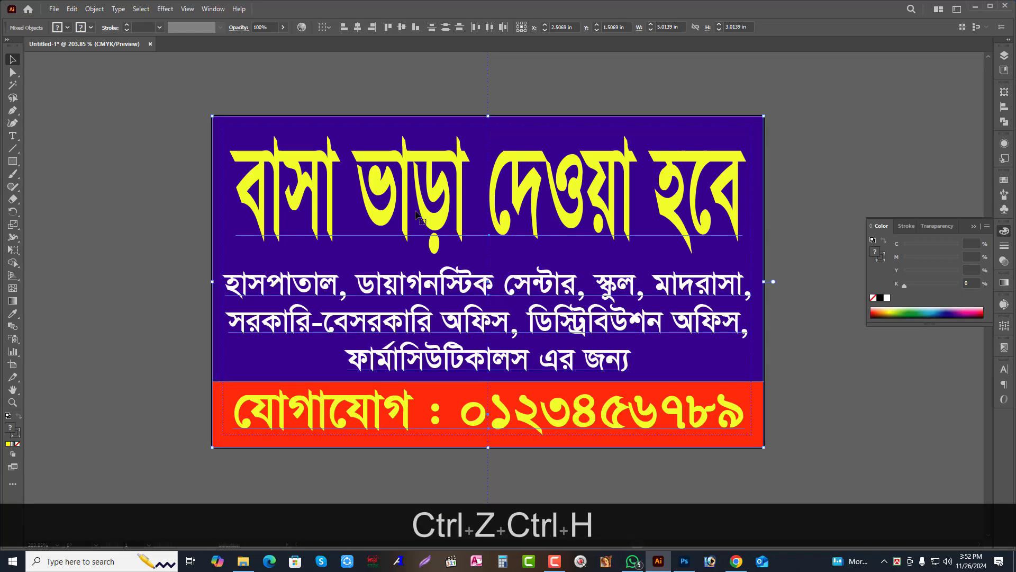
Select the tenant-type lines and contact line in turn, then select everything and toggle the selection edges off and on.
left_click(821, 197)
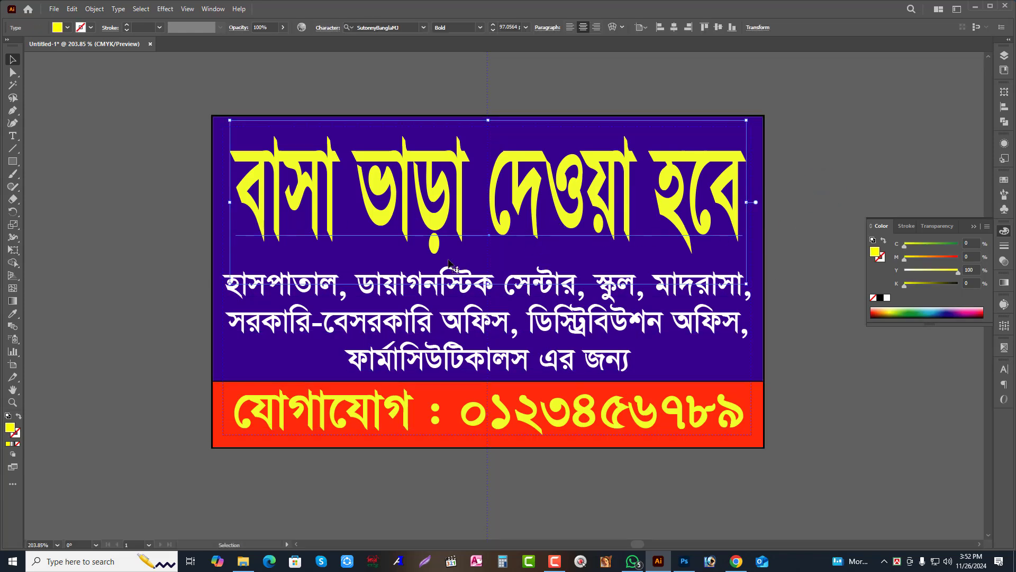
left_click(532, 324)
left_click(609, 416)
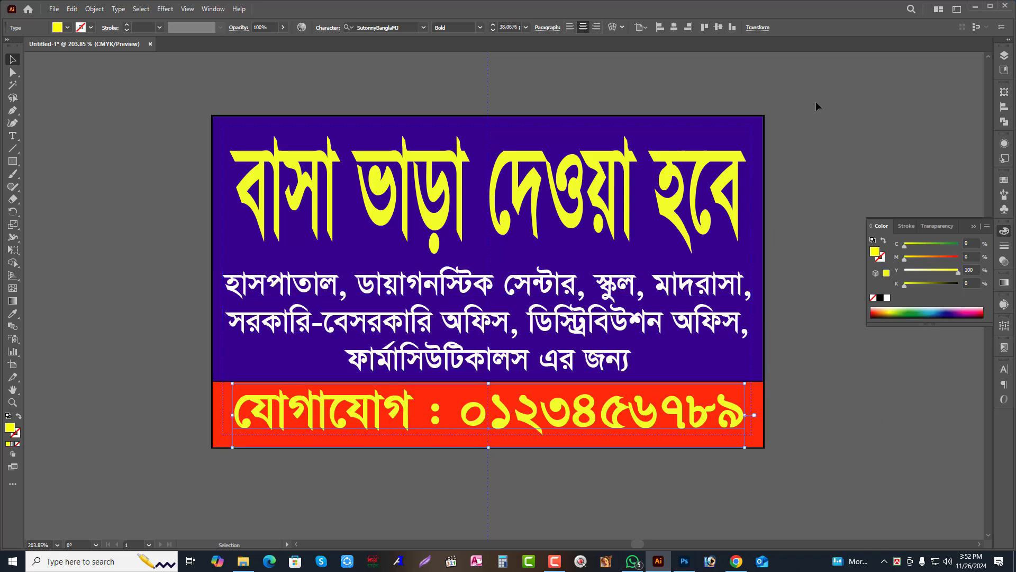
key("ctrl+a")
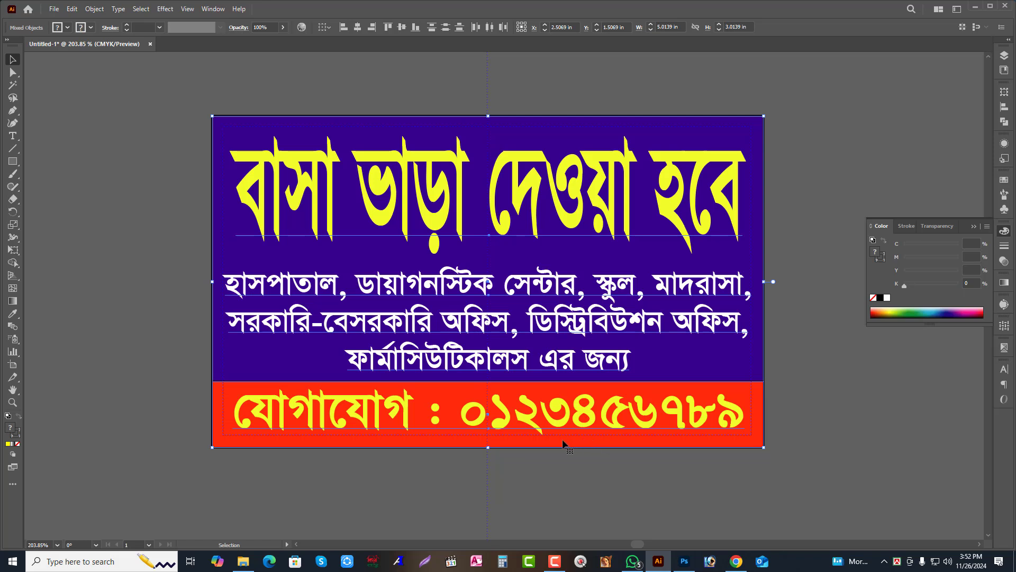
key("ctrl+h")
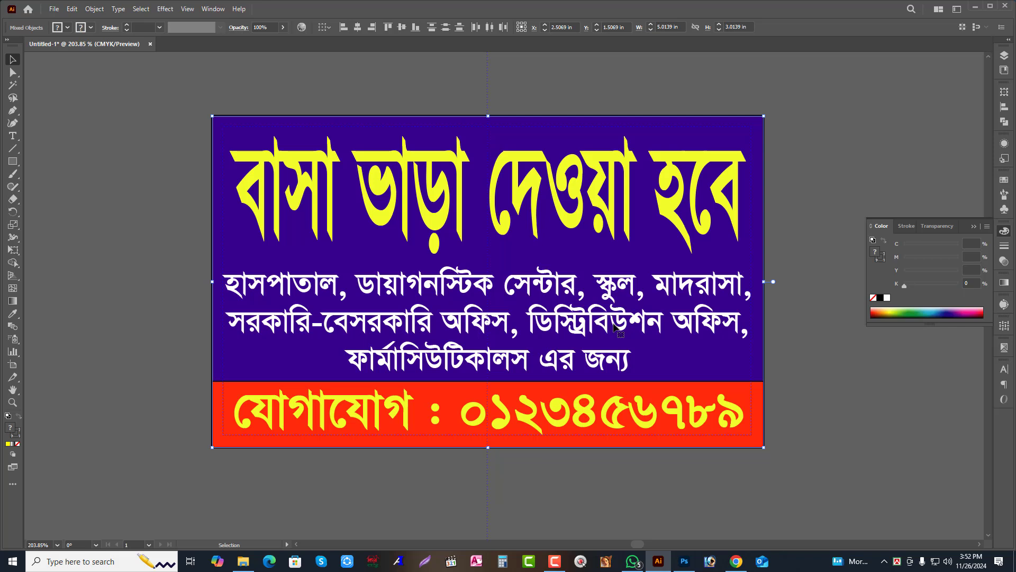
key("ctrl")
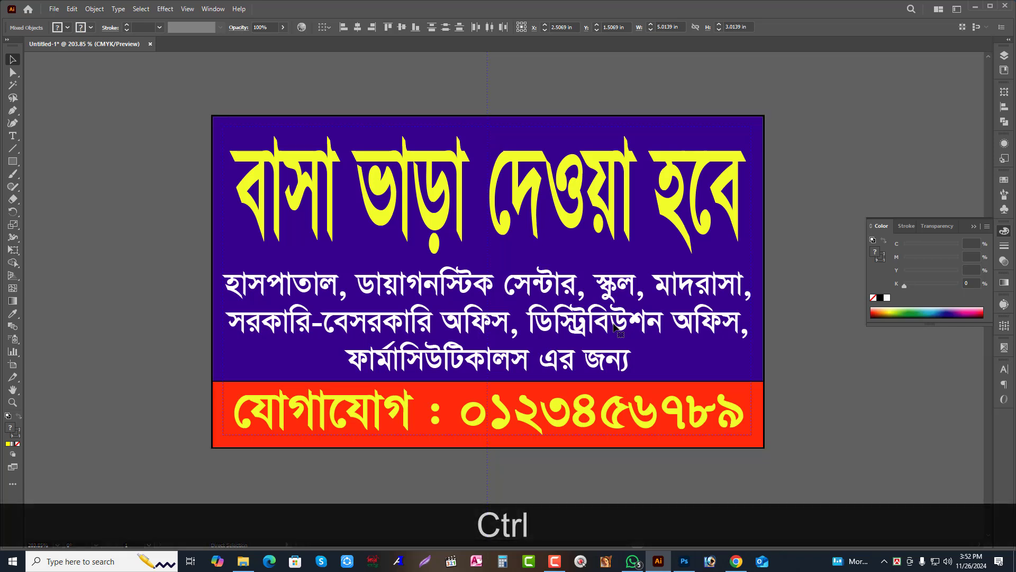
key("ctrl+h")
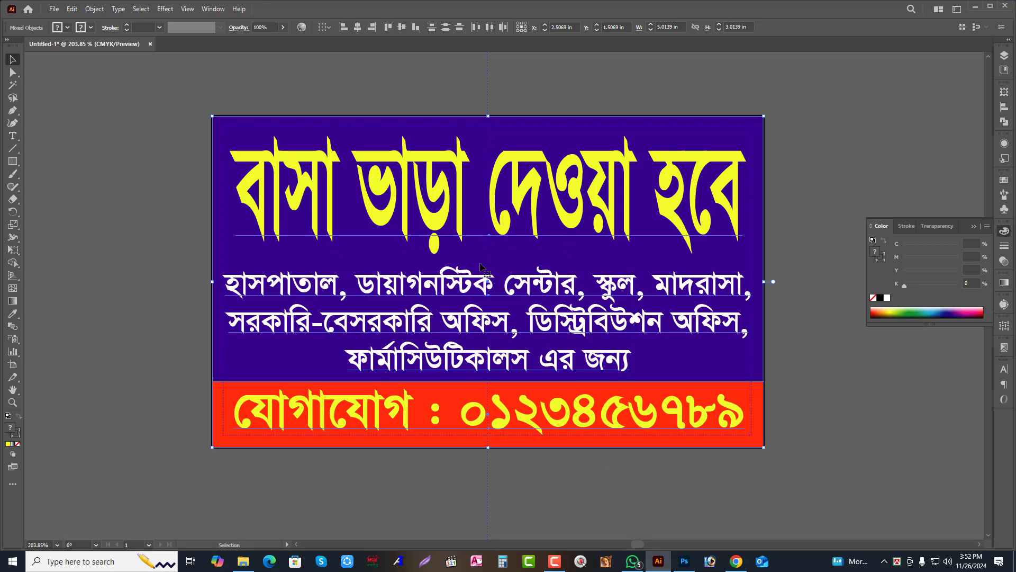
Select only the tenant-type lines and toggle their selection edges off and back on.
left_click(774, 252)
left_click(683, 294)
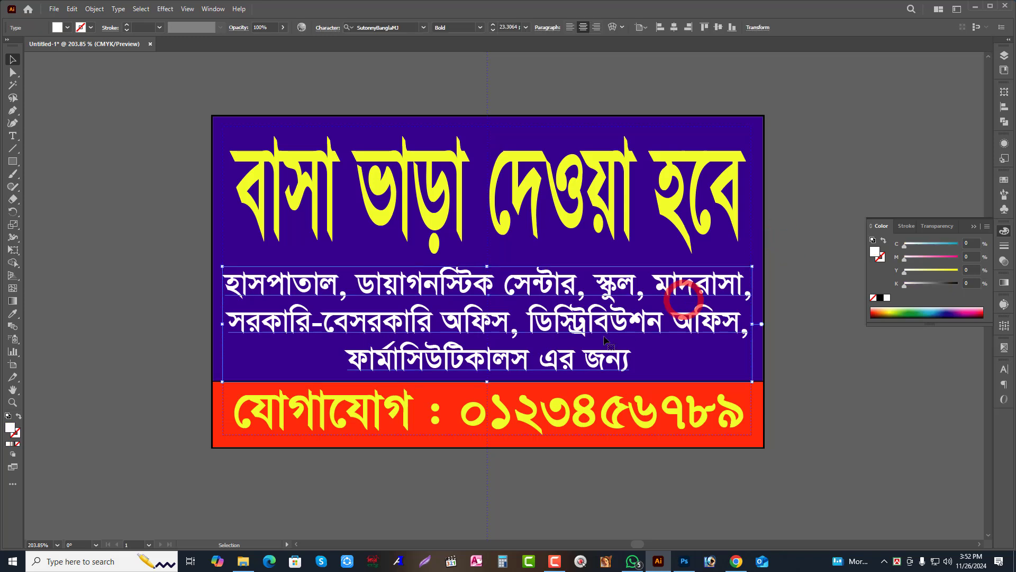
key("ctrl+h")
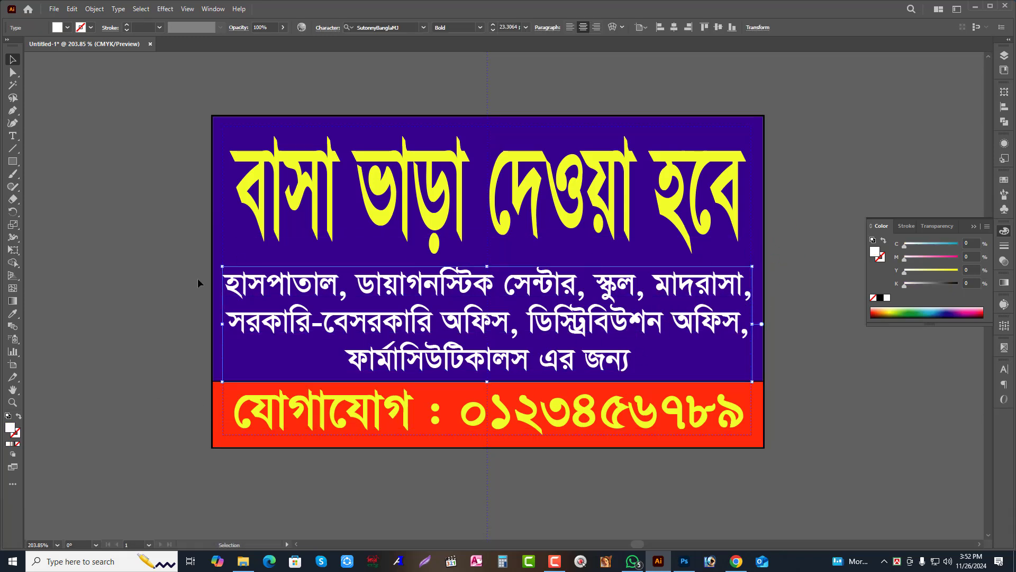
key("ctrl+h")
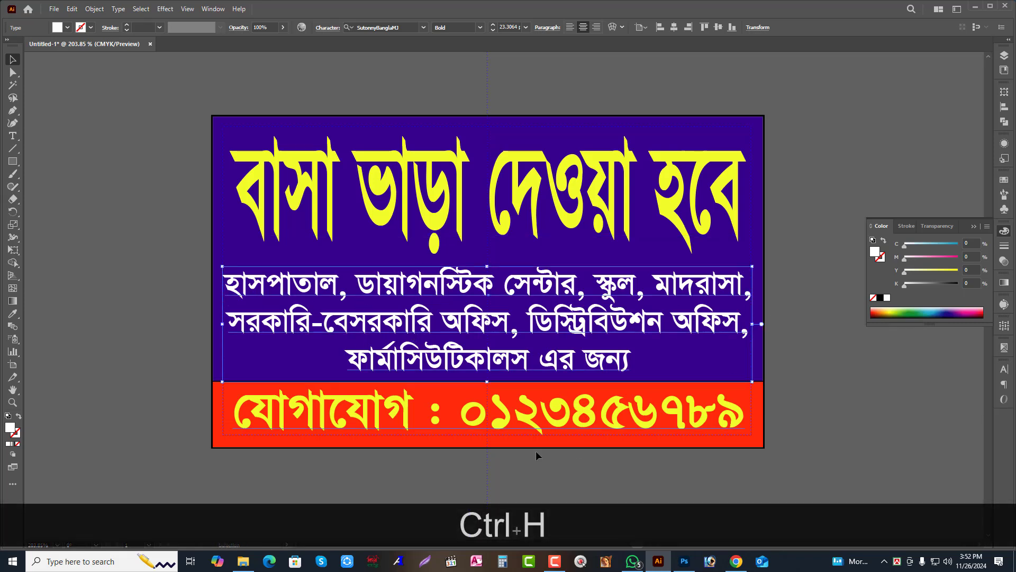
Select the whole notice and convert all its text to outlines.
left_click_drag(151, 106, 828, 479)
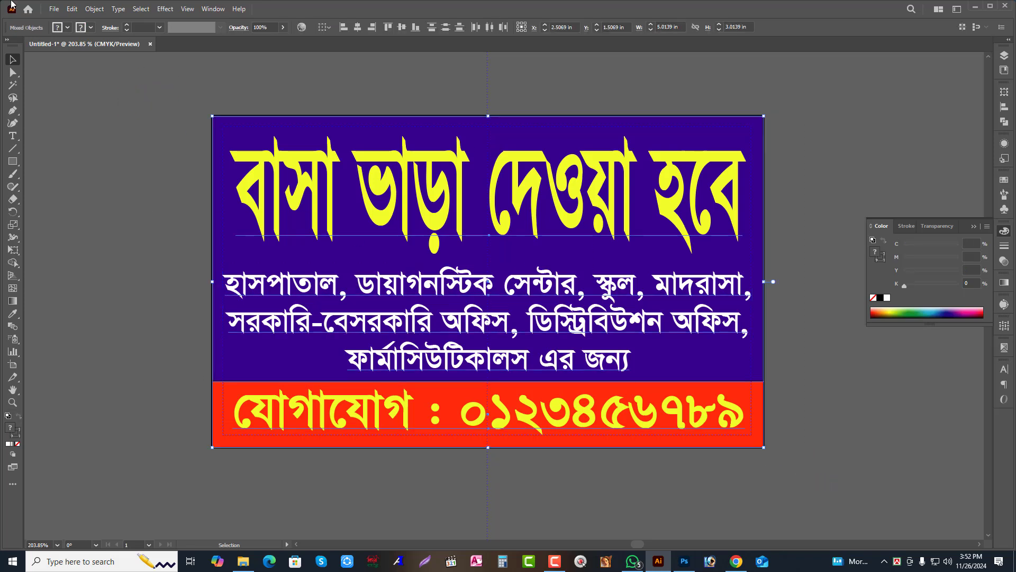
left_click(95, 9)
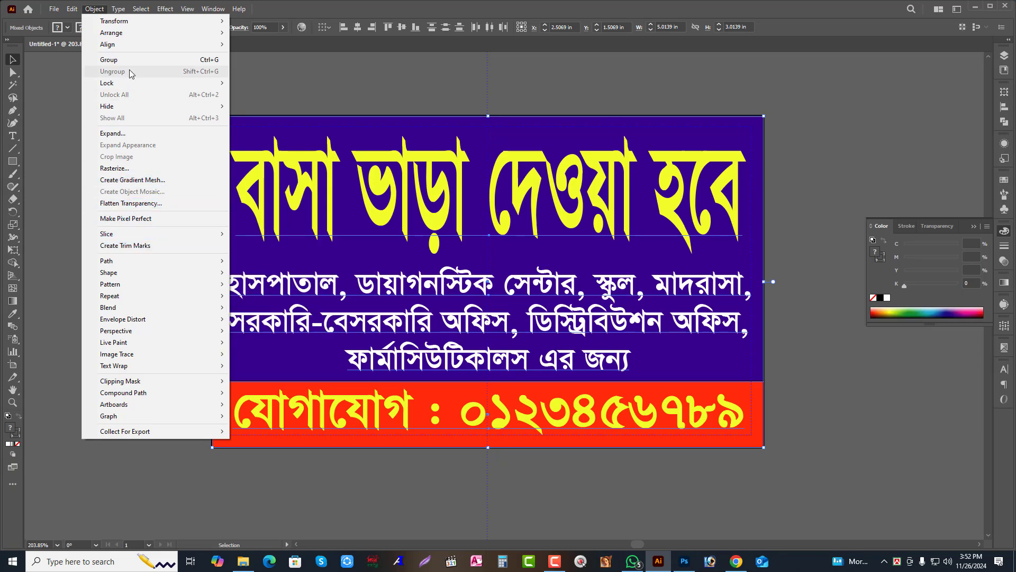
mouse_move(119, 11)
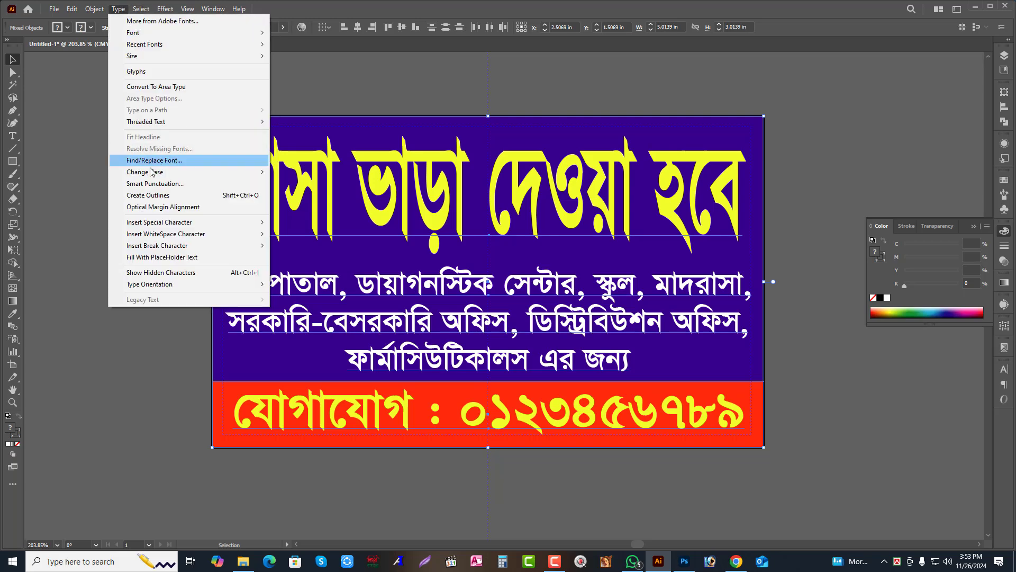
left_click(168, 195)
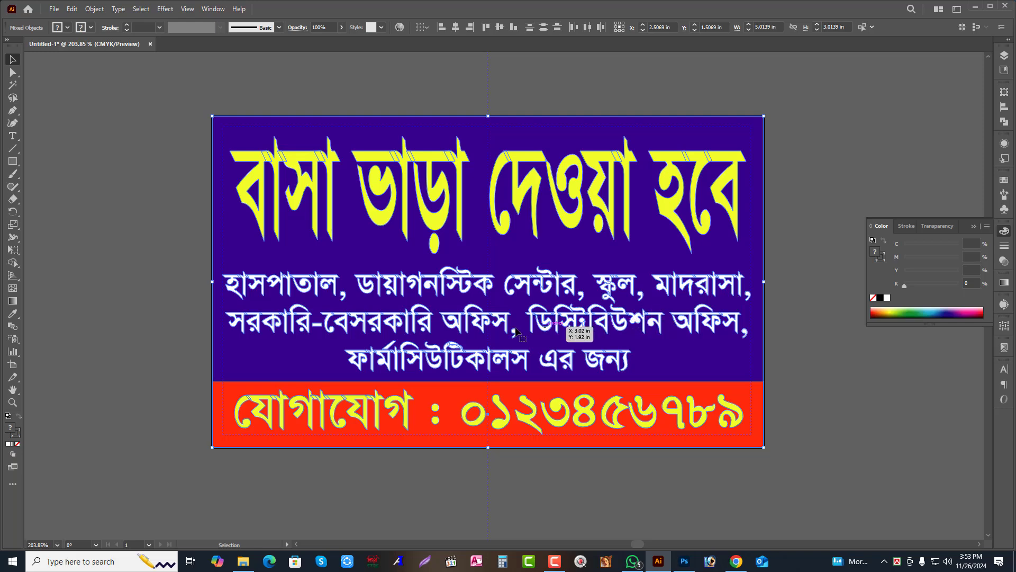
key("ctrl")
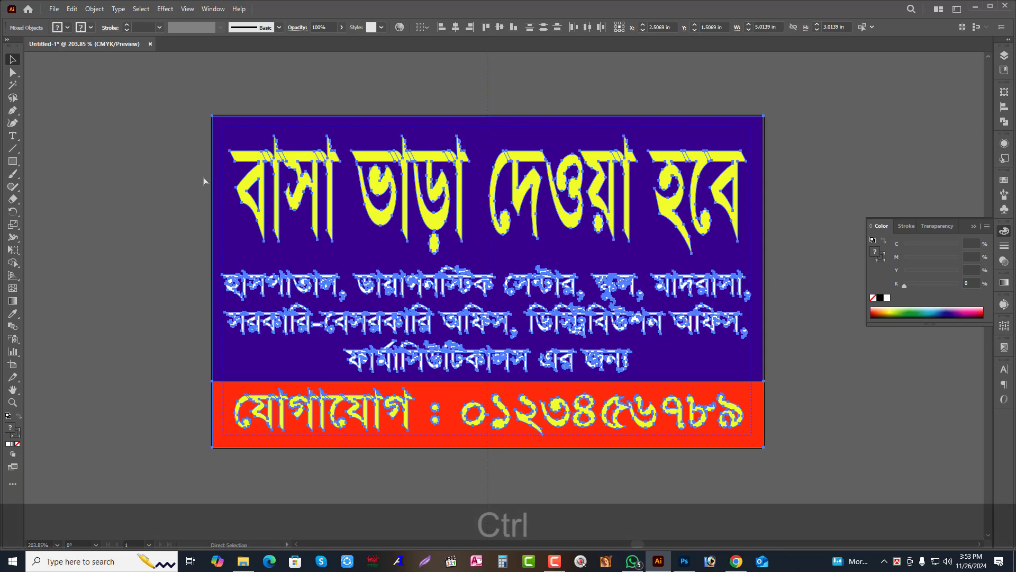
Start saving the notice under a new name in the Print File folder on the Desktop.
left_click(54, 9)
left_click(73, 108)
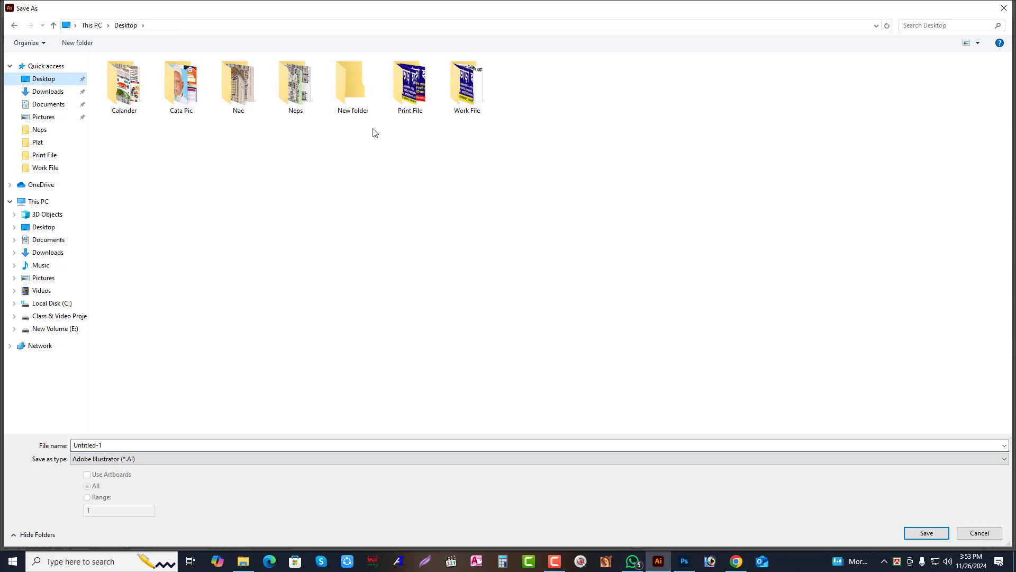
double_click(408, 90)
Name the file with the customer's name followed by "____ pvc___ 3 x 5____ 01pc".
left_click(106, 445)
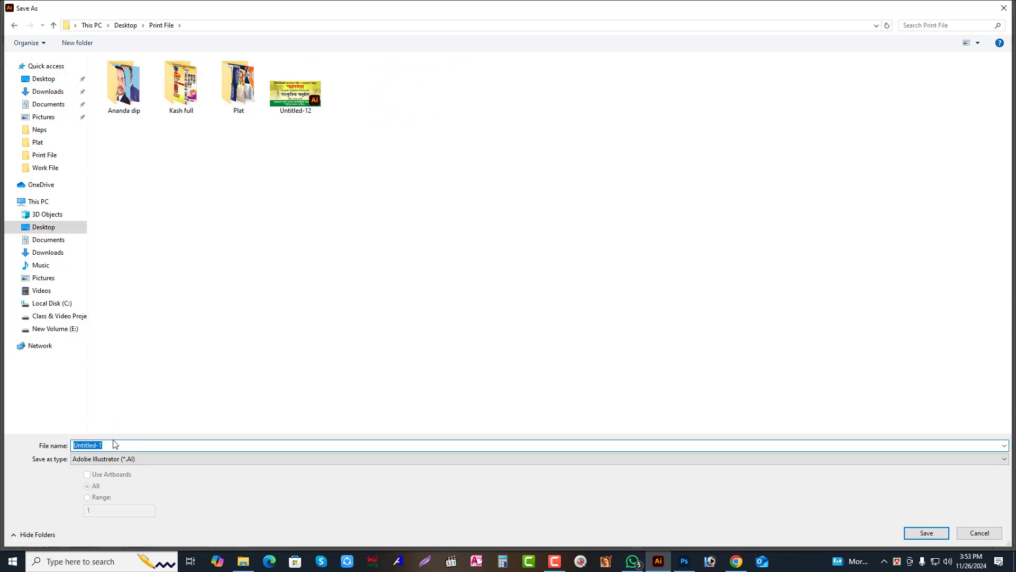
type("dsds")
key("BackSpace")
key("BackSpace")
key("BackSpace")
key("BackSpace")
key("BackSpace")
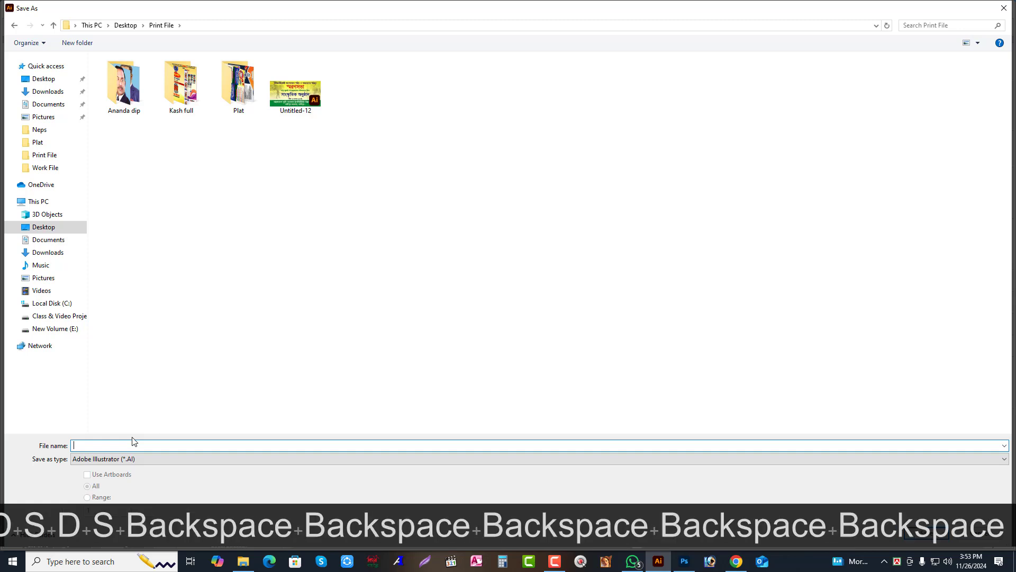
type("Mitu____")
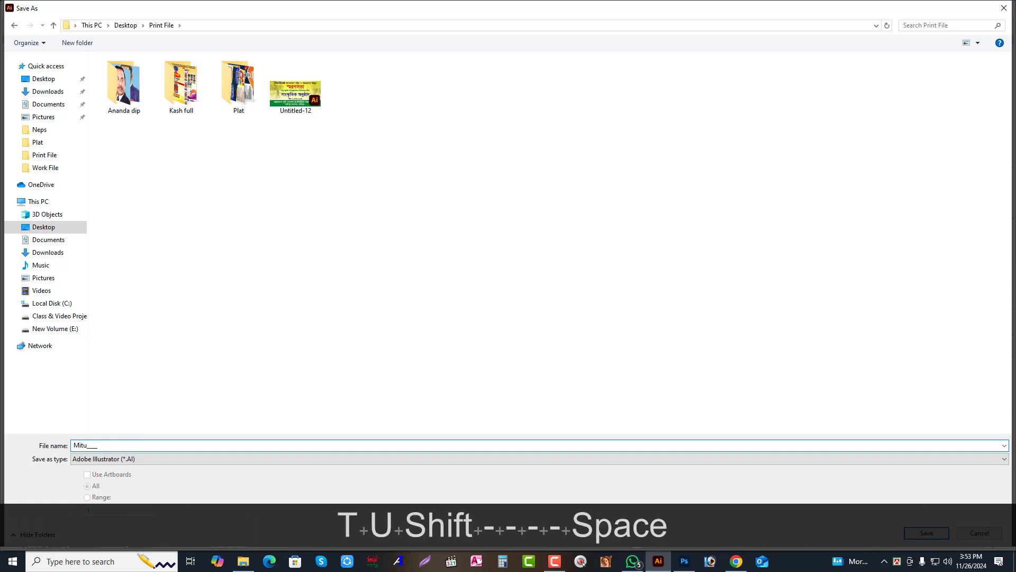
type(" pvc____ ")
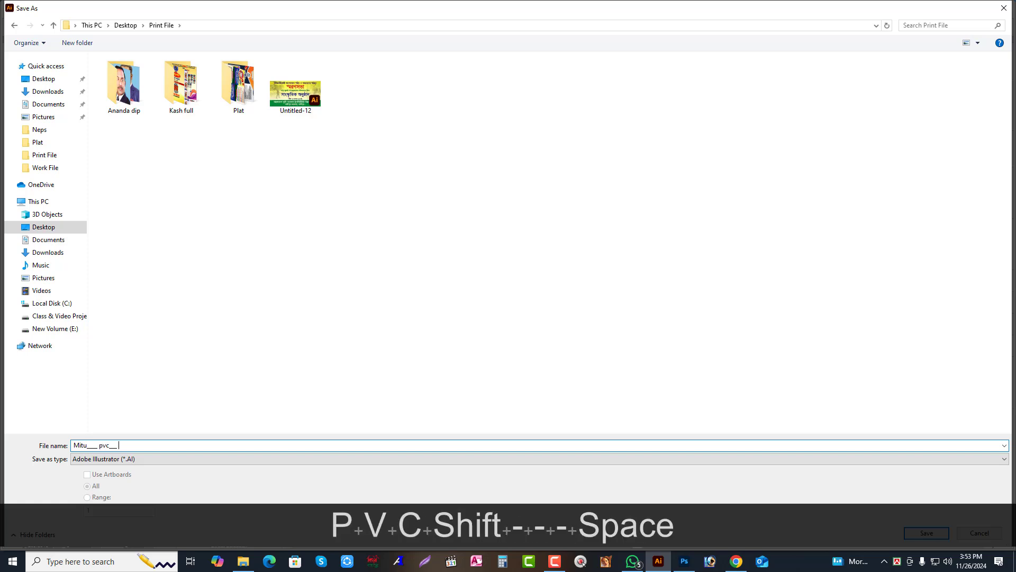
type("3 x 5____")
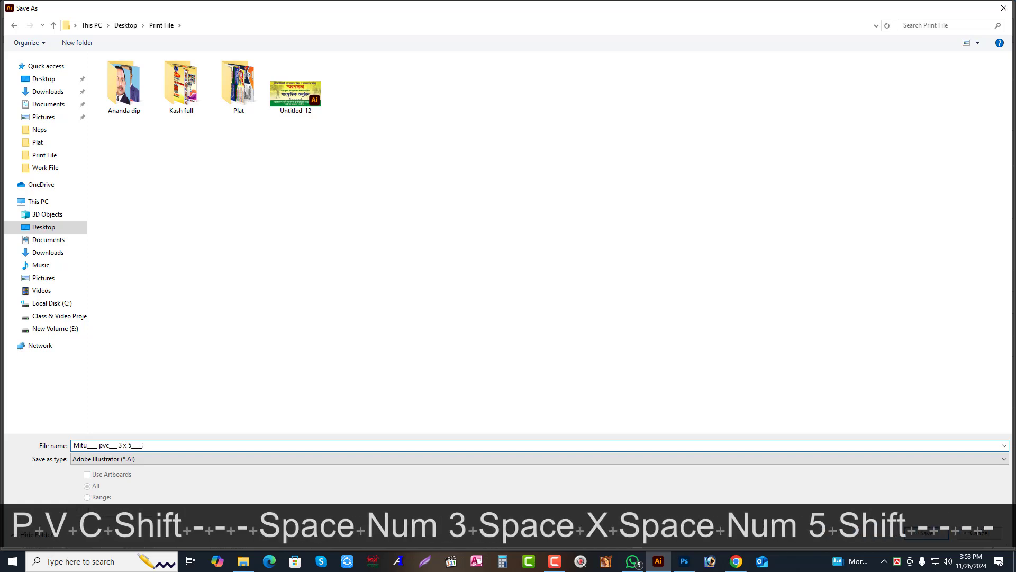
type(" 01pc")
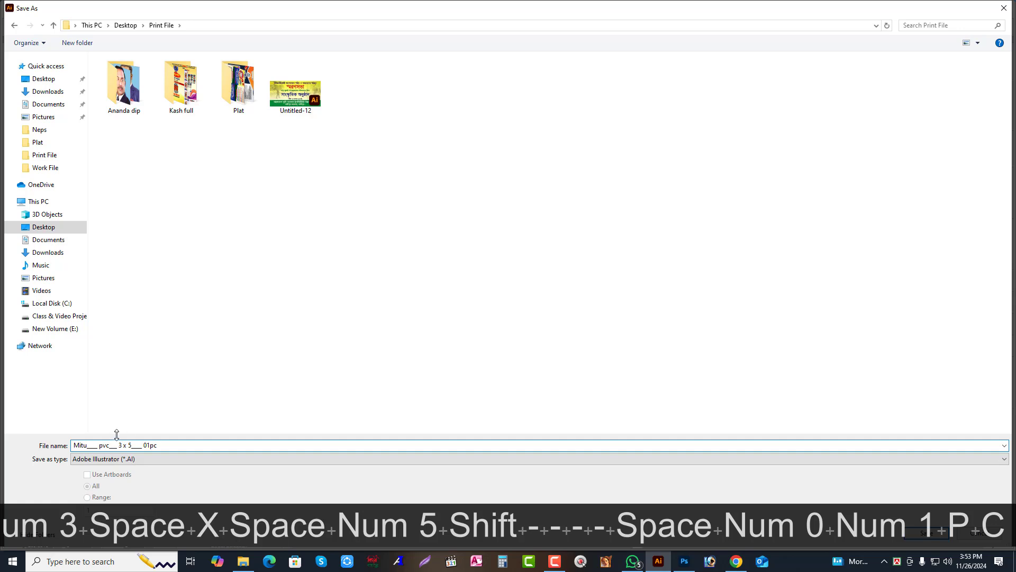
Choose Illustrator EPS as the file format and save the file.
left_click(116, 460)
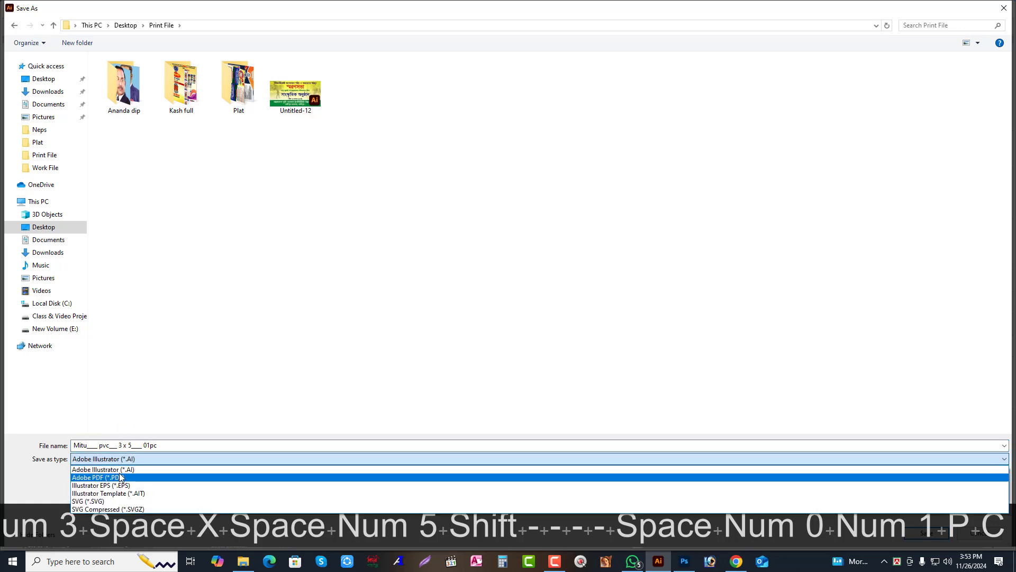
left_click(168, 486)
left_click(926, 533)
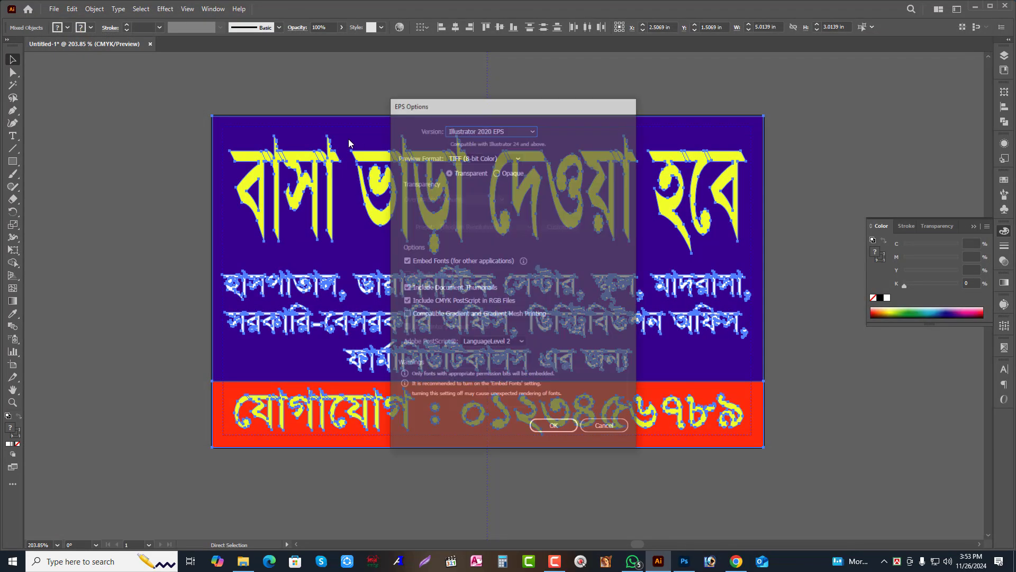
Set the EPS preview format to None and Adobe PostScript to LanguageLevel 3, and confirm the export options.
left_click(476, 157)
left_click(474, 170)
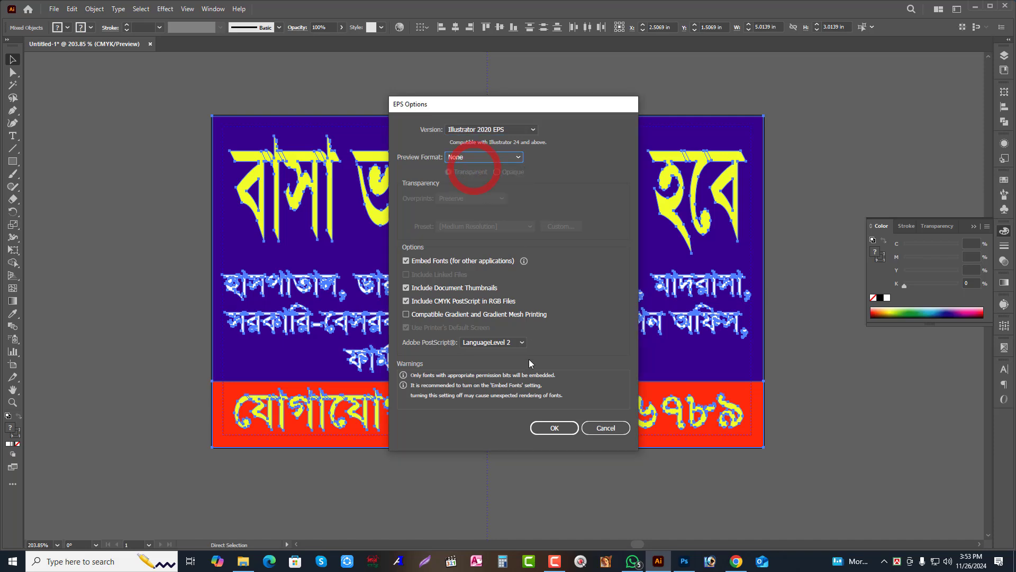
left_click(492, 342)
left_click(500, 365)
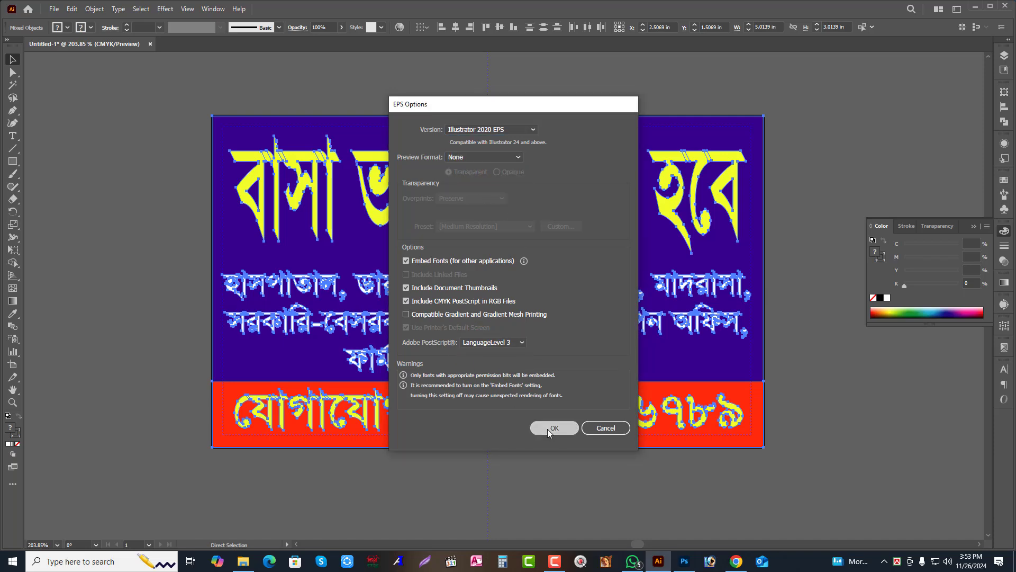
left_click(553, 428)
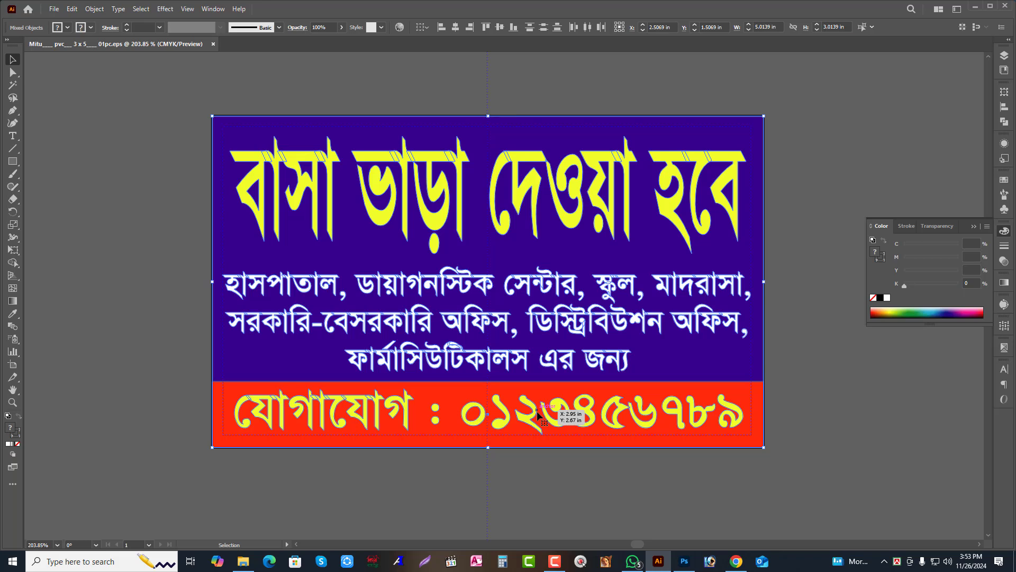